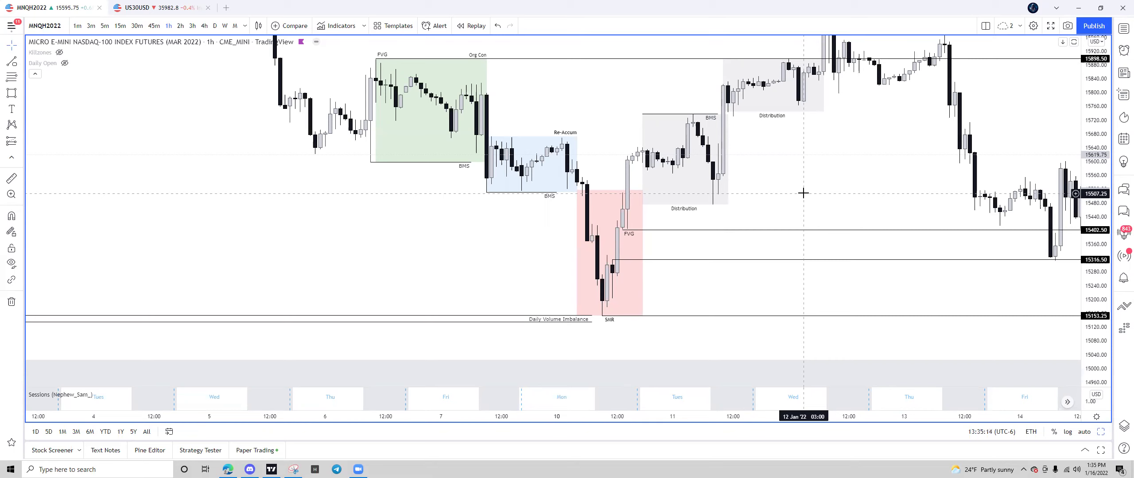
# Step: Frame the zones on the hourly chart and select the pink SMR box
pyautogui.scroll(1, 773, 222)
pyautogui.moveTo(752, 215); pyautogui.dragTo(815, 208)
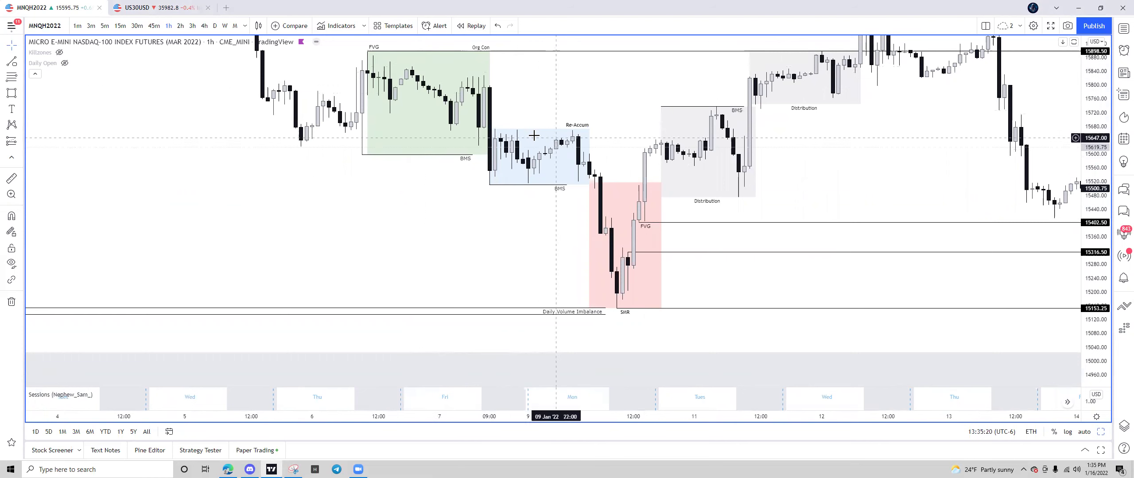
pyautogui.click(623, 184)
# Step: Start bar replay on the hourly chart from the 9 January session
pyautogui.click(472, 26)
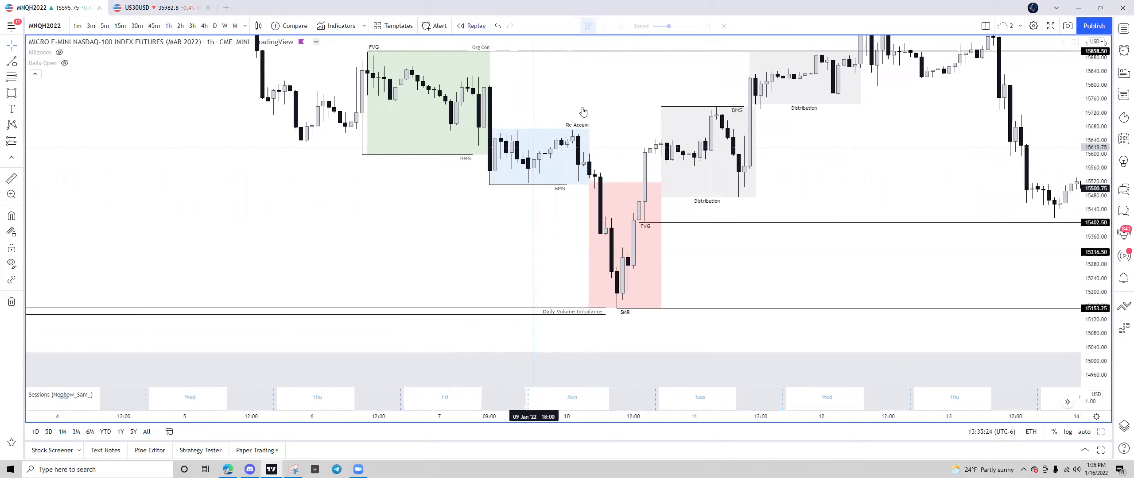
pyautogui.click(612, 128)
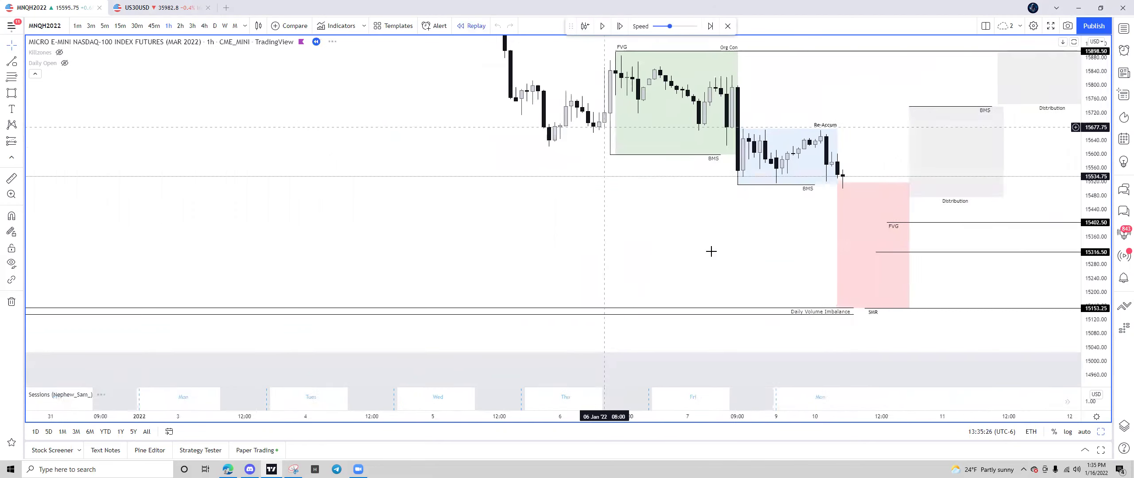
pyautogui.moveTo(826, 258); pyautogui.dragTo(467, 237)
pyautogui.moveTo(689, 122); pyautogui.dragTo(672, 144)
pyautogui.click(615, 120)
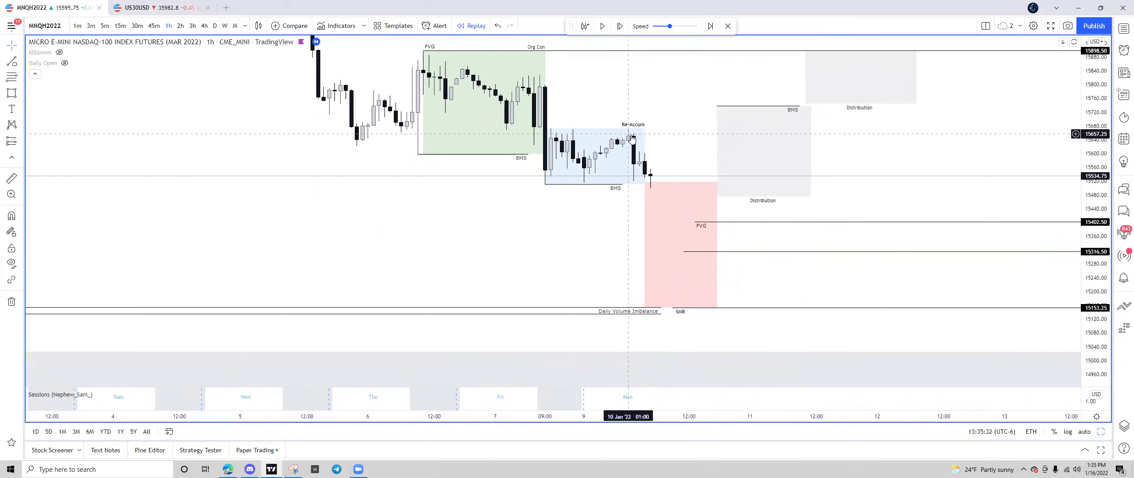
# Step: Pan through the replayed bars, then request to exit replay mode
pyautogui.moveTo(554, 227); pyautogui.dragTo(538, 205)
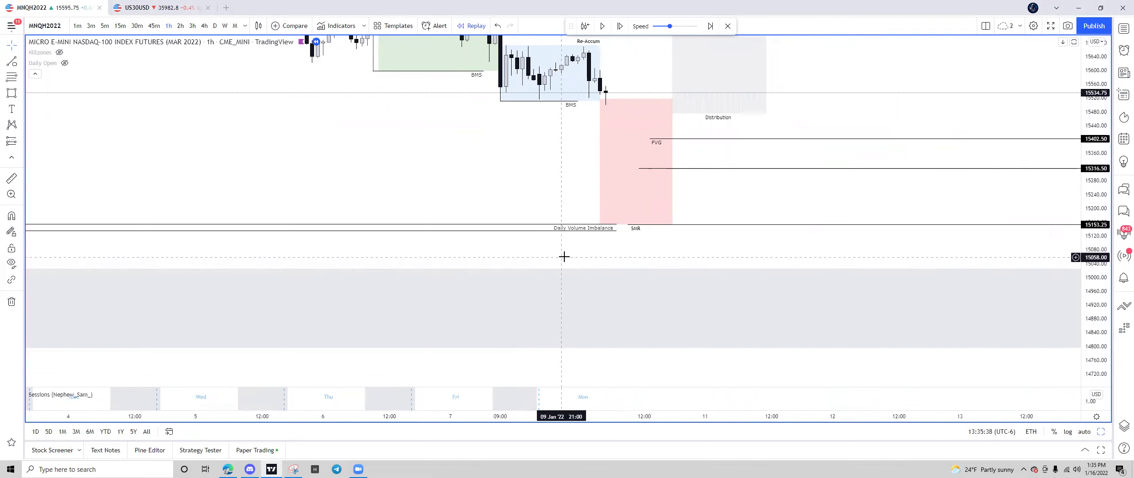
pyautogui.moveTo(566, 177); pyautogui.dragTo(572, 217)
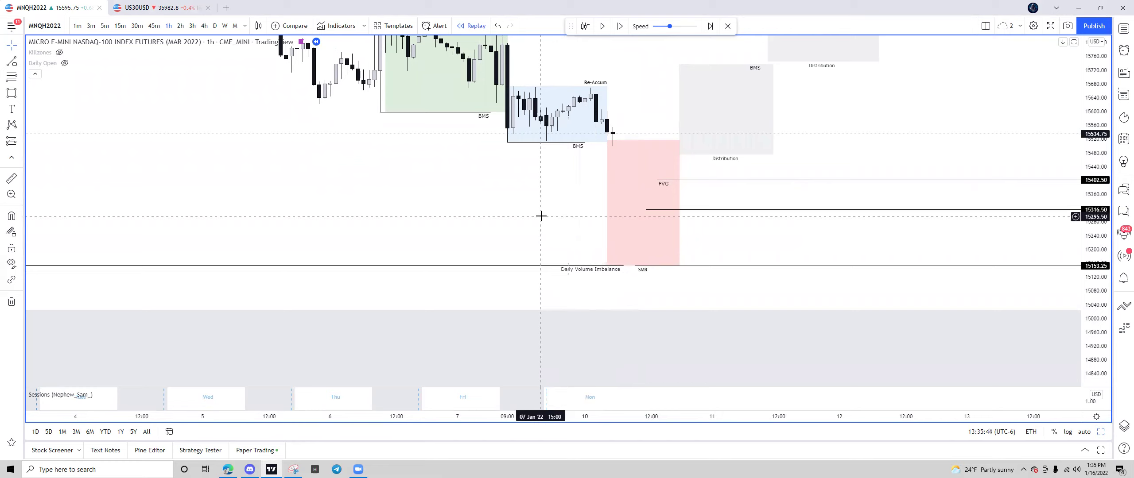
pyautogui.moveTo(549, 220); pyautogui.dragTo(558, 233)
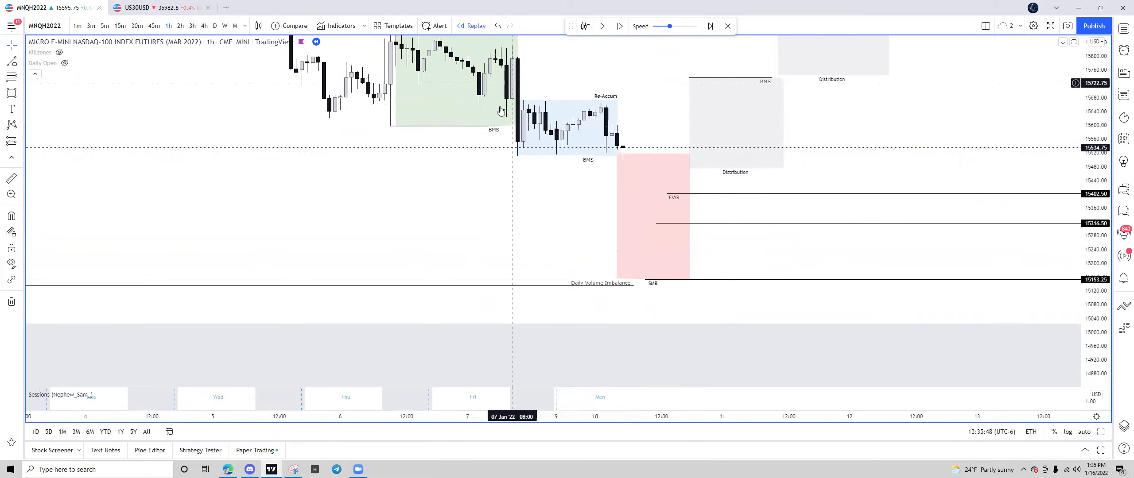
pyautogui.moveTo(600, 71); pyautogui.dragTo(561, 86)
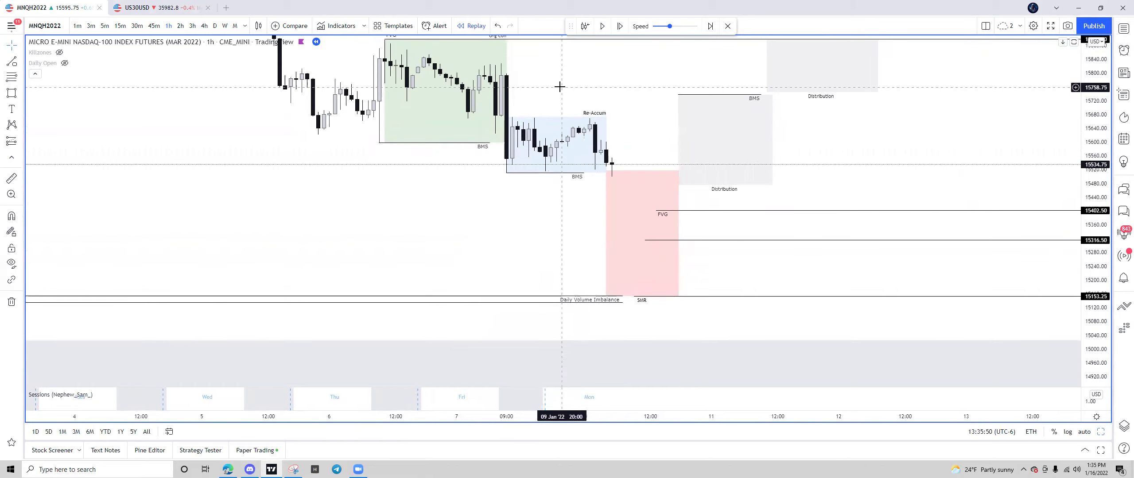
pyautogui.click(728, 28)
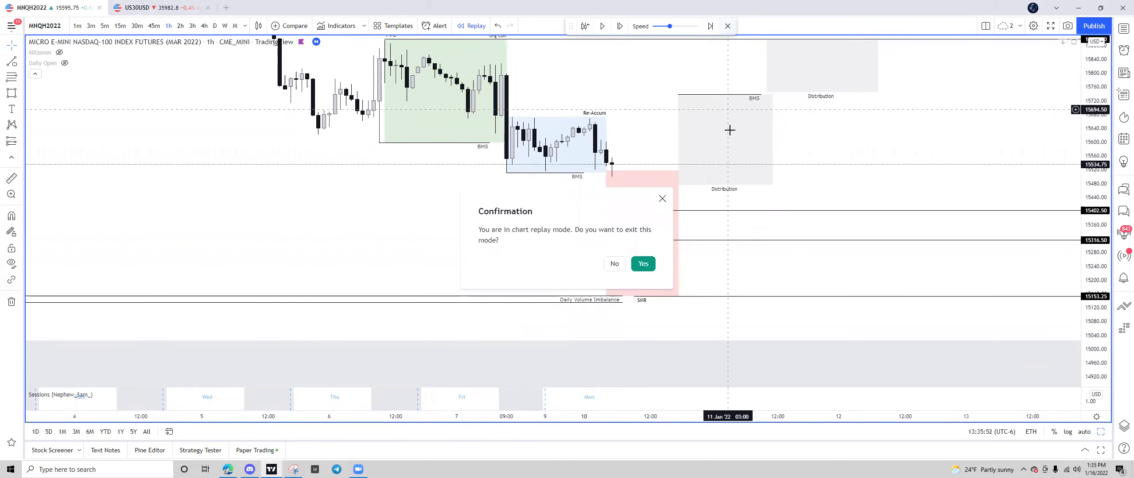
pyautogui.click(643, 265)
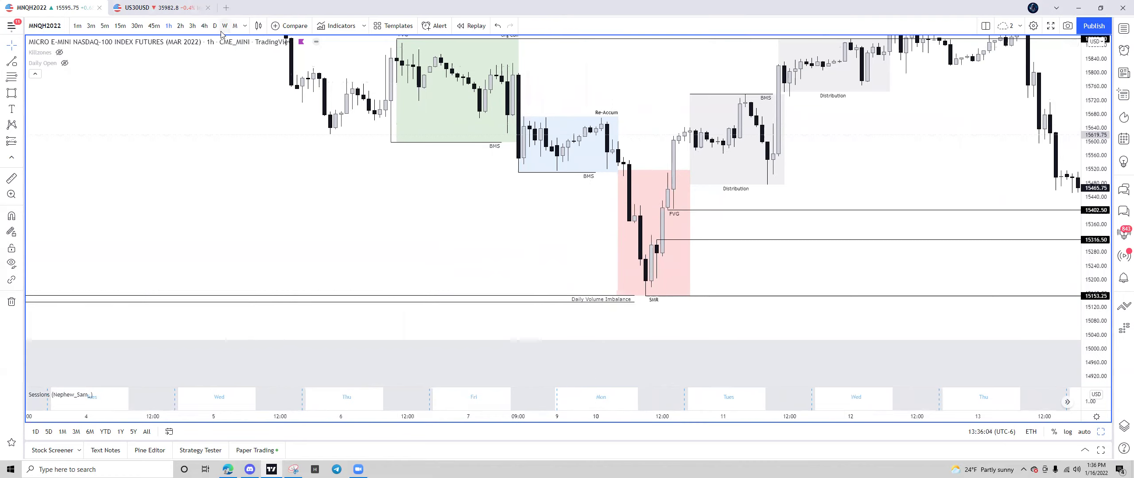
# Step: Zoom and pan the full hourly chart from the green PVG–Org Con zone to the Distribution box
pyautogui.scroll(2, 677, 265)
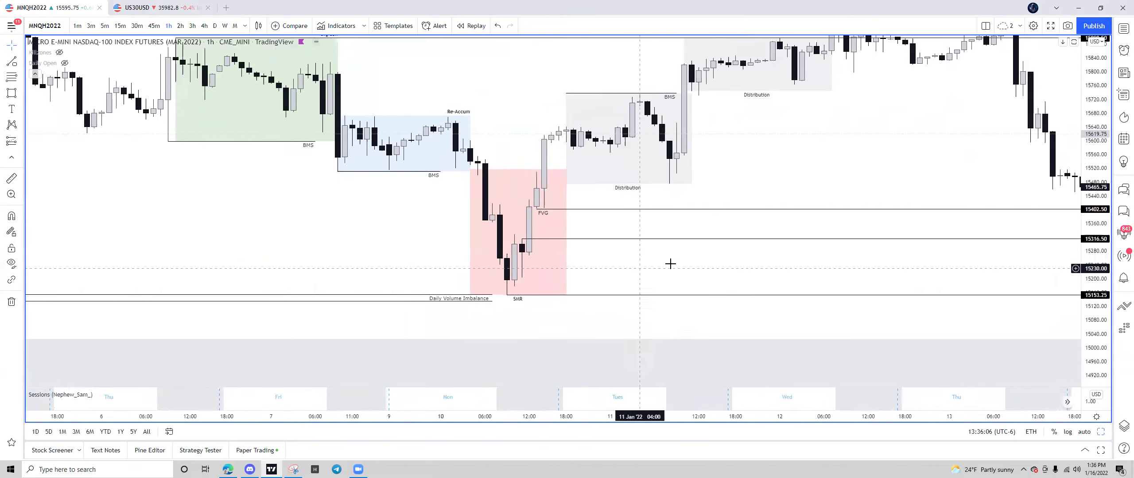
pyautogui.moveTo(671, 263); pyautogui.dragTo(792, 264)
pyautogui.scroll(1, 792, 265)
pyautogui.click(729, 187)
pyautogui.moveTo(878, 165); pyautogui.dragTo(817, 221)
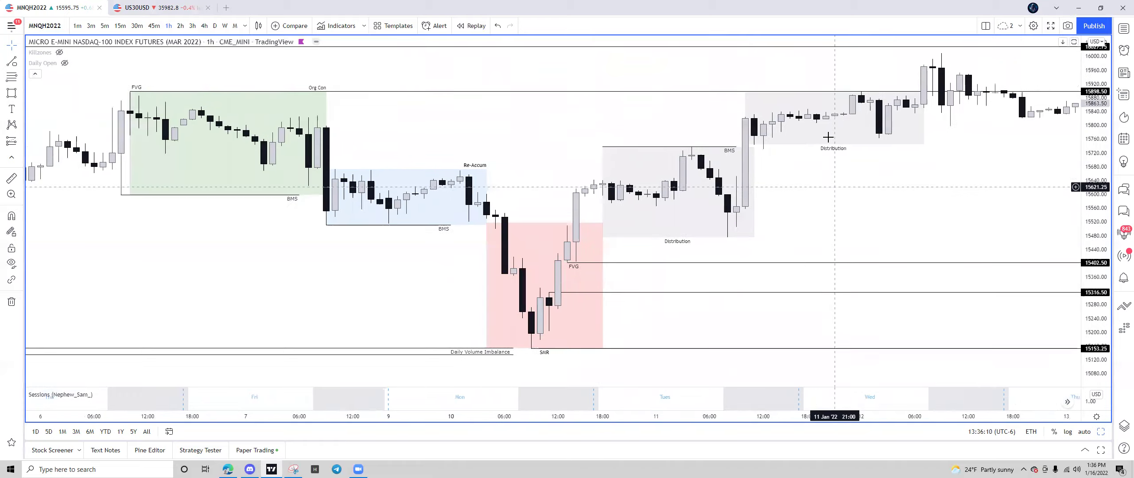
pyautogui.scroll(-2, 903, 115)
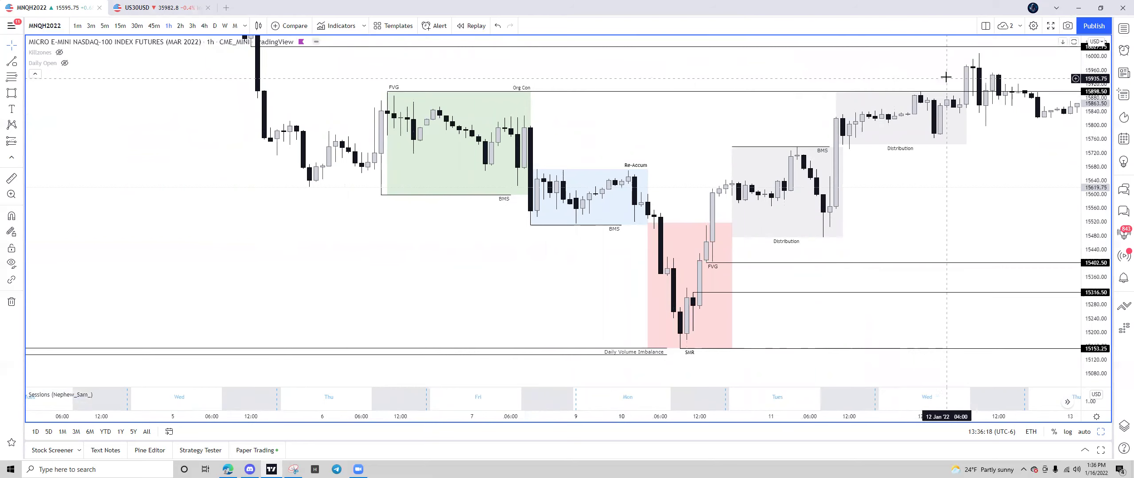
pyautogui.scroll(1, 835, 193)
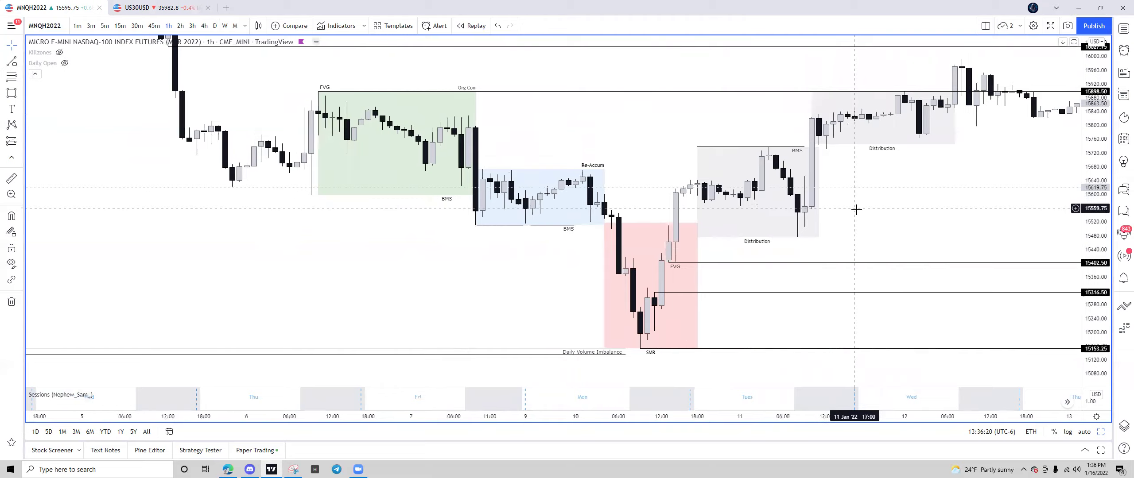
pyautogui.moveTo(886, 196); pyautogui.dragTo(807, 182)
# Step: Switch to 30-minute candles and frame the 10 January price action
pyautogui.click(137, 26)
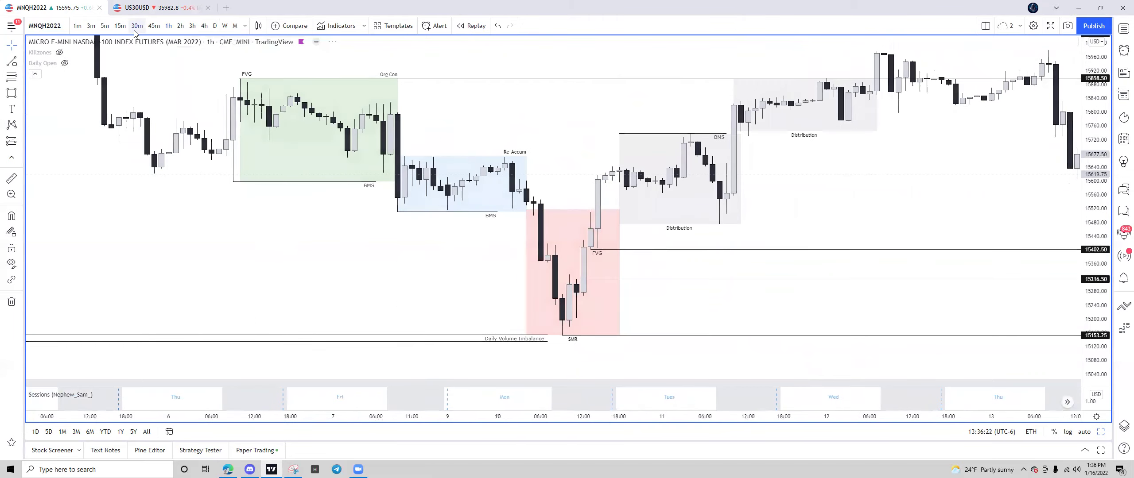
pyautogui.moveTo(655, 253); pyautogui.dragTo(915, 235)
pyautogui.scroll(2, 911, 248)
pyautogui.moveTo(1083, 282); pyautogui.dragTo(1081, 262)
pyautogui.scroll(3, 861, 251)
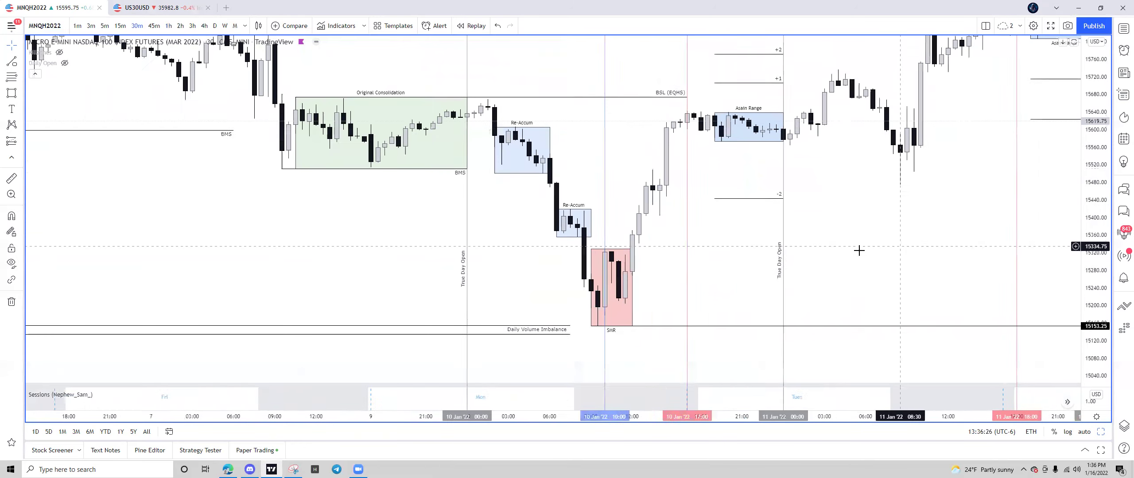
# Step: Draw a rectangle around the candles rising from SMR and apply the Distribution template
pyautogui.click(12, 93)
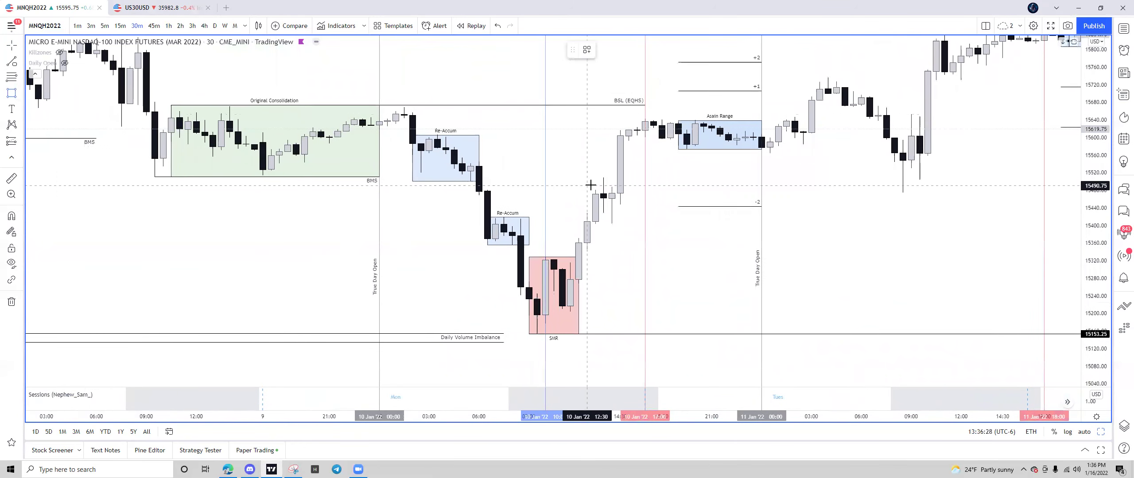
pyautogui.moveTo(586, 181); pyautogui.dragTo(627, 225)
pyautogui.rightClick(628, 225)
pyautogui.moveTo(658, 234)
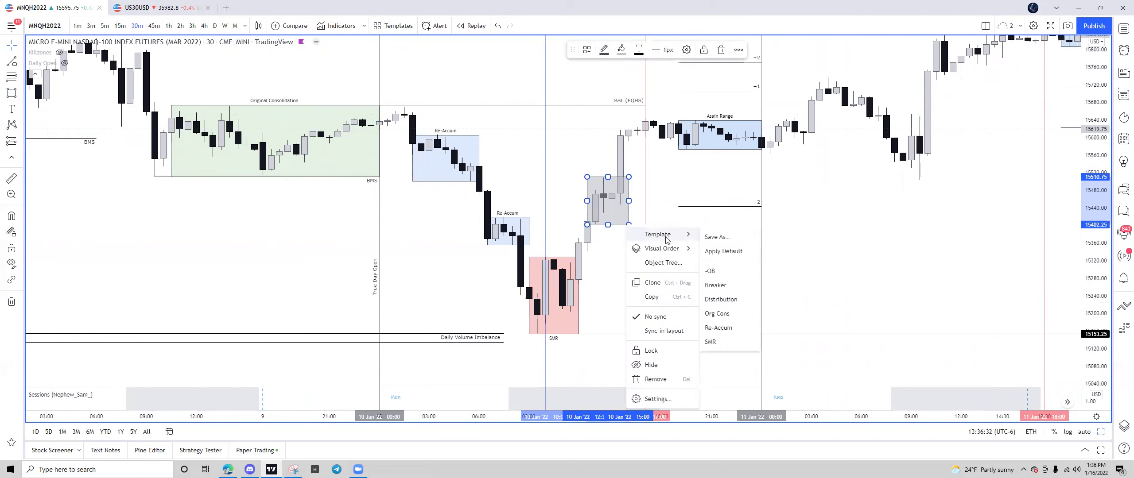
pyautogui.click(717, 305)
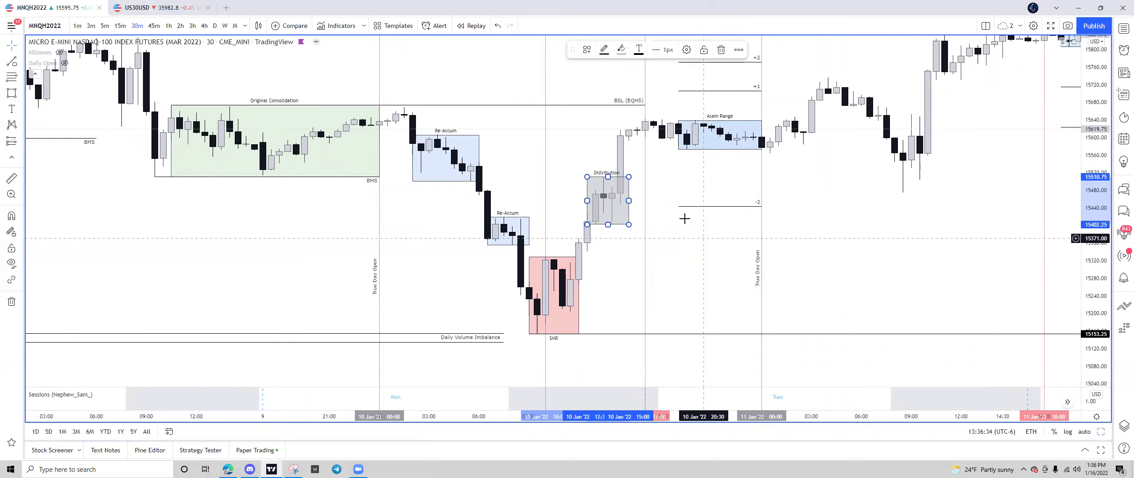
# Step: Send the Distribution box behind the candles and lower its top edge slightly
pyautogui.click(739, 50)
pyautogui.moveTo(770, 69)
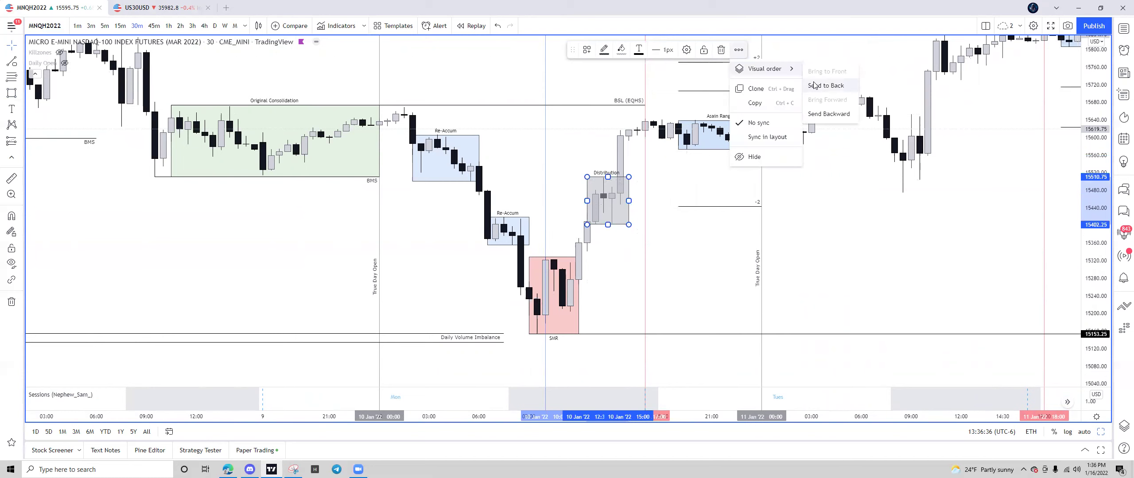
pyautogui.click(815, 86)
pyautogui.click(600, 126)
pyautogui.click(585, 177)
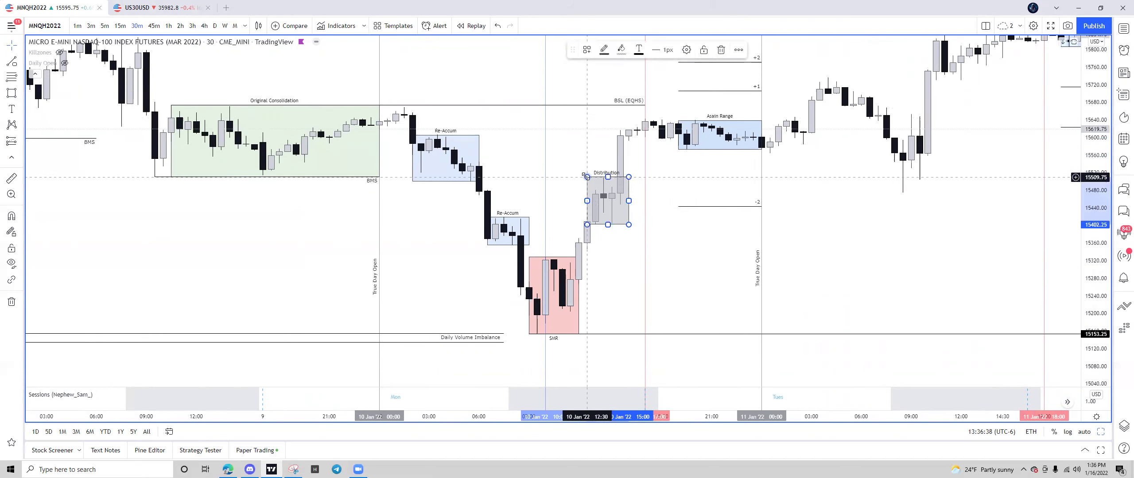
pyautogui.moveTo(585, 178); pyautogui.dragTo(587, 179)
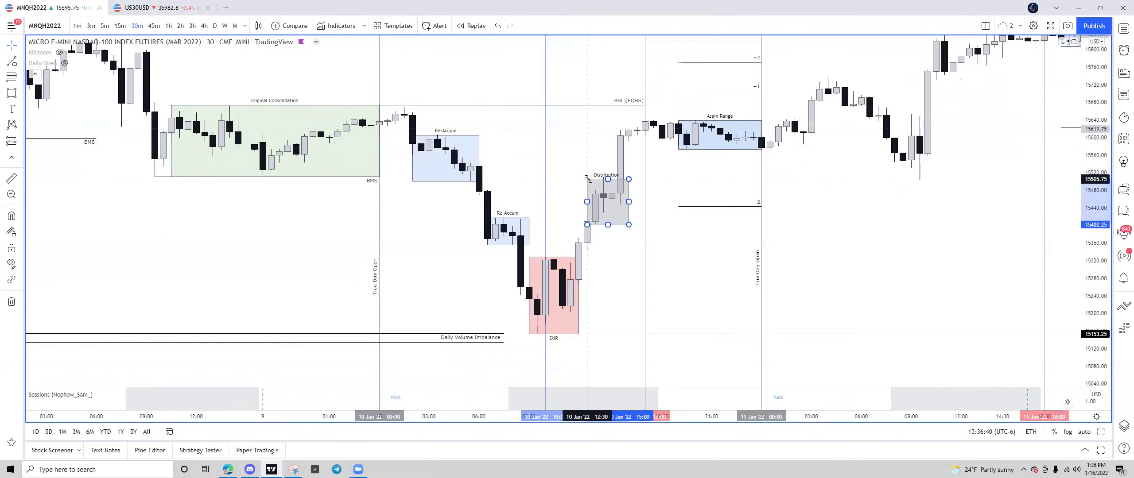
pyautogui.click(588, 155)
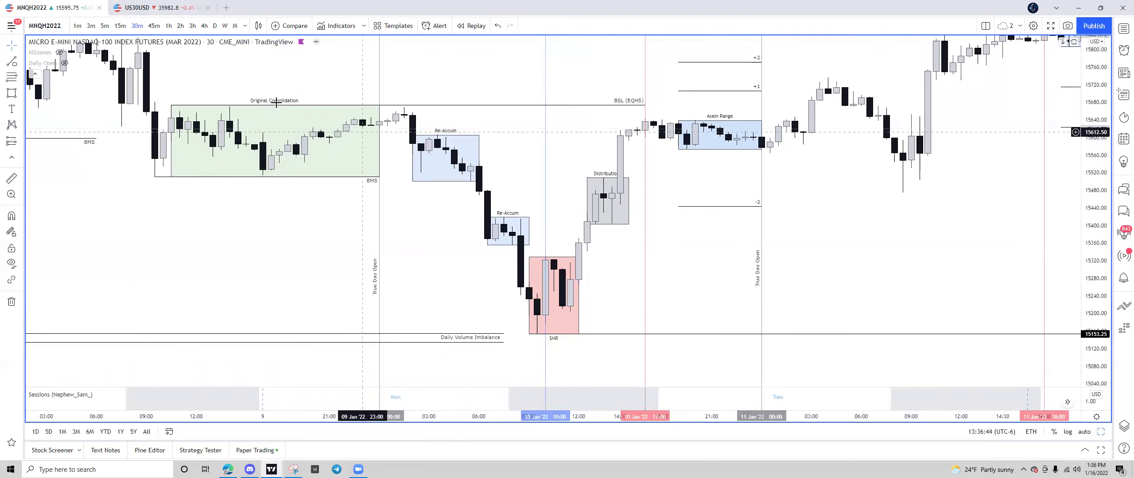
pyautogui.click(169, 26)
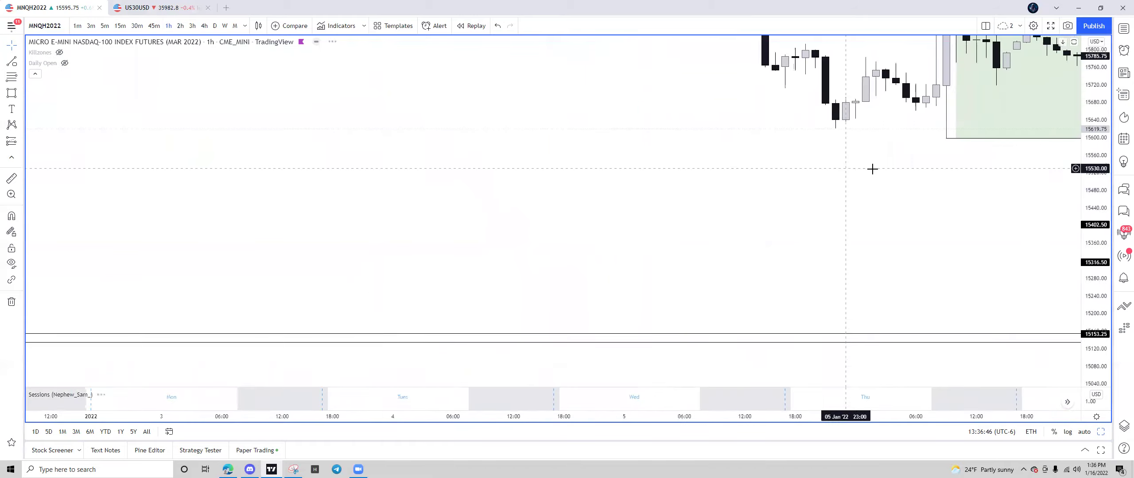
pyautogui.moveTo(880, 112); pyautogui.dragTo(620, 116)
pyautogui.moveTo(1091, 126); pyautogui.dragTo(853, 202)
pyautogui.scroll(-3, 1027, 178)
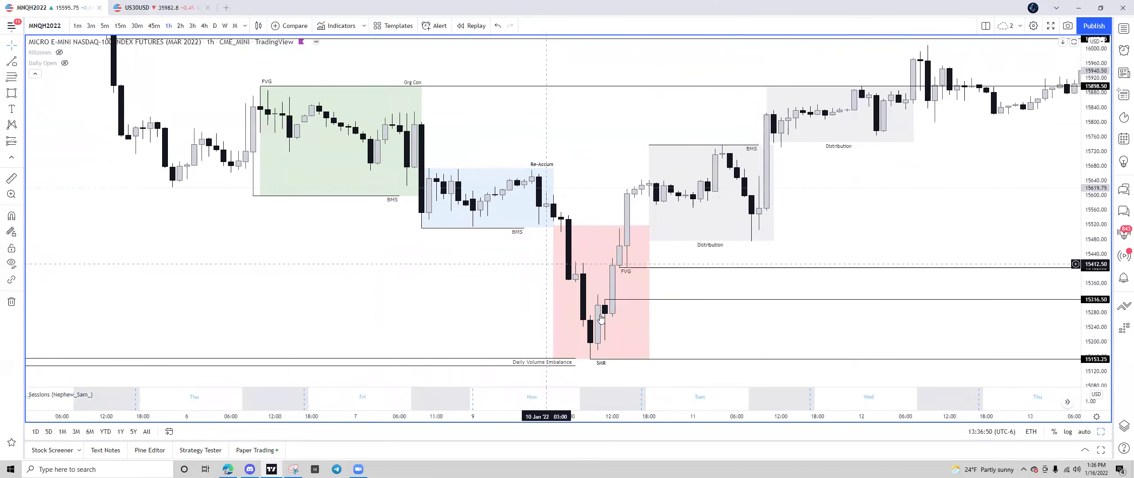
pyautogui.click(137, 26)
pyautogui.hscroll(-10, 379, 246)
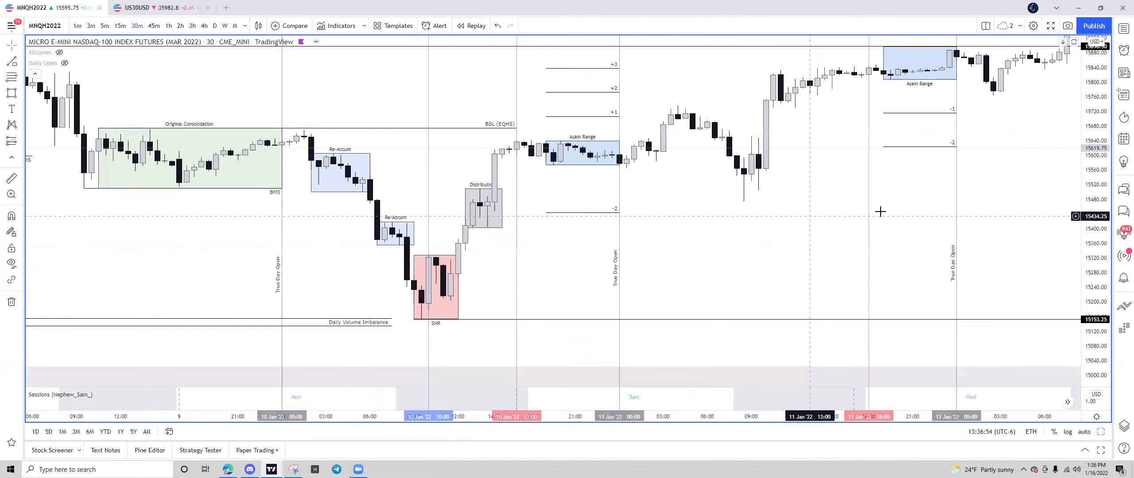
pyautogui.moveTo(726, 271); pyautogui.dragTo(742, 274)
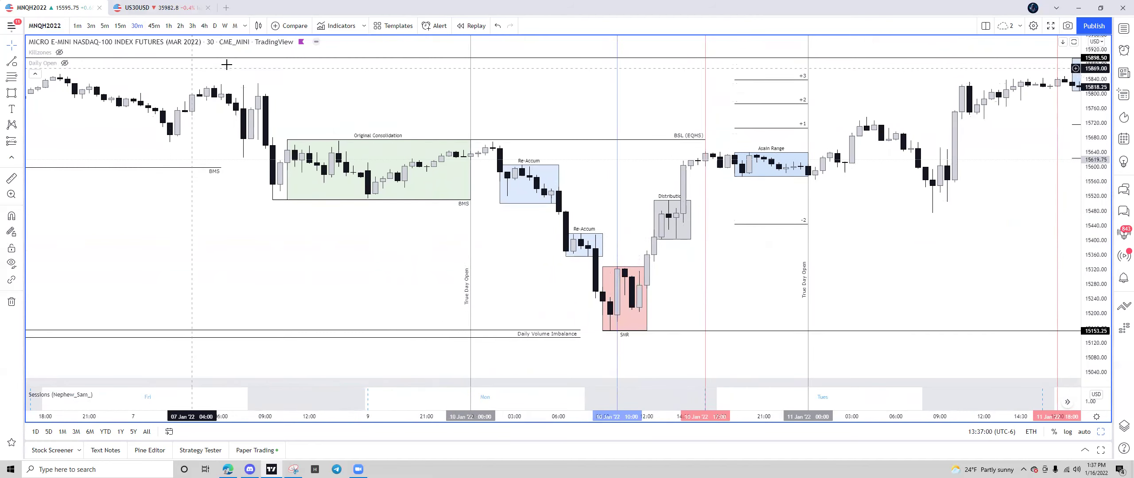
# Step: Zoom and stretch the 30-minute chart until the 10 Jan zone boxes fill the view
pyautogui.scroll(2, 814, 248)
pyautogui.moveTo(814, 248); pyautogui.dragTo(909, 249)
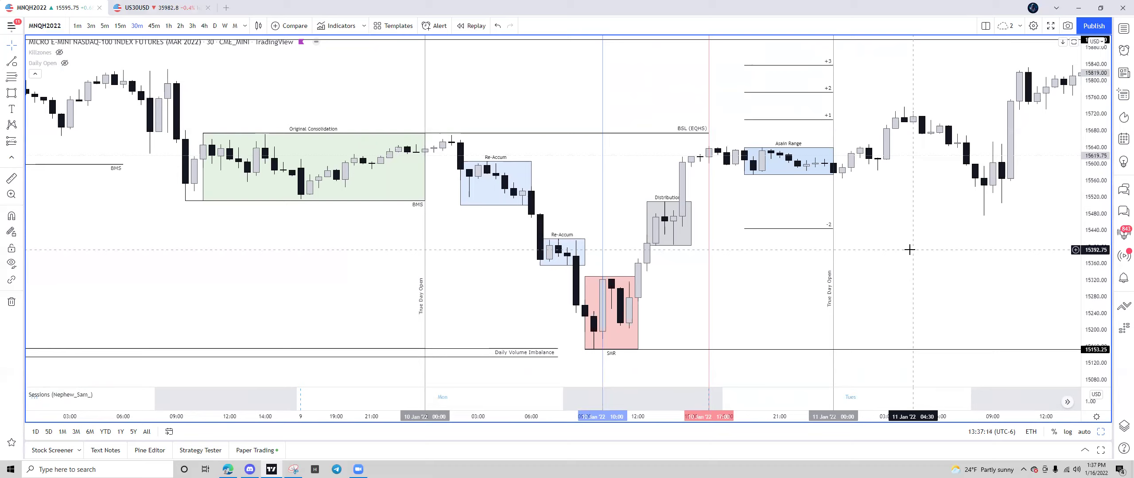
pyautogui.moveTo(1094, 271); pyautogui.dragTo(1095, 228)
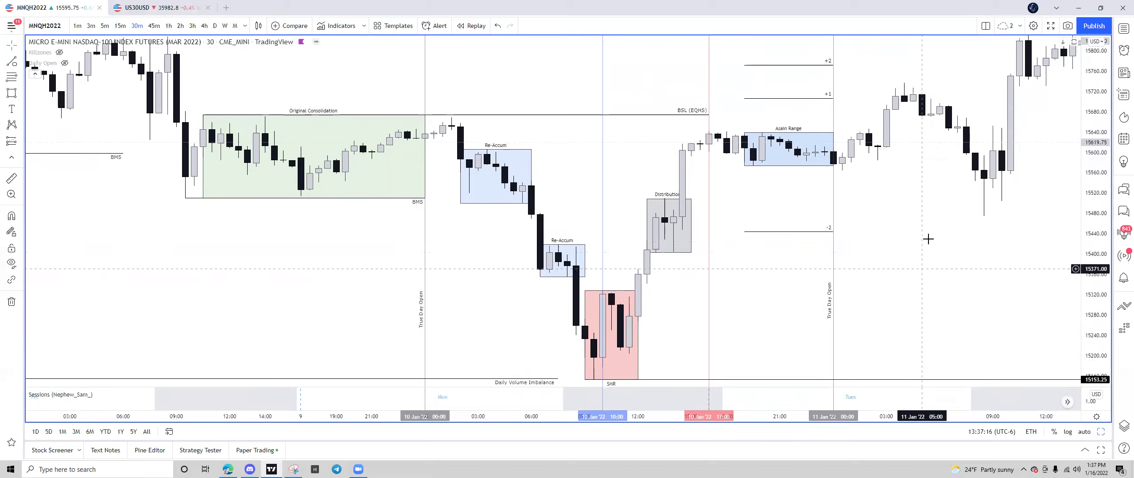
pyautogui.moveTo(926, 238); pyautogui.dragTo(935, 175)
pyautogui.scroll(3, 689, 201)
pyautogui.moveTo(688, 223); pyautogui.dragTo(731, 231)
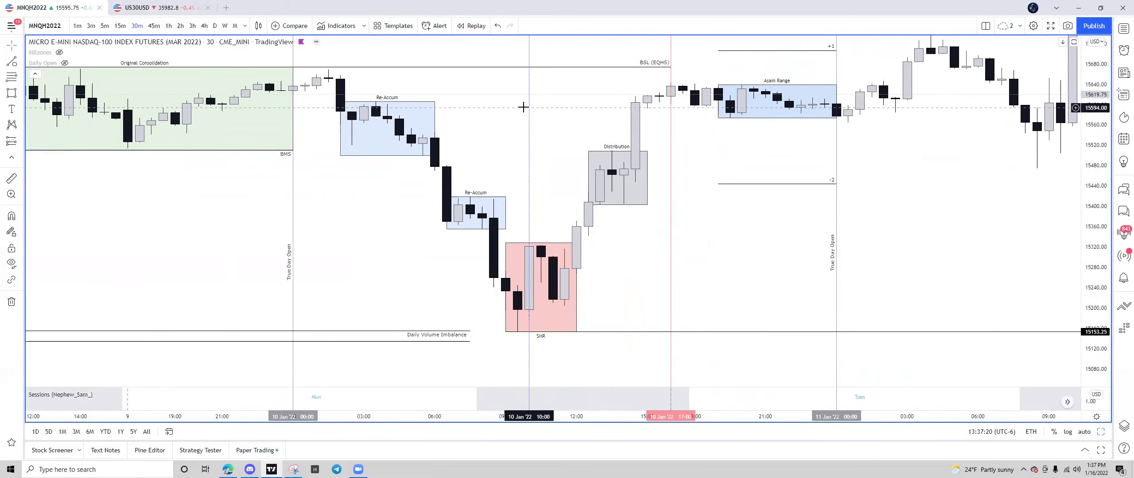
pyautogui.hscroll(-2, 589, 117)
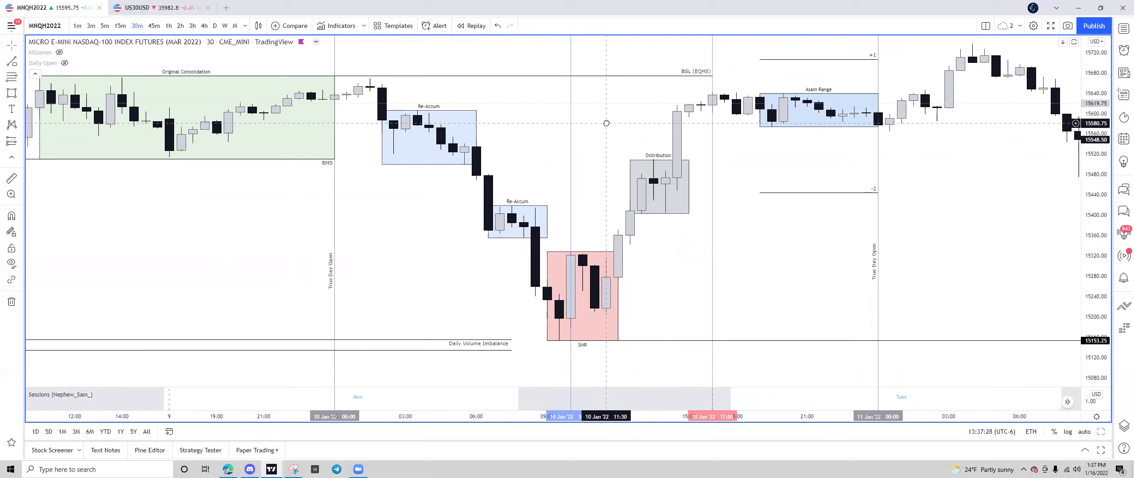
# Step: Check the upper Re-Accum, Distribution and lower Re-Accum boxes by selecting each
pyautogui.click(442, 111)
pyautogui.press('Escape')
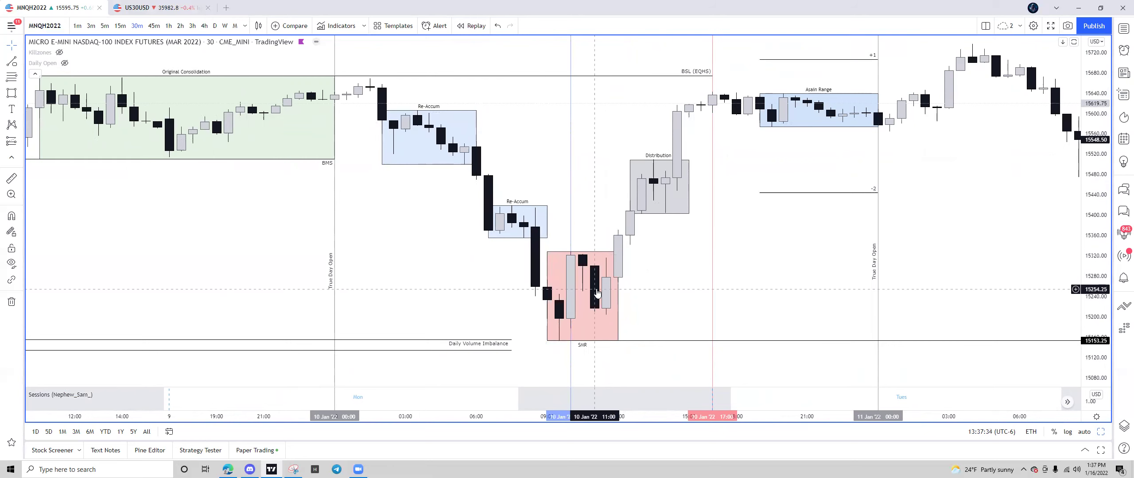
pyautogui.click(660, 160)
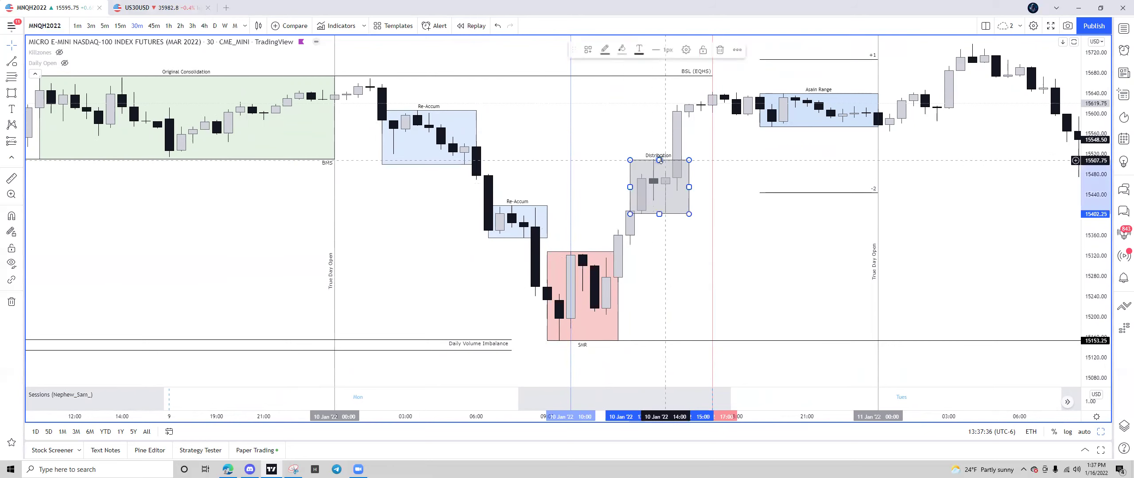
pyautogui.press('Escape')
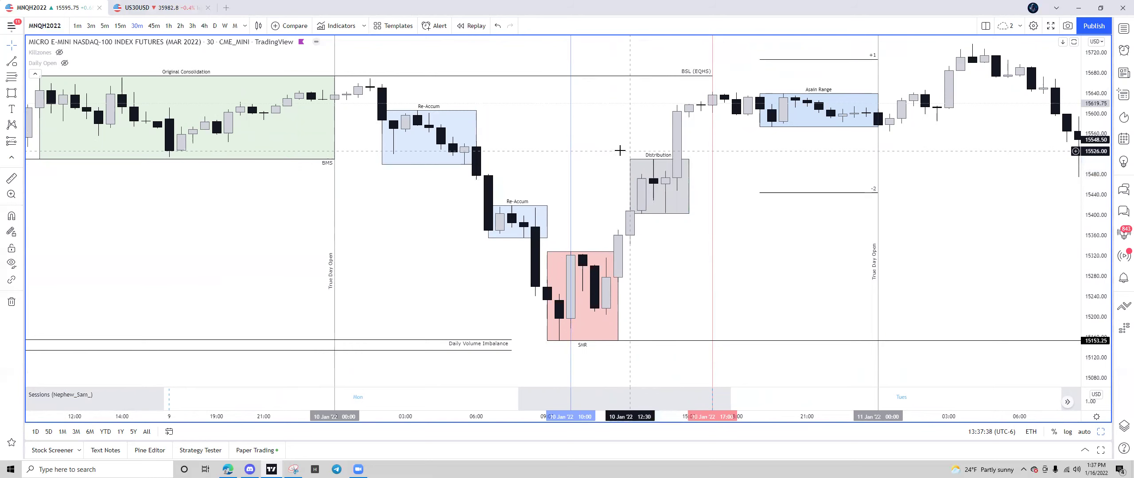
pyautogui.click(516, 207)
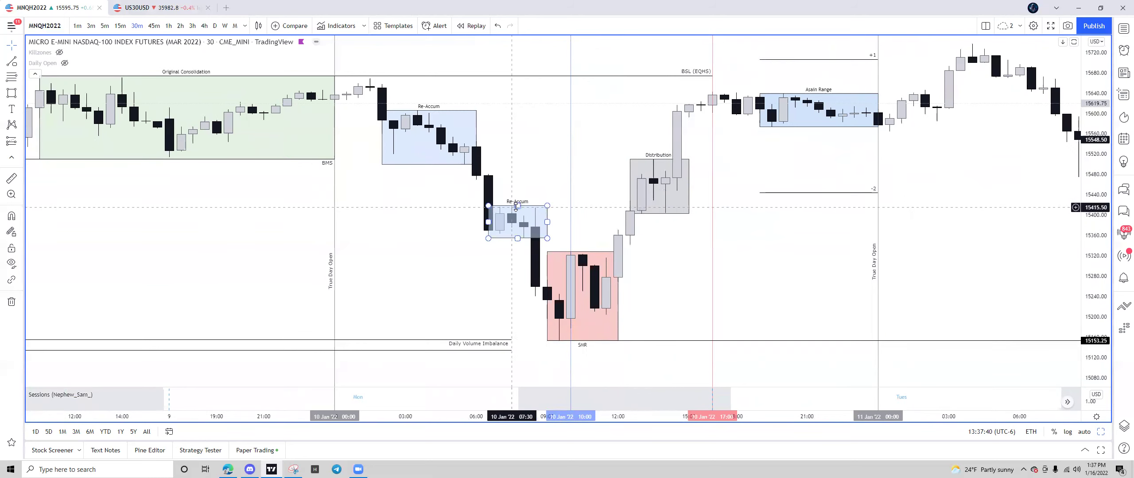
# Step: Draw a 15418 level line from the lower Re-Accum box to the Distribution box
pyautogui.click(11, 61)
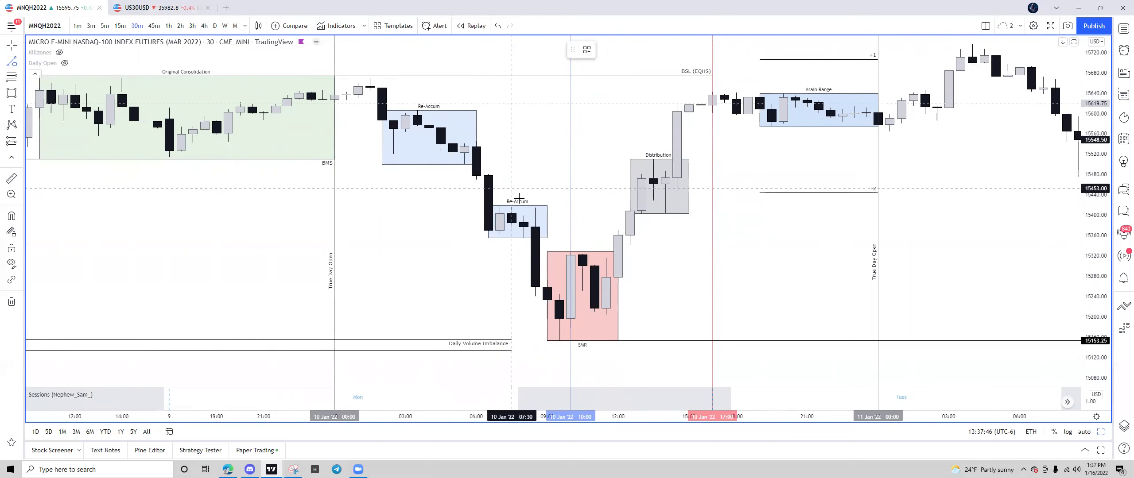
pyautogui.click(536, 206)
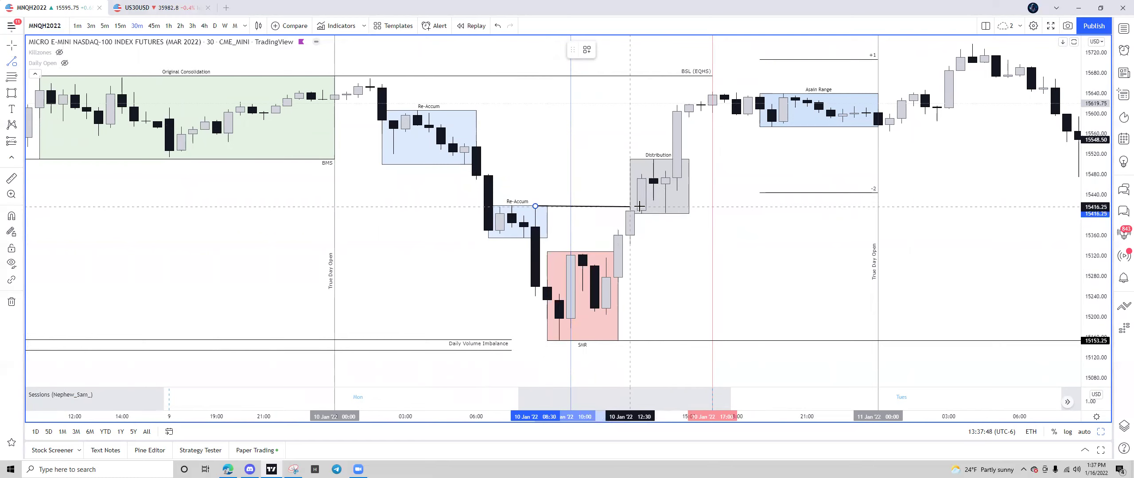
pyautogui.click(700, 206)
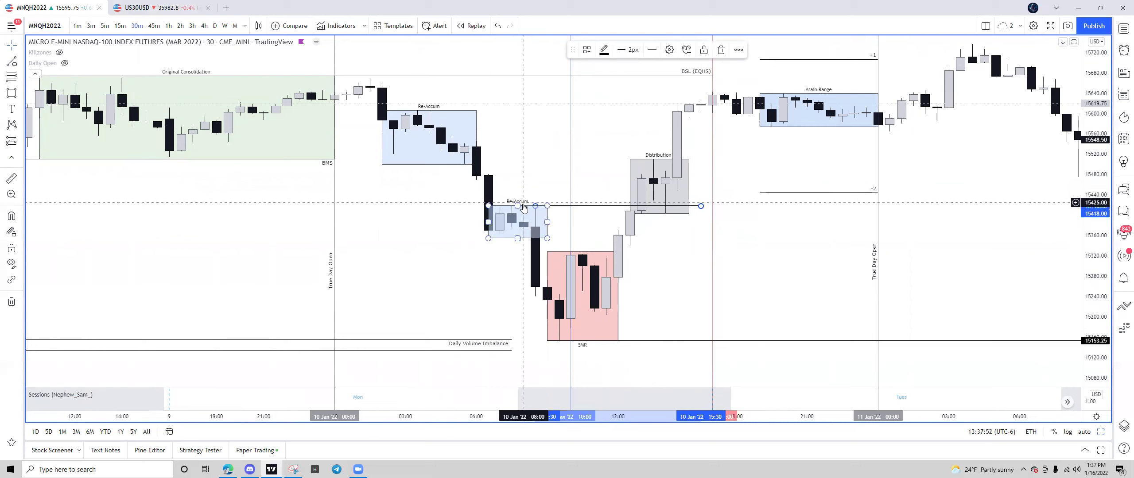
pyautogui.click(492, 135)
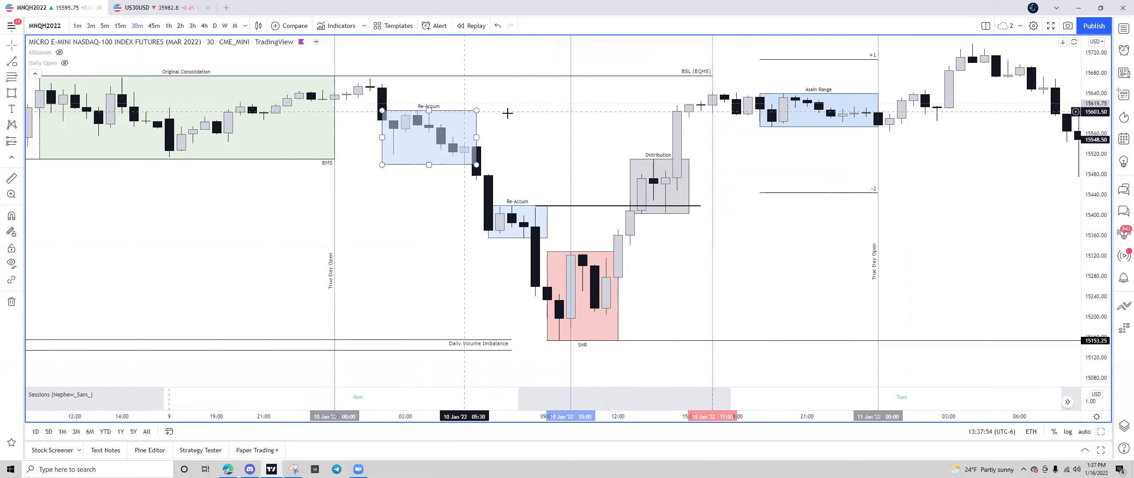
pyautogui.moveTo(507, 113); pyautogui.dragTo(488, 128)
pyautogui.click(11, 61)
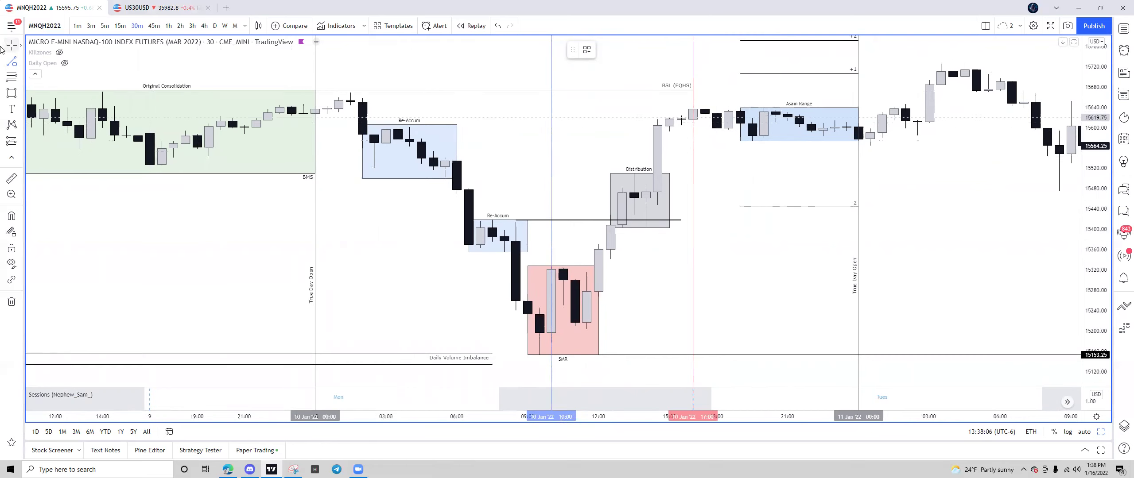
# Step: Delete the 15418 level line and move on to the later 11–12 January candles
pyautogui.click(622, 220)
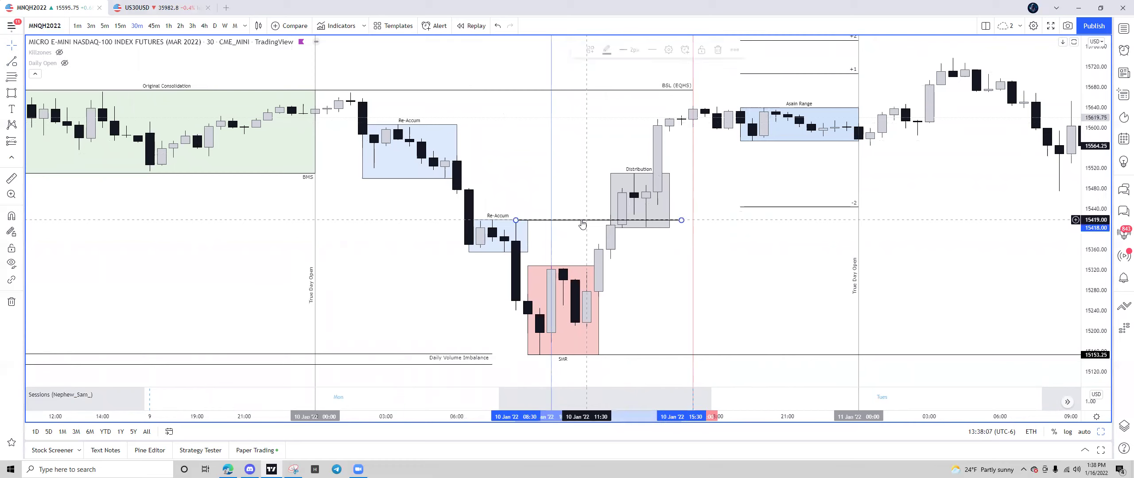
pyautogui.click(721, 50)
pyautogui.scroll(-2, 331, 159)
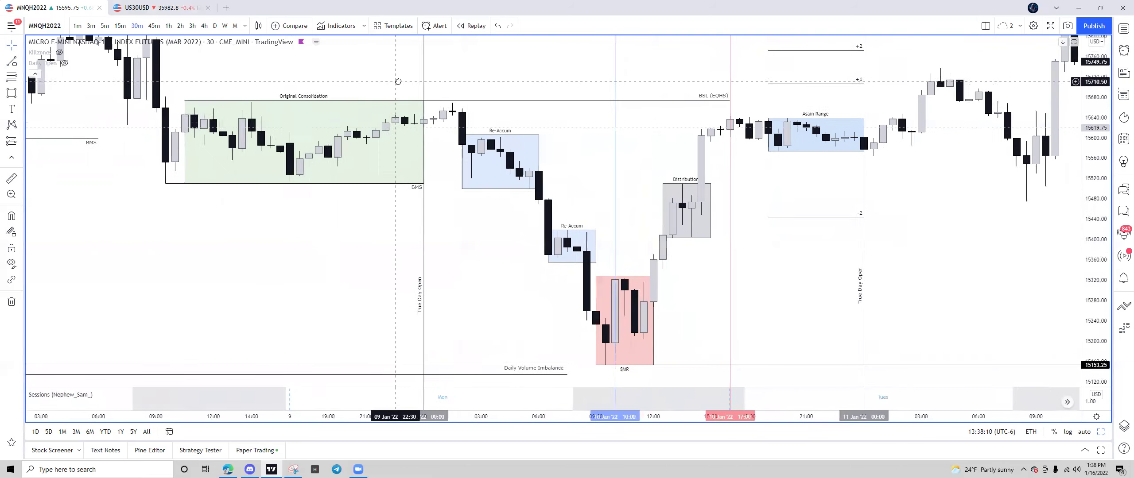
pyautogui.scroll(2, 572, 195)
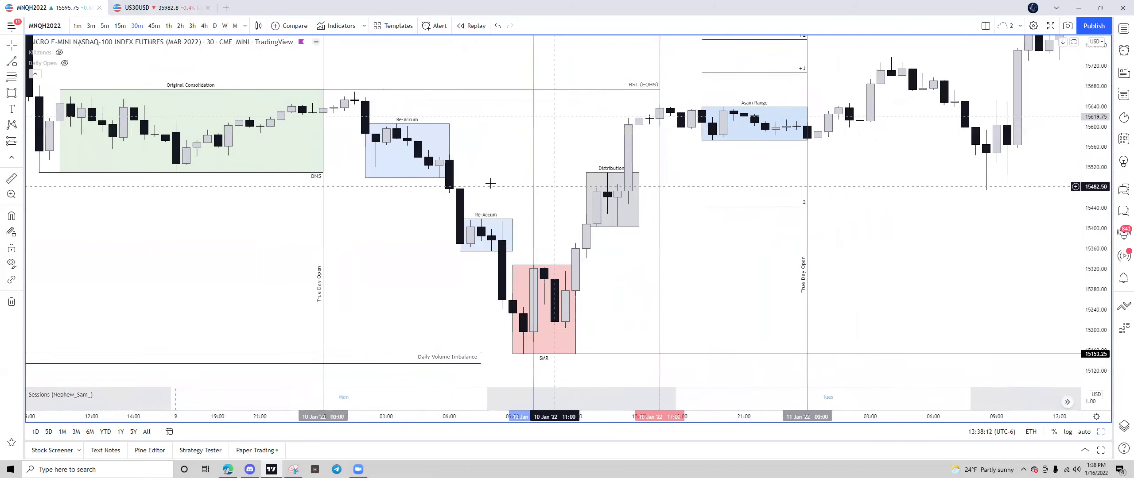
pyautogui.moveTo(838, 182); pyautogui.dragTo(663, 215)
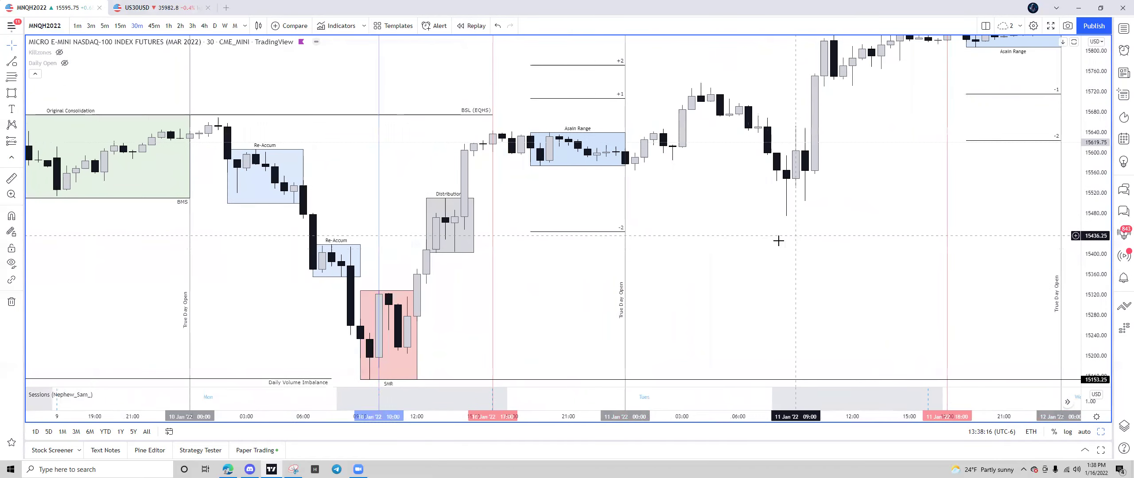
pyautogui.scroll(-1, 737, 247)
pyautogui.moveTo(702, 248); pyautogui.dragTo(679, 256)
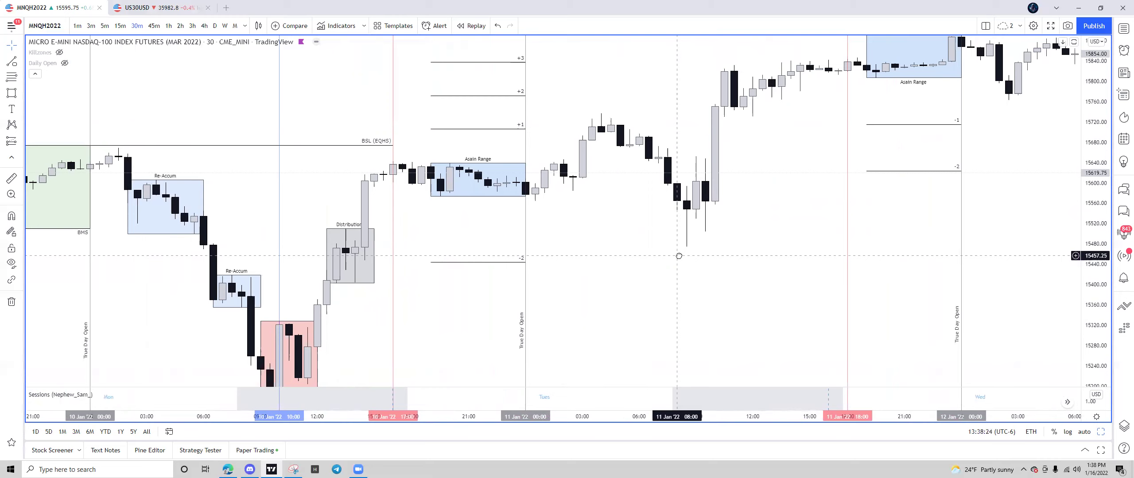
# Step: Switch to 1-hour candles and frame 9–13 January with the SMR and Distribution boxes
pyautogui.click(168, 25)
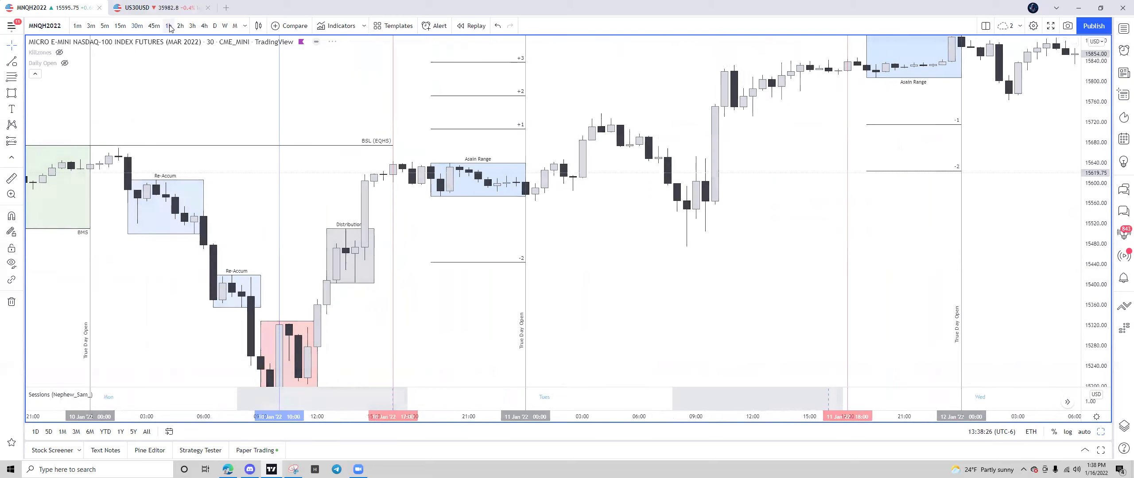
pyautogui.moveTo(856, 273); pyautogui.dragTo(443, 244)
pyautogui.moveTo(1094, 224); pyautogui.dragTo(1095, 300)
pyautogui.scroll(-1, 1001, 225)
pyautogui.moveTo(1042, 207); pyautogui.dragTo(805, 233)
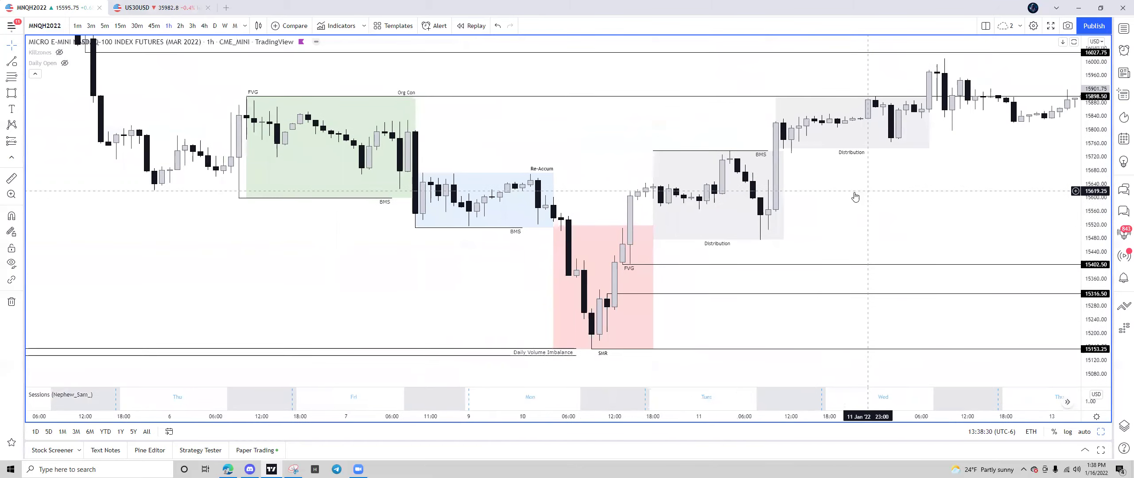
pyautogui.click(897, 203)
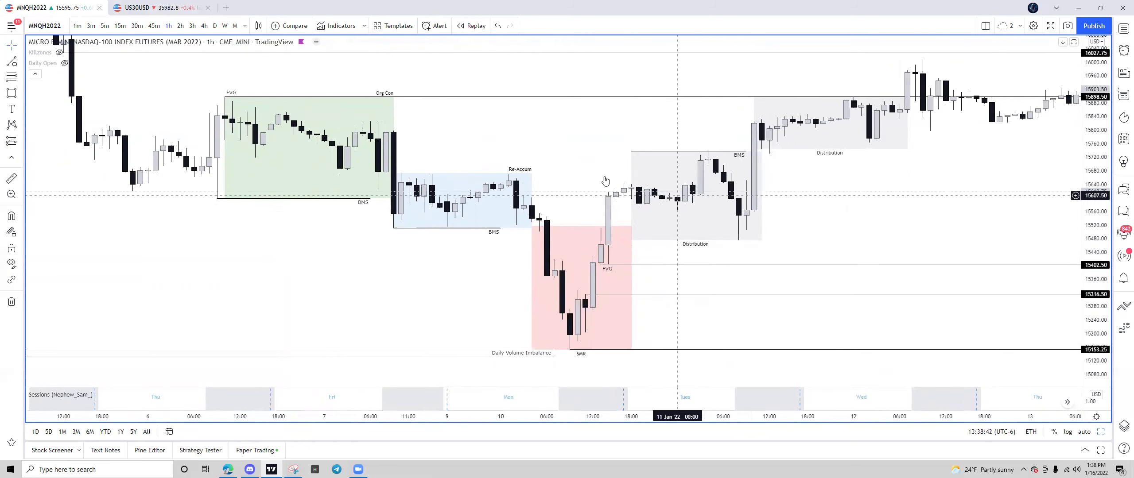
# Step: Return to 30-minute candles at 10 January and select the Asain Range and Distribution boxes
pyautogui.click(138, 26)
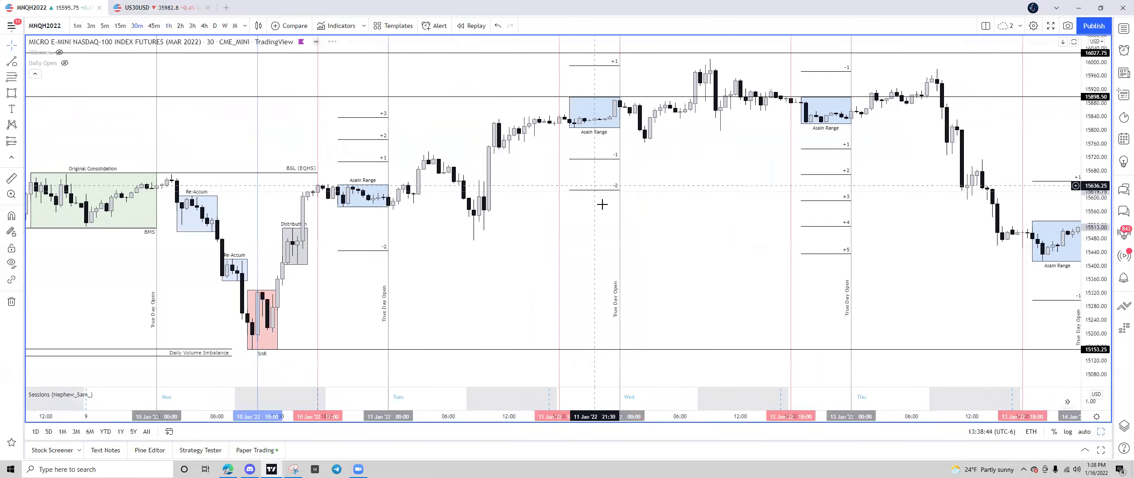
pyautogui.scroll(5, 916, 215)
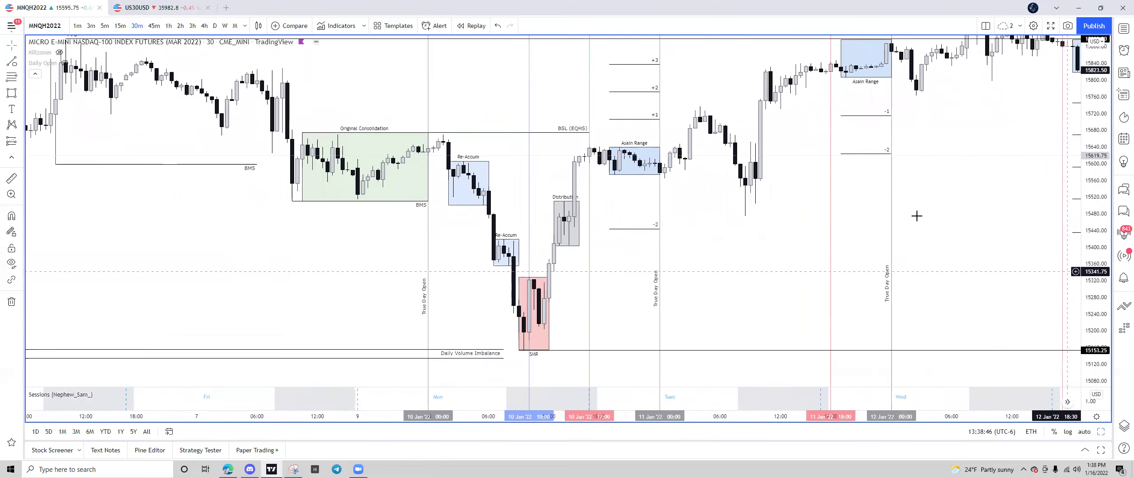
pyautogui.moveTo(573, 200); pyautogui.dragTo(639, 195)
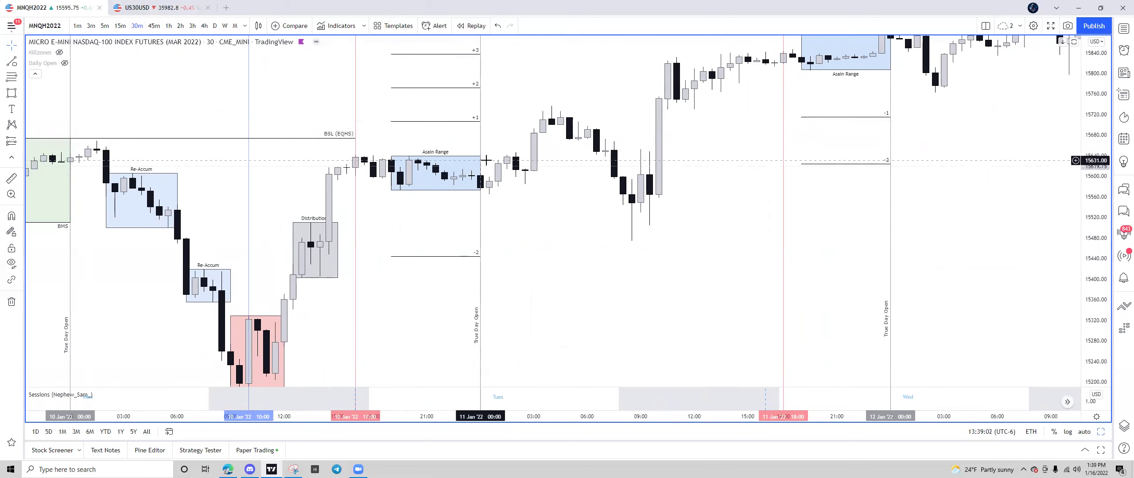
pyautogui.click(454, 159)
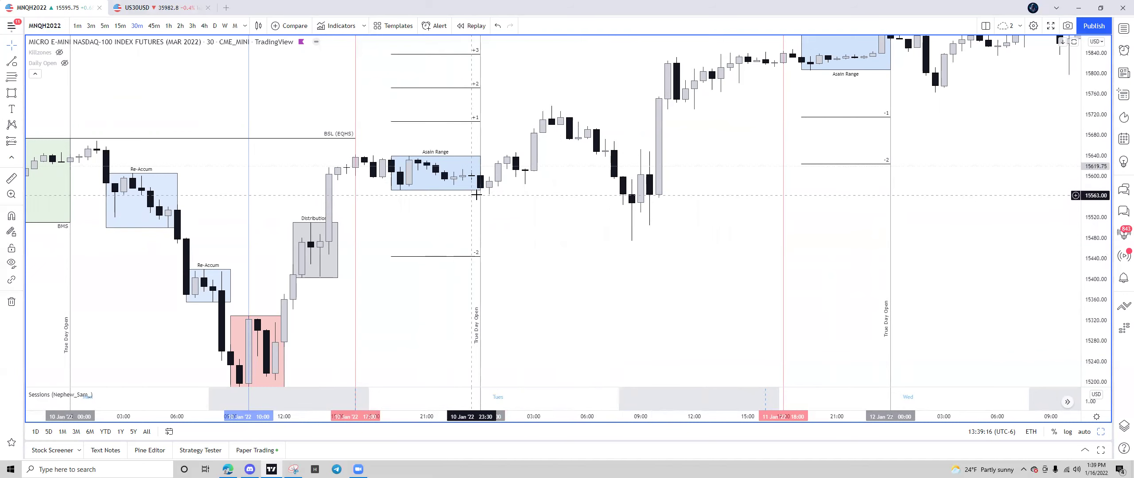
pyautogui.click(335, 223)
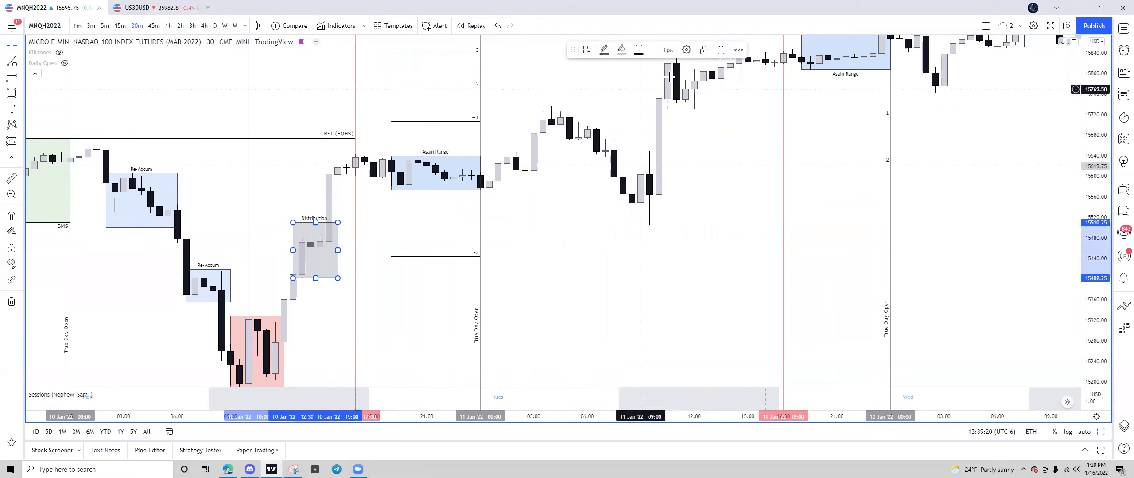
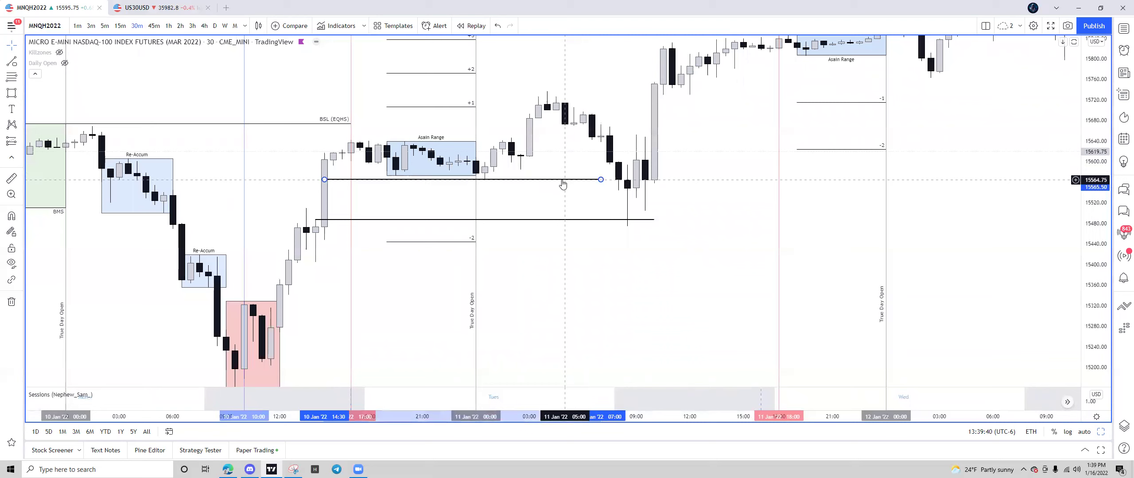
# Step: Thin both level lines to 1px and shorten the lower one to end near the 11 Jan morning dip
pyautogui.click(633, 69)
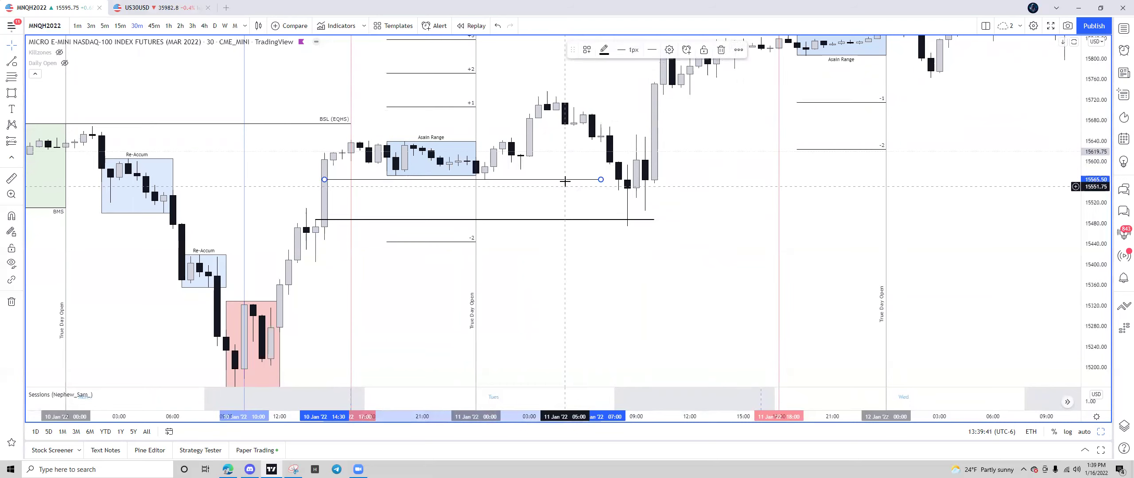
pyautogui.click(566, 219)
pyautogui.click(631, 69)
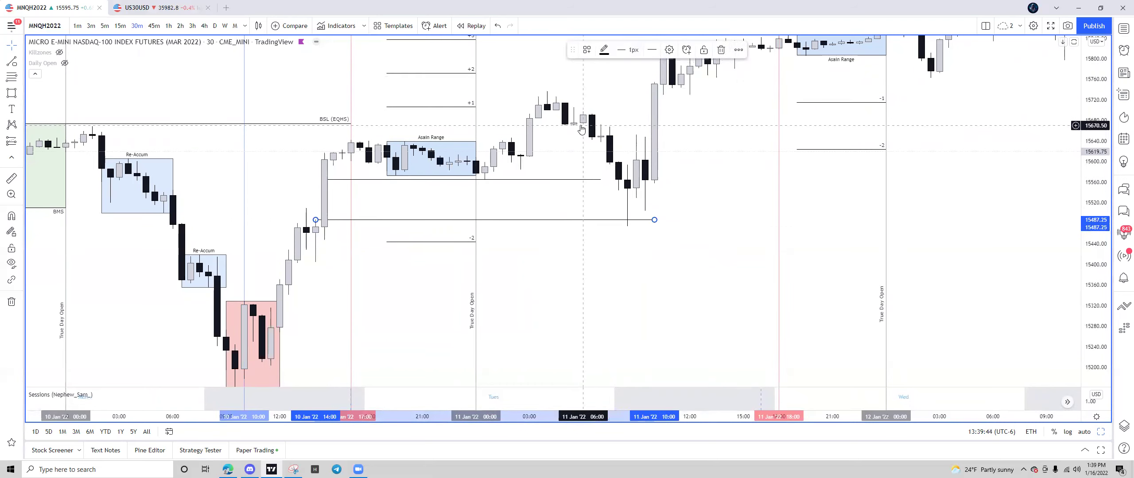
pyautogui.moveTo(649, 220); pyautogui.dragTo(600, 220)
# Step: Trim the lower line slightly, start replay at the 11 Jan morning bar, and leave space on the right
pyautogui.click(603, 219)
pyautogui.click(597, 205)
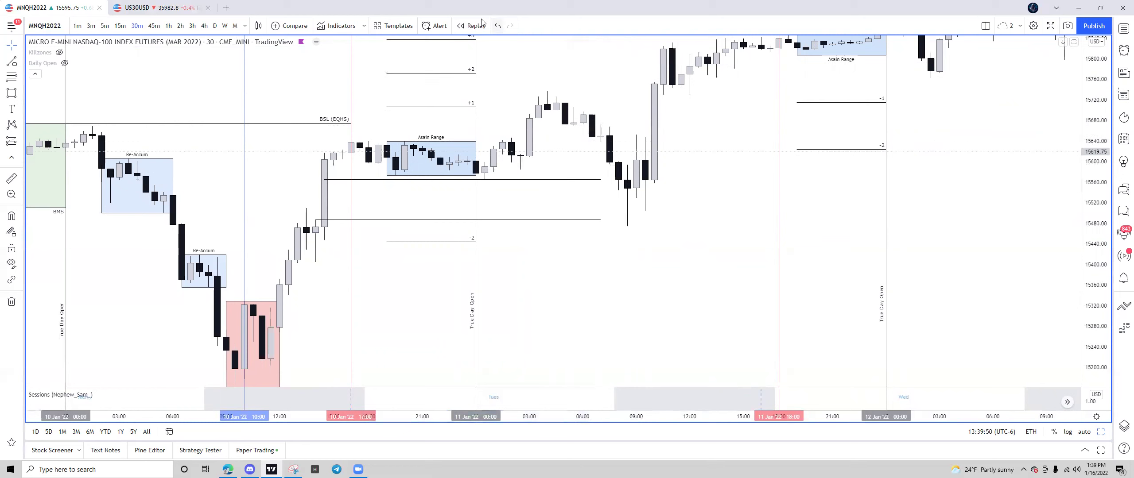
pyautogui.click(605, 142)
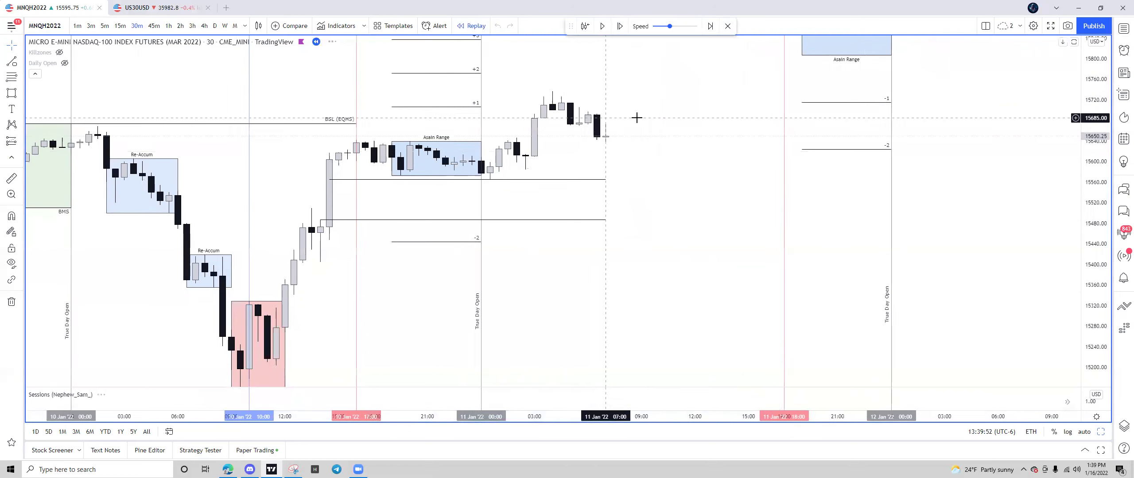
pyautogui.moveTo(922, 149); pyautogui.dragTo(678, 158)
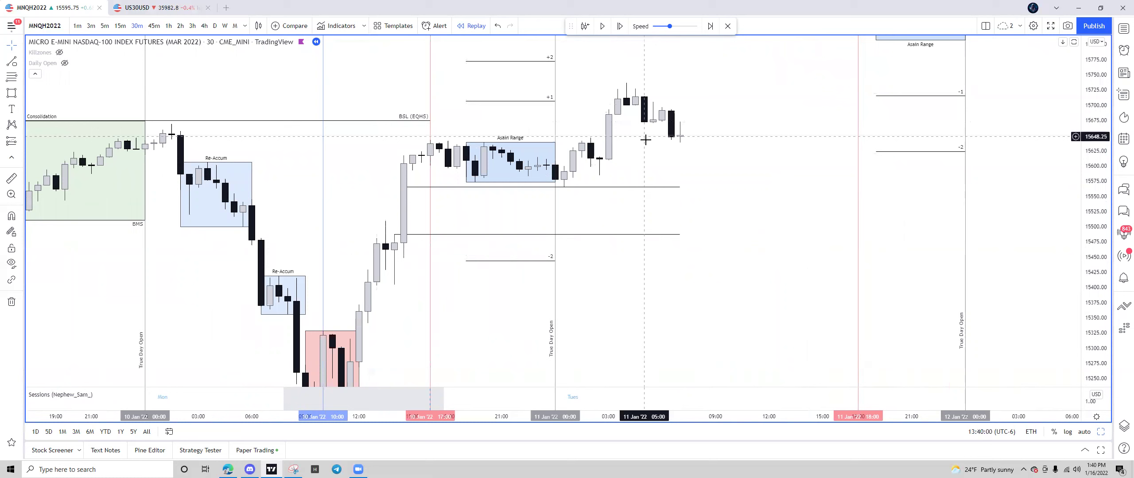
pyautogui.moveTo(741, 86); pyautogui.dragTo(696, 94)
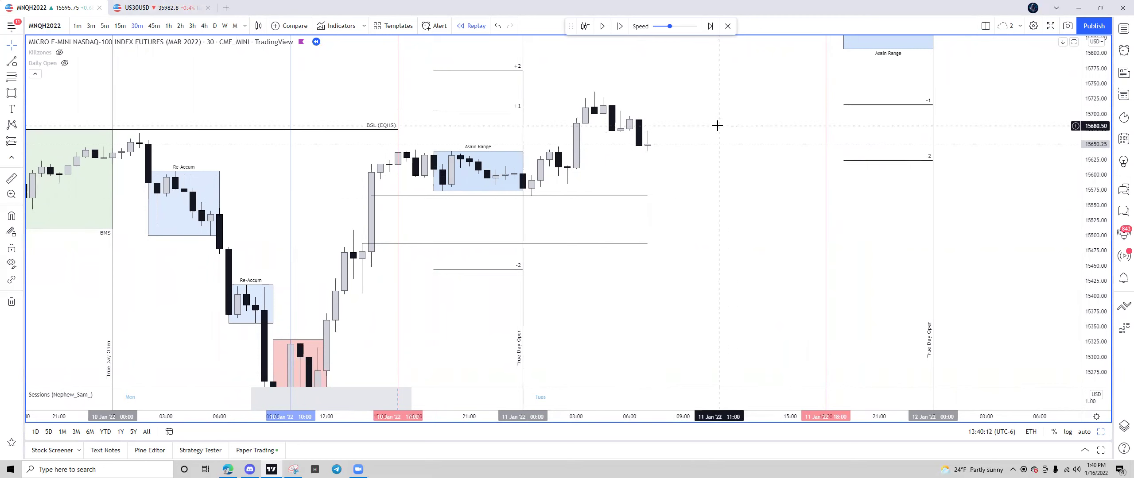
pyautogui.moveTo(718, 124); pyautogui.dragTo(672, 123)
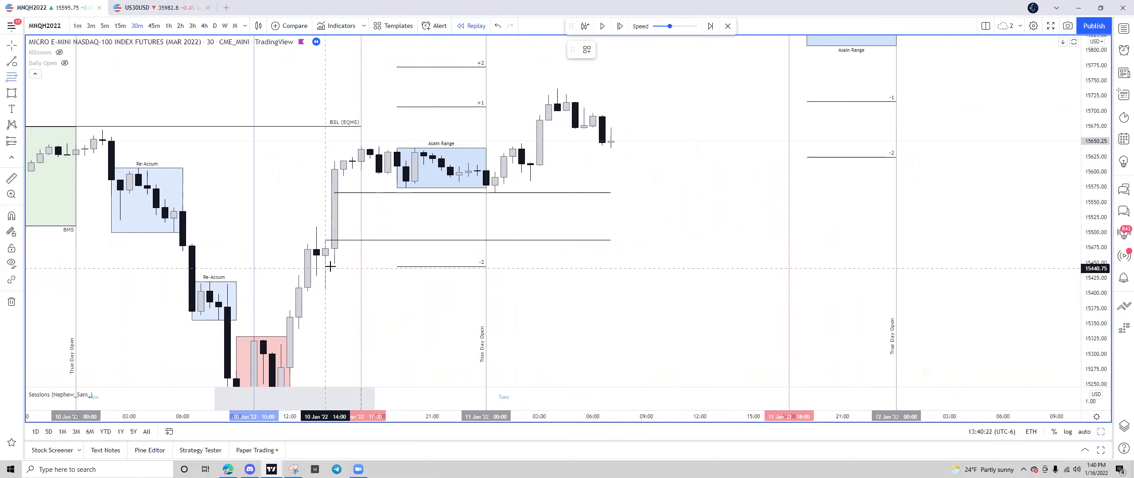
pyautogui.click(323, 291)
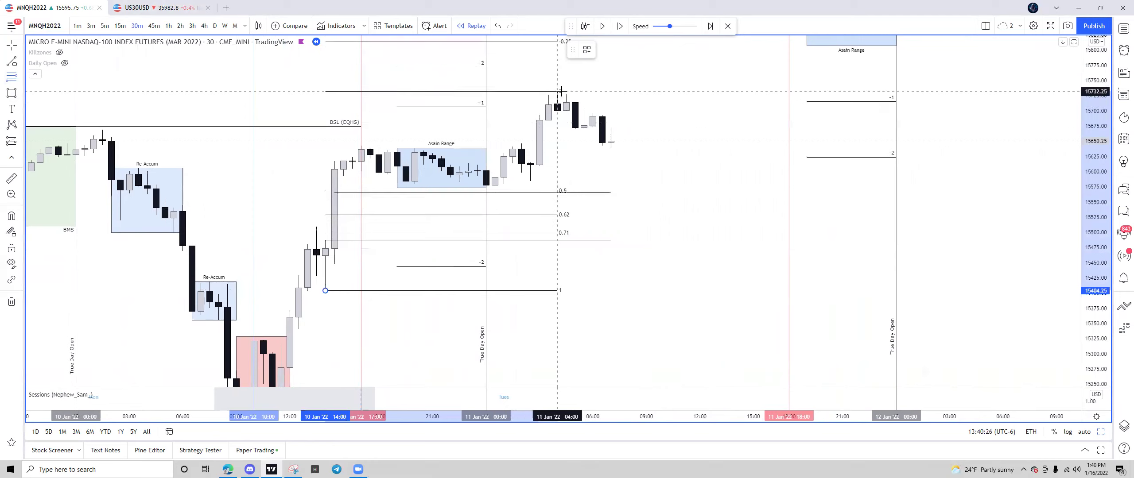
pyautogui.click(591, 89)
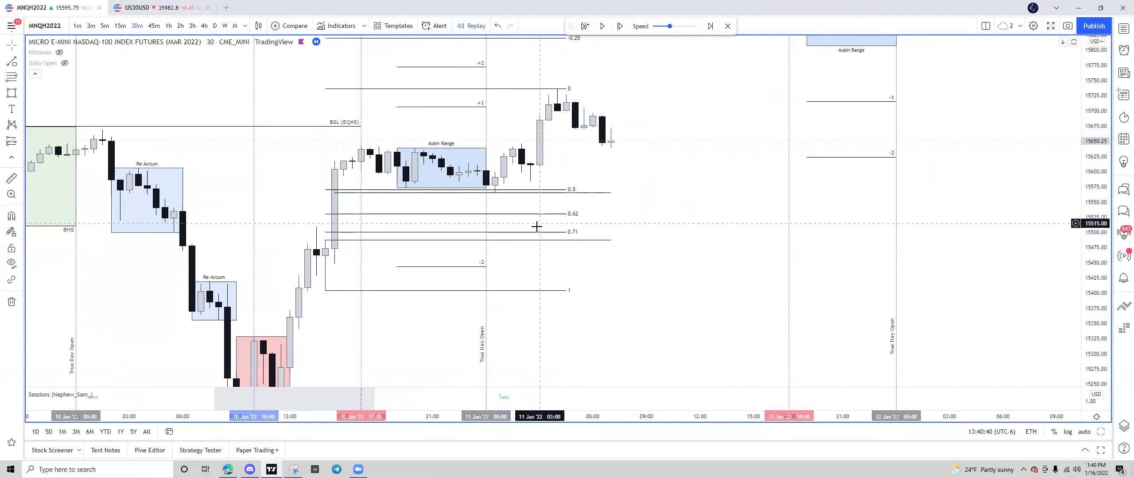
pyautogui.click(556, 217)
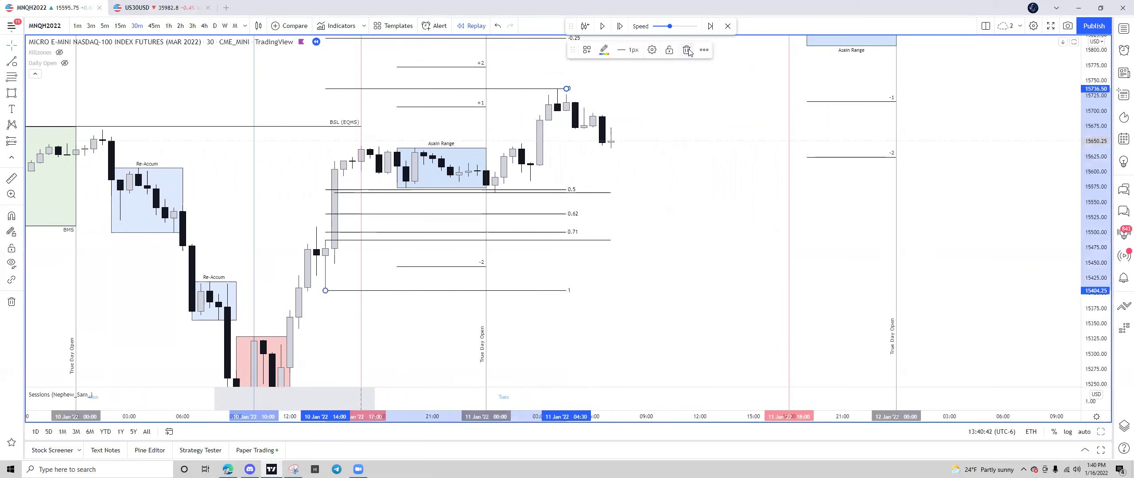
pyautogui.press('Delete')
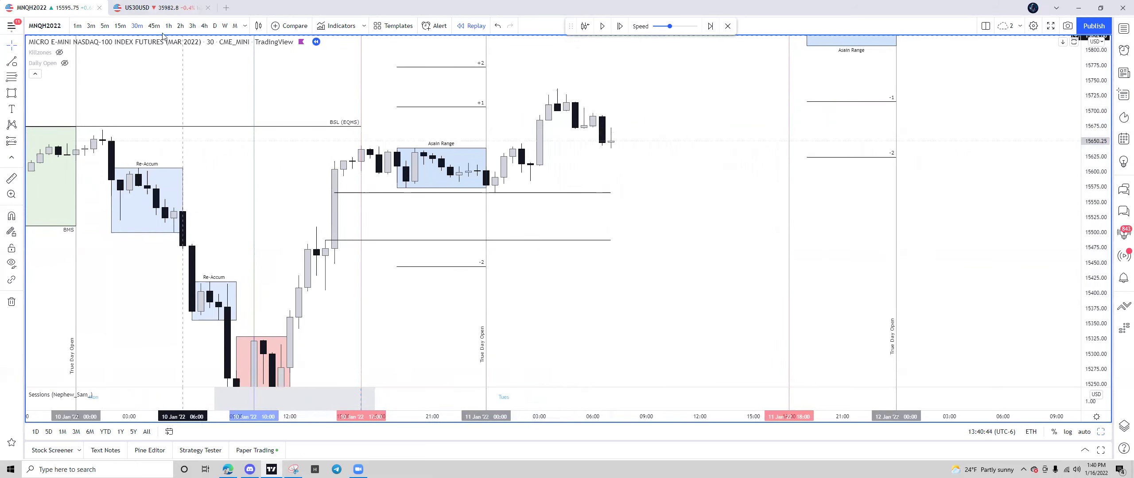
# Step: Switch to 15-minute candles and move the upper level line down to about 15512
pyautogui.click(120, 26)
pyautogui.scroll(-3, 324, 173)
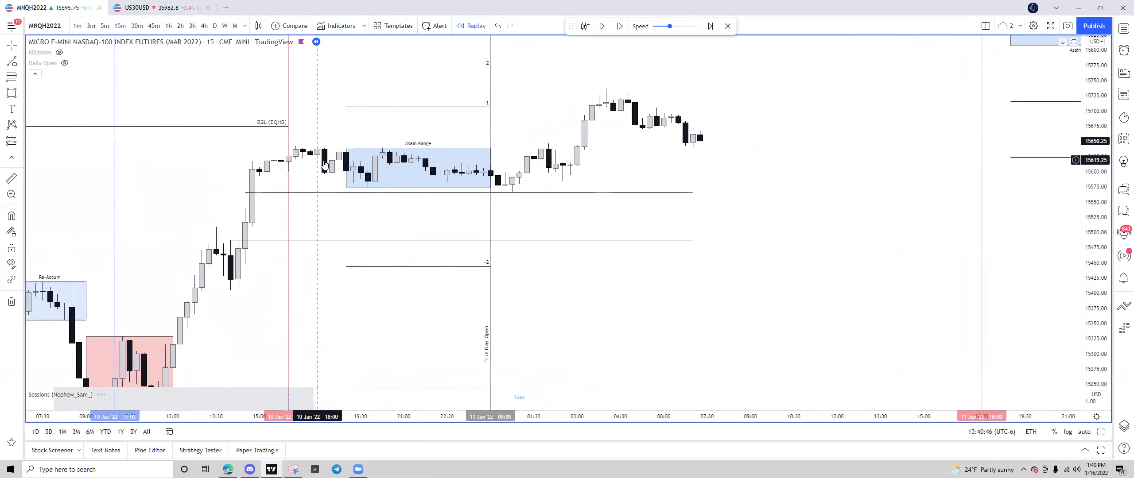
pyautogui.moveTo(342, 172); pyautogui.dragTo(212, 172)
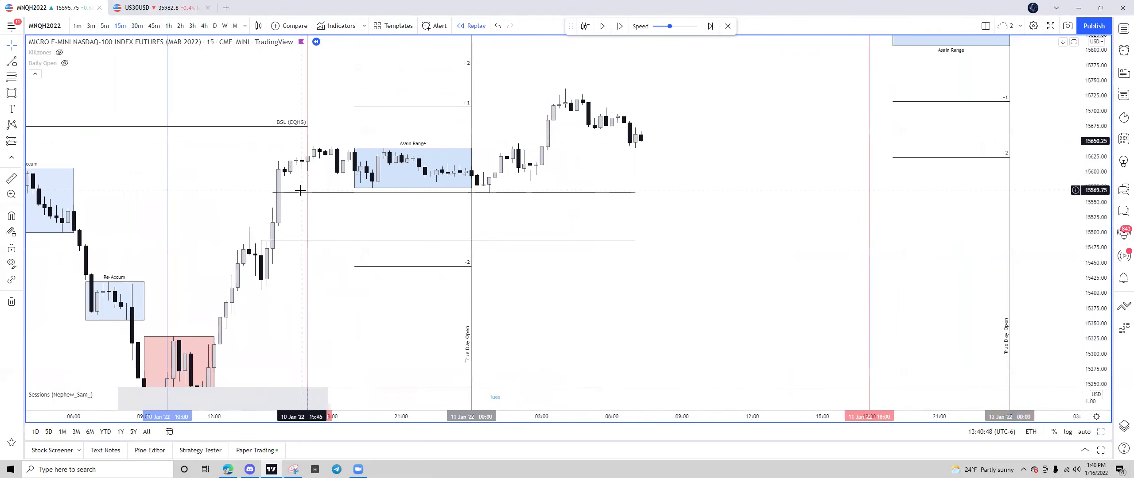
pyautogui.moveTo(310, 197); pyautogui.dragTo(342, 215)
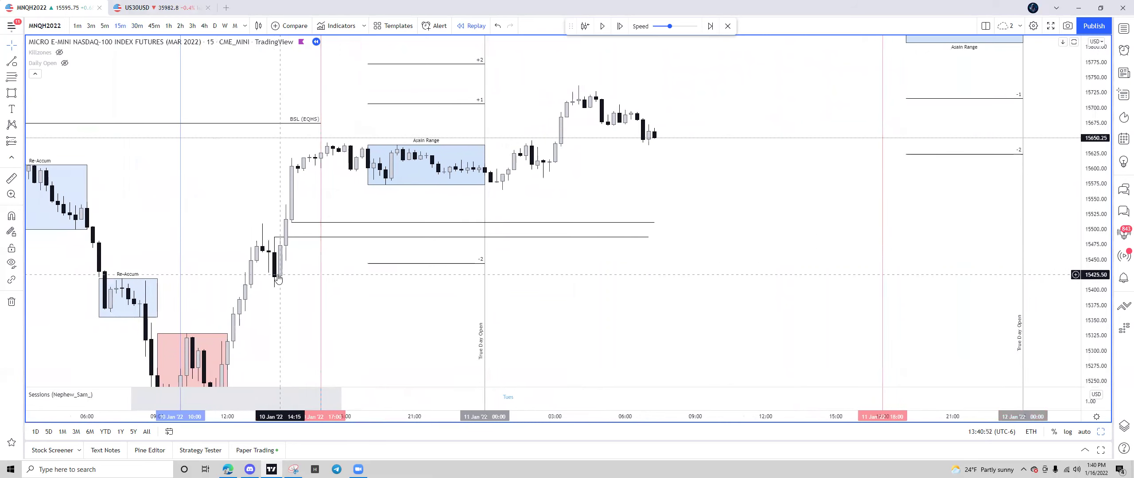
pyautogui.click(649, 238)
pyautogui.moveTo(649, 238); pyautogui.dragTo(654, 237)
pyautogui.click(682, 222)
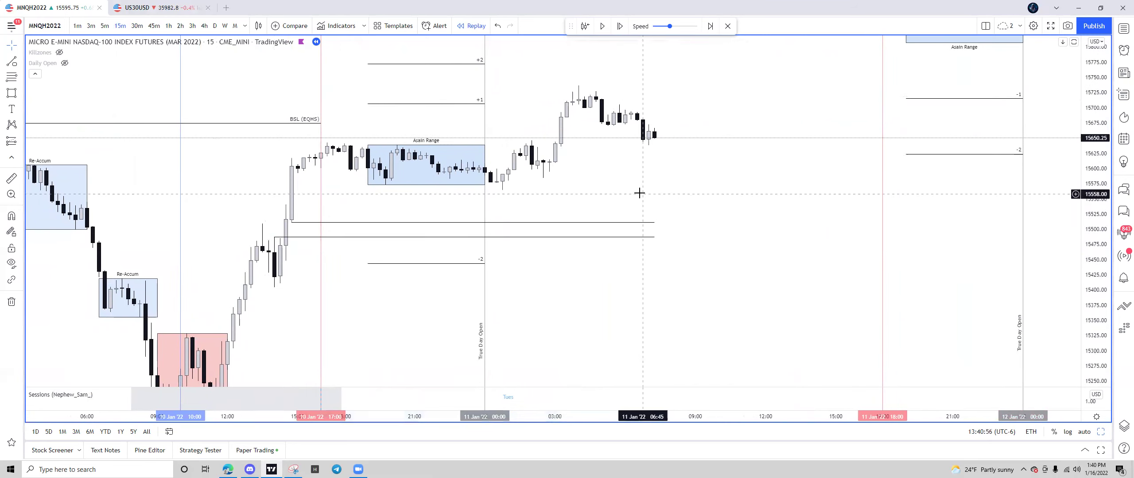
# Step: Extend both level lines right so they end at the 11 Jan 18:00 marker
pyautogui.moveTo(636, 192); pyautogui.dragTo(653, 183)
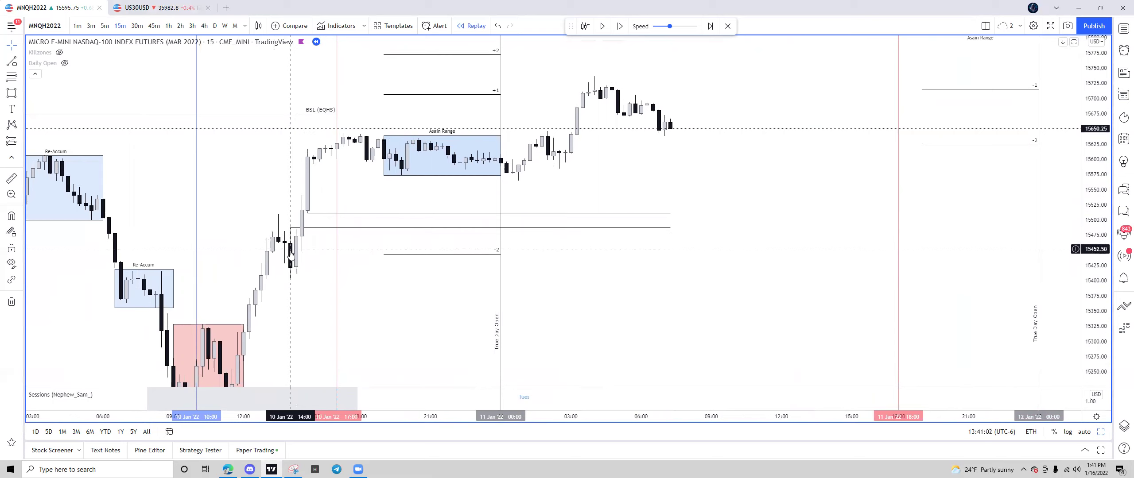
pyautogui.moveTo(412, 195); pyautogui.dragTo(330, 221)
pyautogui.moveTo(592, 238); pyautogui.dragTo(823, 231)
pyautogui.click(823, 231)
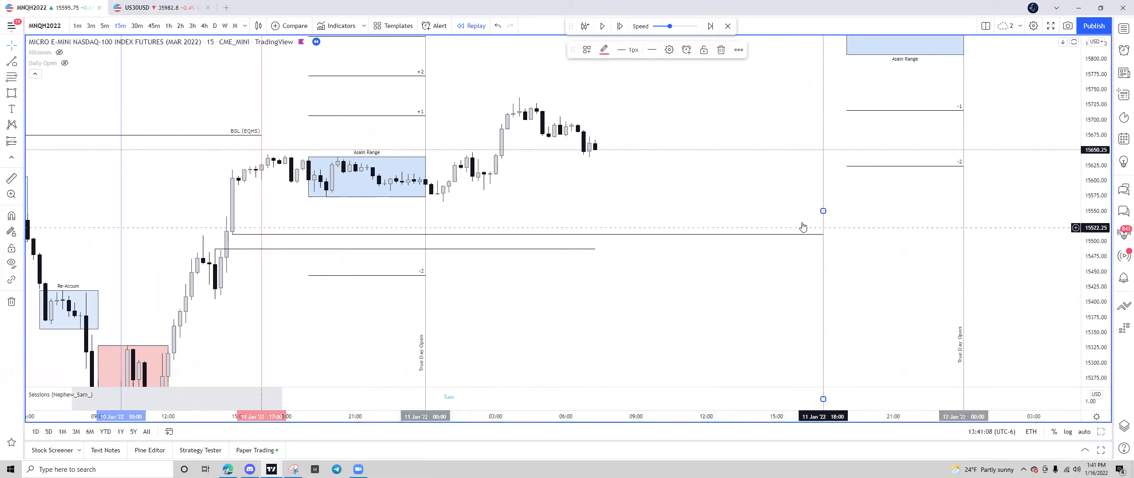
pyautogui.click(800, 227)
pyautogui.moveTo(591, 250); pyautogui.dragTo(822, 250)
pyautogui.click(849, 230)
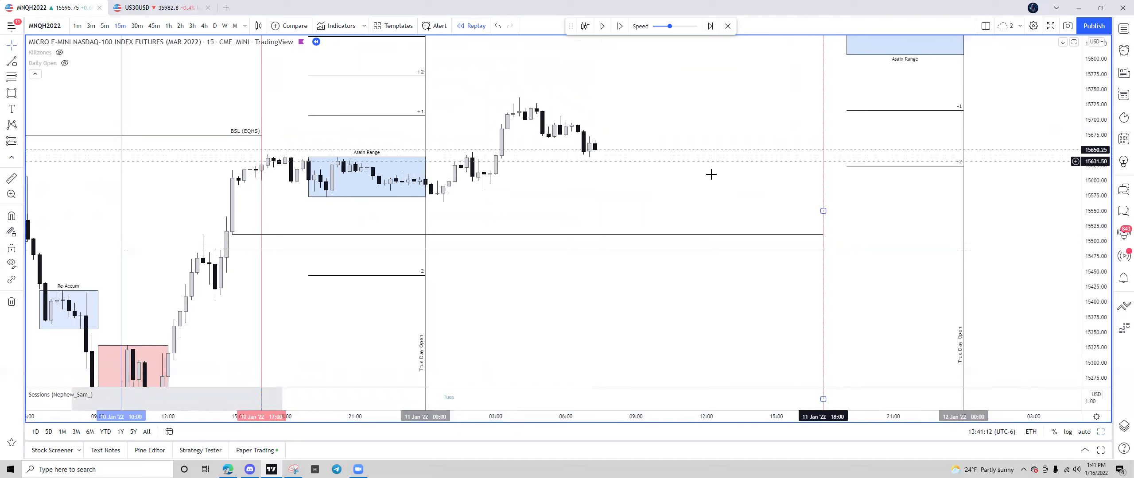
pyautogui.click(421, 218)
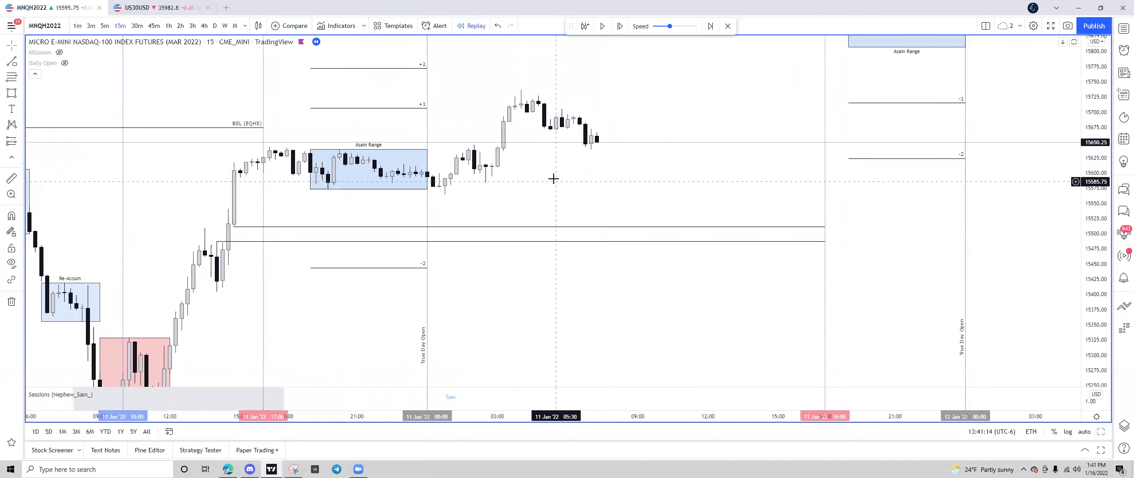
pyautogui.moveTo(552, 178); pyautogui.dragTo(509, 184)
pyautogui.click(8, 77)
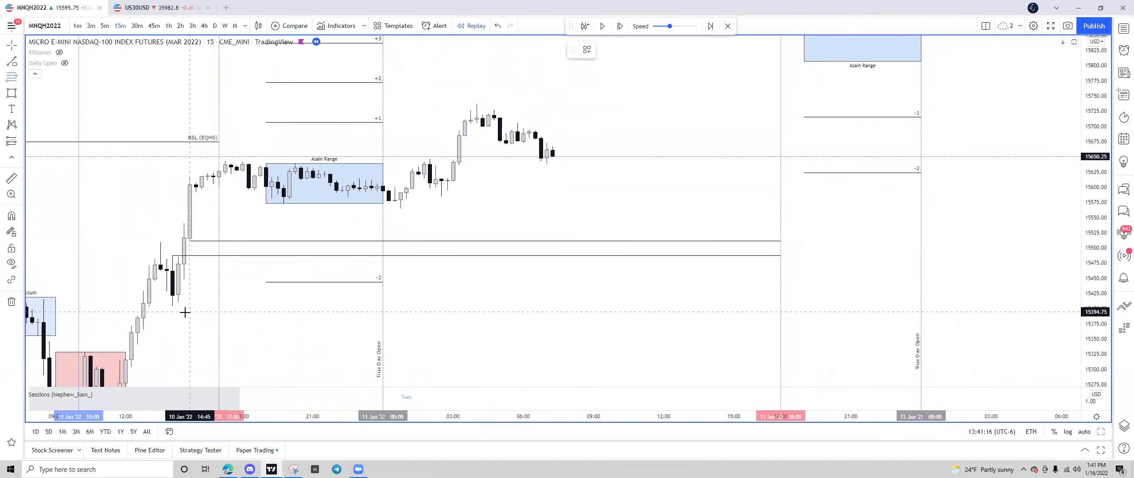
# Step: Finish the Fibonacci retracement and add a light-blue zone between its 0.62 and 0.71 levels
pyautogui.click(483, 103)
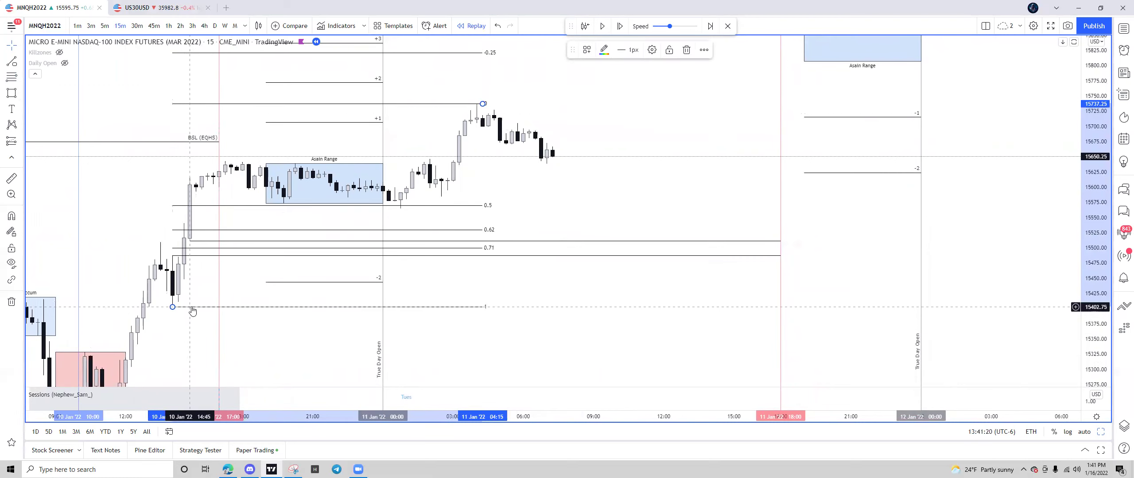
pyautogui.click(561, 277)
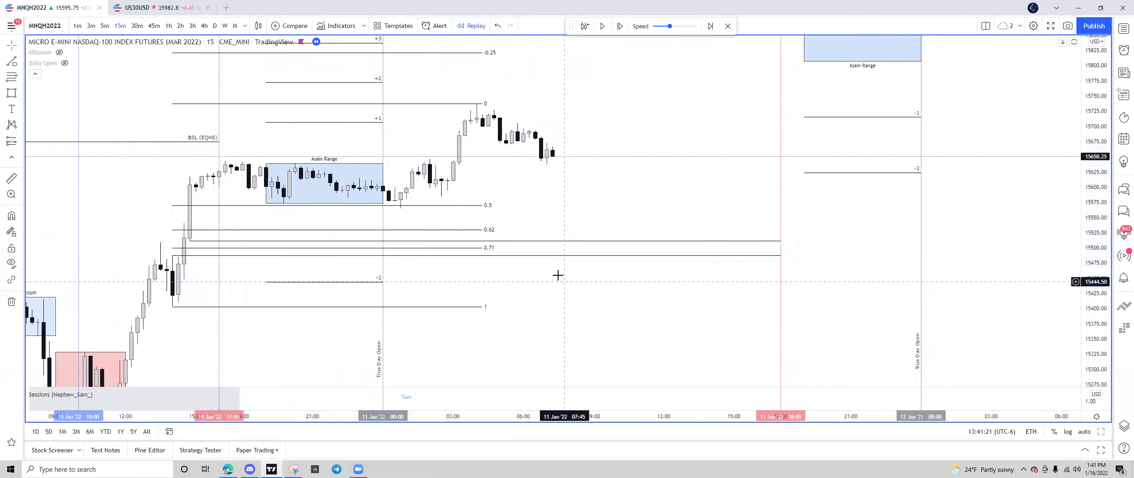
pyautogui.click(12, 94)
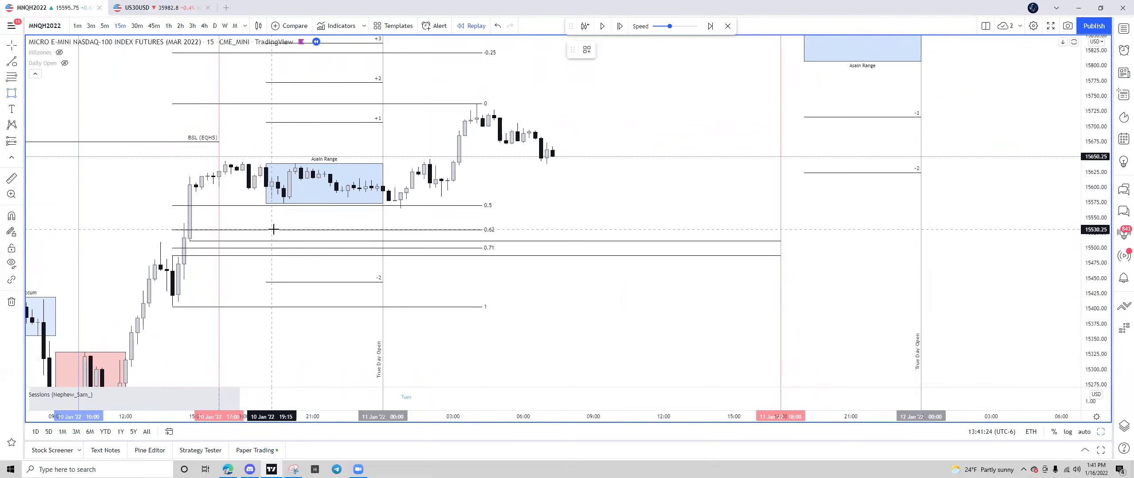
pyautogui.click(271, 229)
pyautogui.click(576, 248)
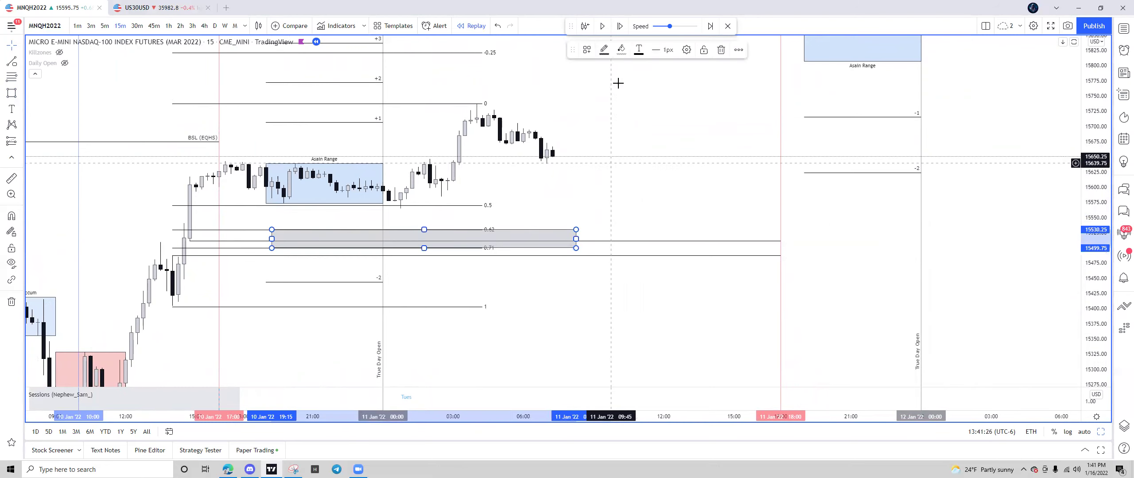
pyautogui.click(621, 50)
pyautogui.click(674, 94)
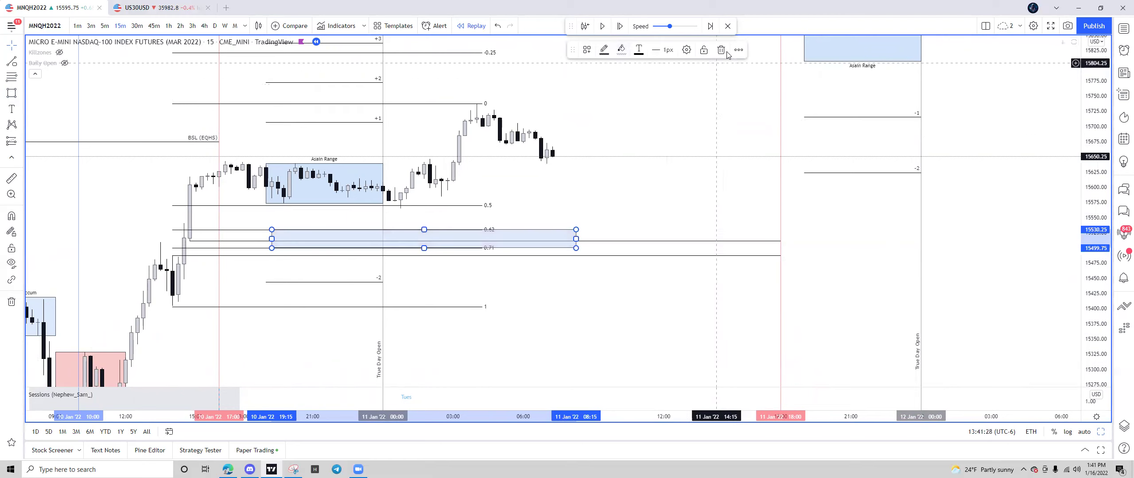
pyautogui.click(738, 50)
pyautogui.moveTo(776, 70)
pyautogui.click(826, 86)
pyautogui.scroll(-3, 663, 122)
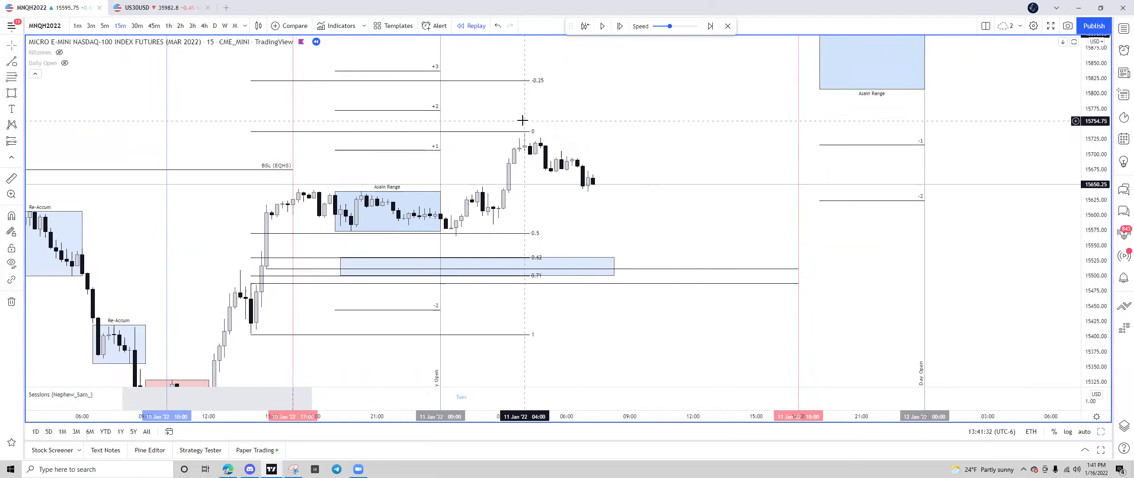
# Step: Step the replay forward and delete the Fibonacci retracement and the blue zone
pyautogui.hotkey('shift', 'Right')
pyautogui.hotkey('shift', 'Right')
pyautogui.hotkey('shift', 'Right')
pyautogui.hotkey('shift', 'Right')
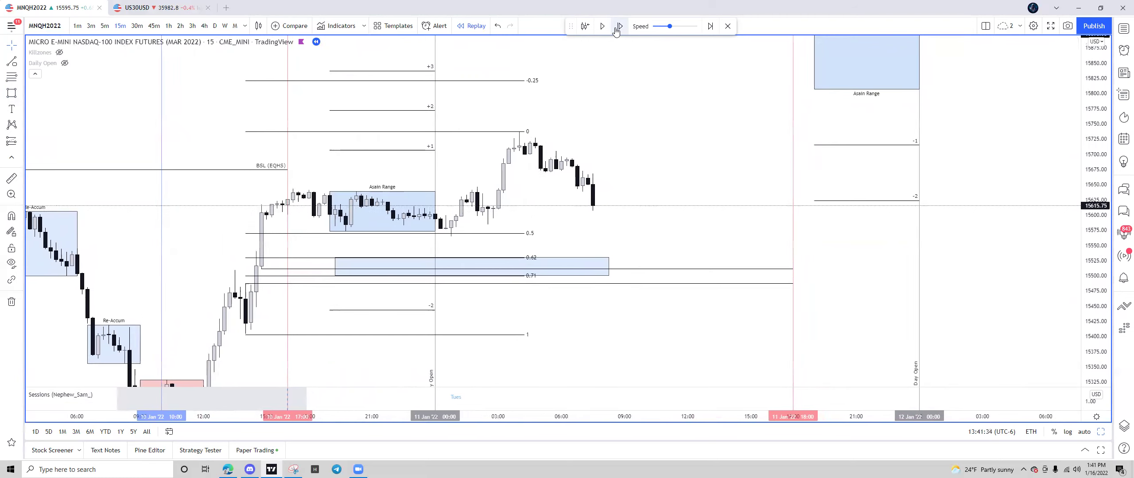
pyautogui.click(487, 233)
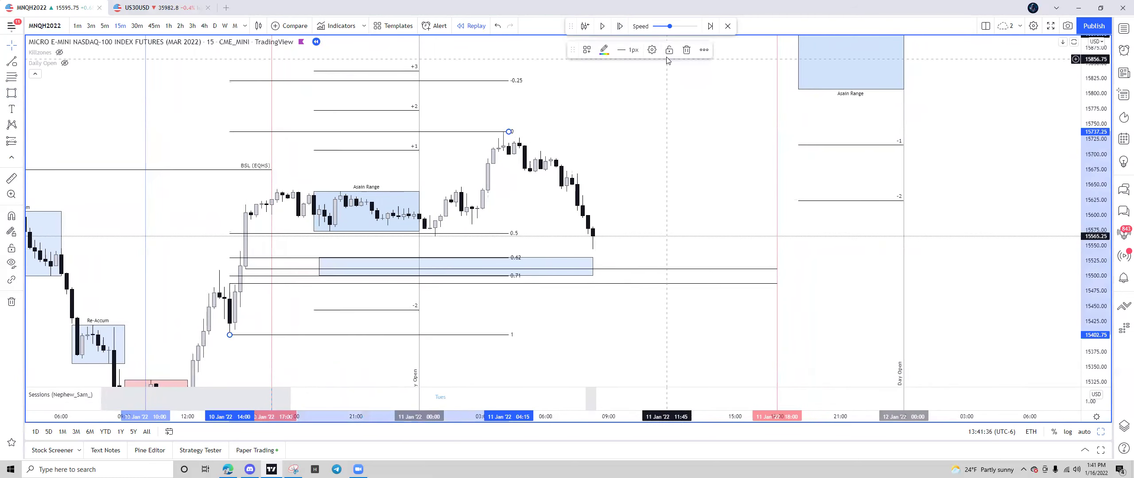
pyautogui.click(687, 49)
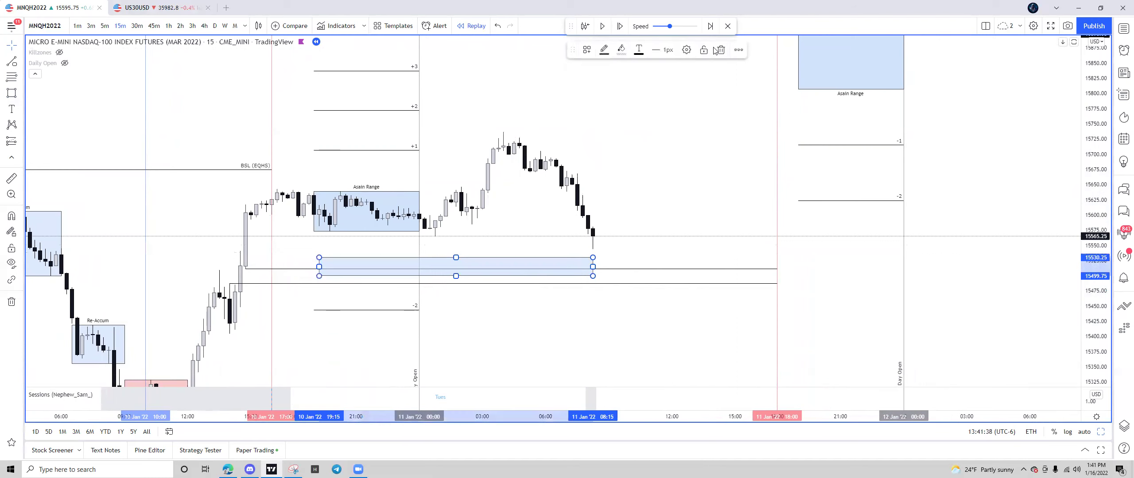
pyautogui.click(722, 50)
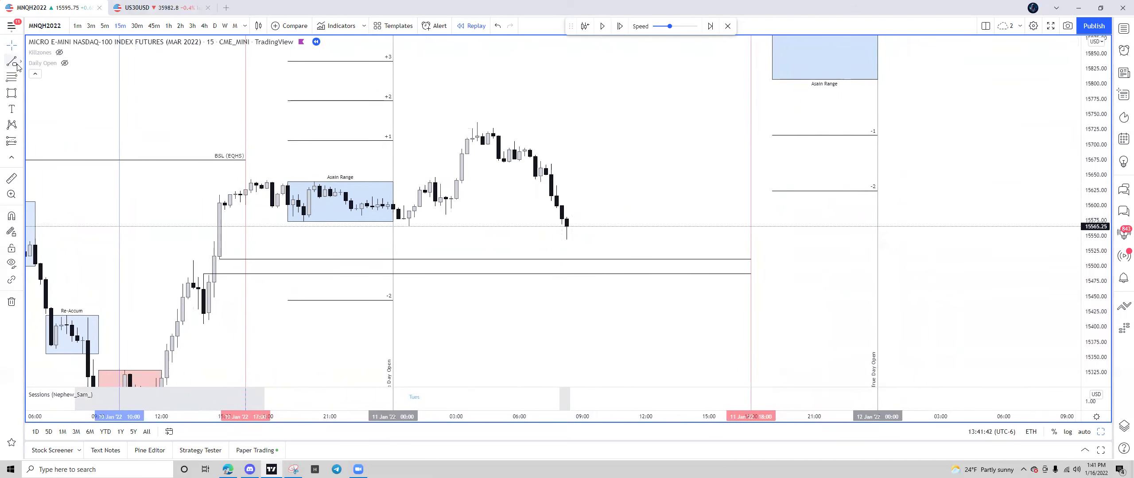
# Step: Draw a line at the 11 Jan swing high near 15736.50 and apply the Buyside Liq template
pyautogui.click(475, 121)
pyautogui.click(748, 126)
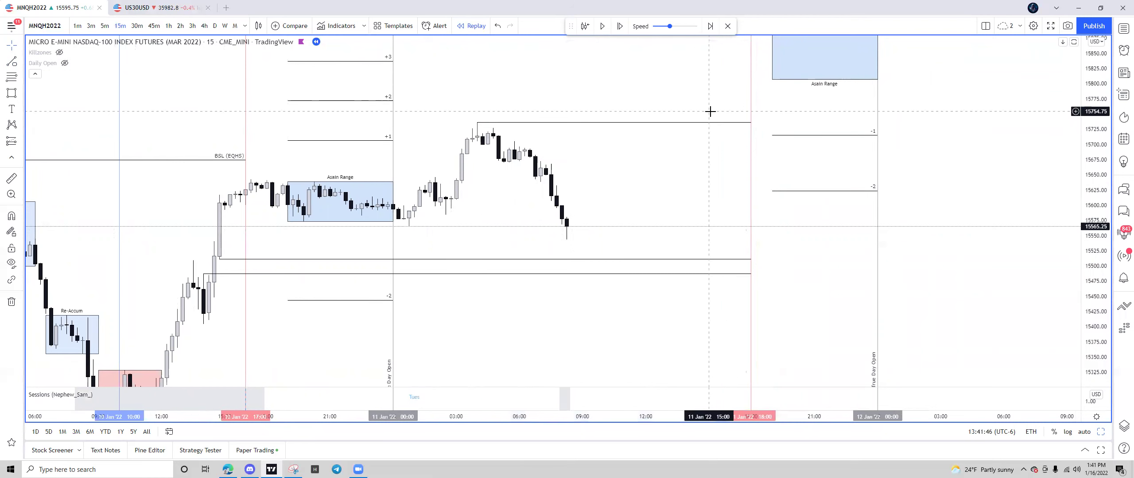
pyautogui.rightClick(691, 121)
pyautogui.moveTo(784, 156)
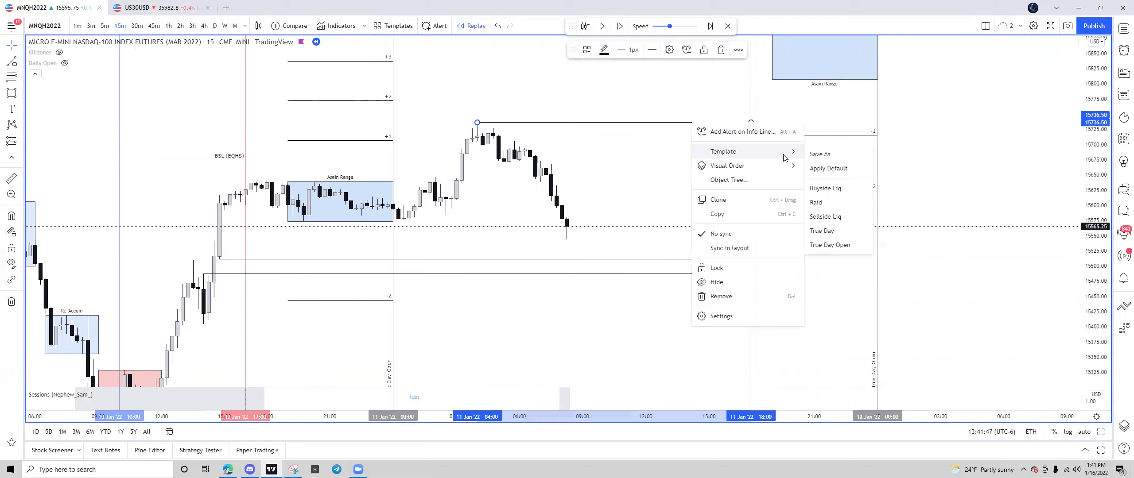
pyautogui.click(825, 188)
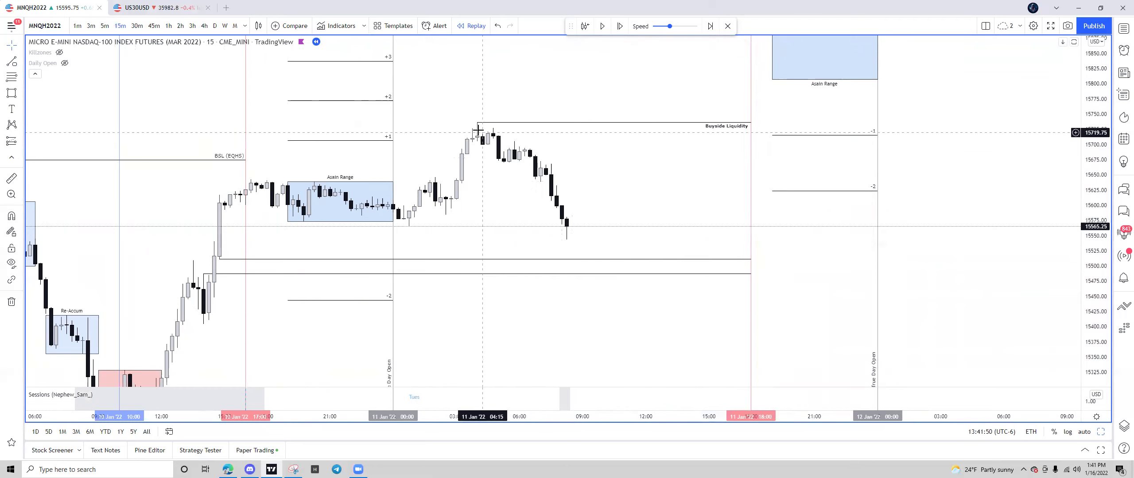
# Step: Zoom out the chart's price range and nudge the FVG level line slightly
pyautogui.scroll(-1, 670, 180)
pyautogui.scroll(-2, 686, 186)
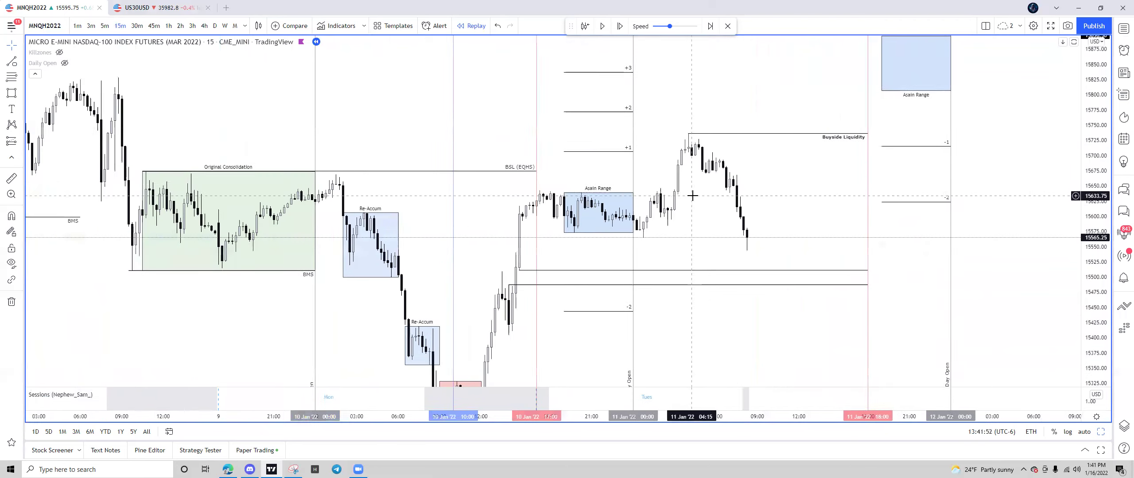
pyautogui.moveTo(1099, 178); pyautogui.dragTo(1045, 260)
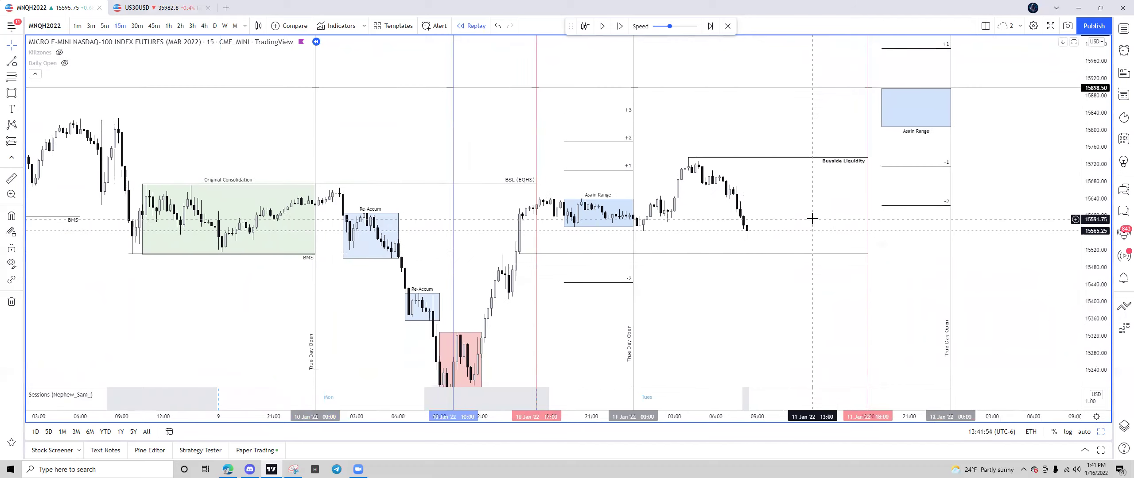
pyautogui.scroll(-2, 841, 210)
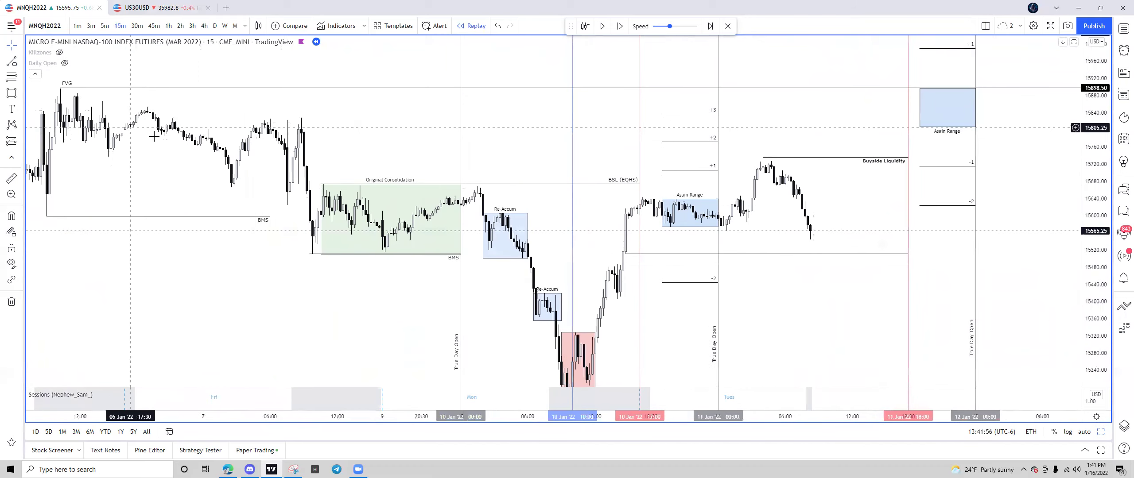
pyautogui.moveTo(60, 88); pyautogui.dragTo(63, 90)
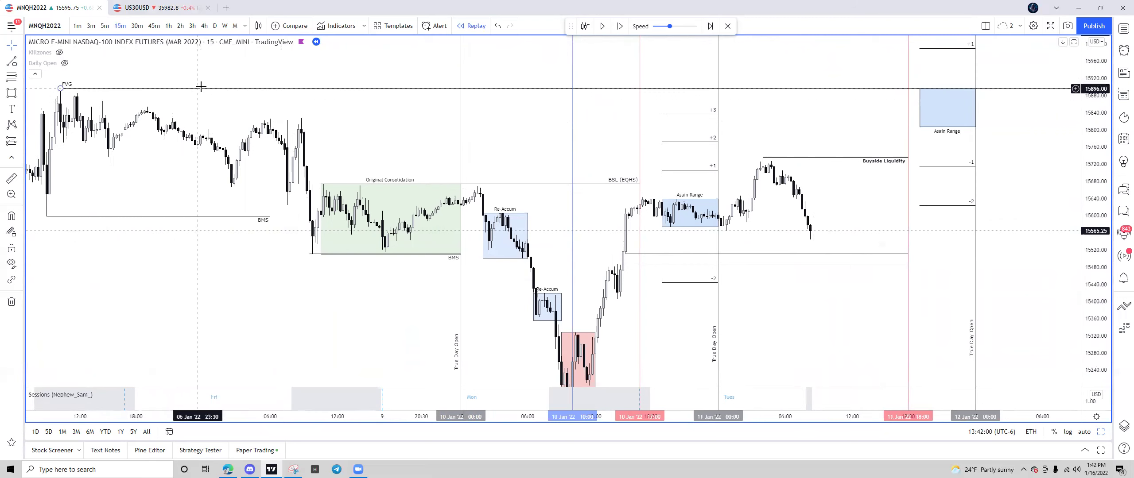
pyautogui.moveTo(200, 111); pyautogui.dragTo(269, 132)
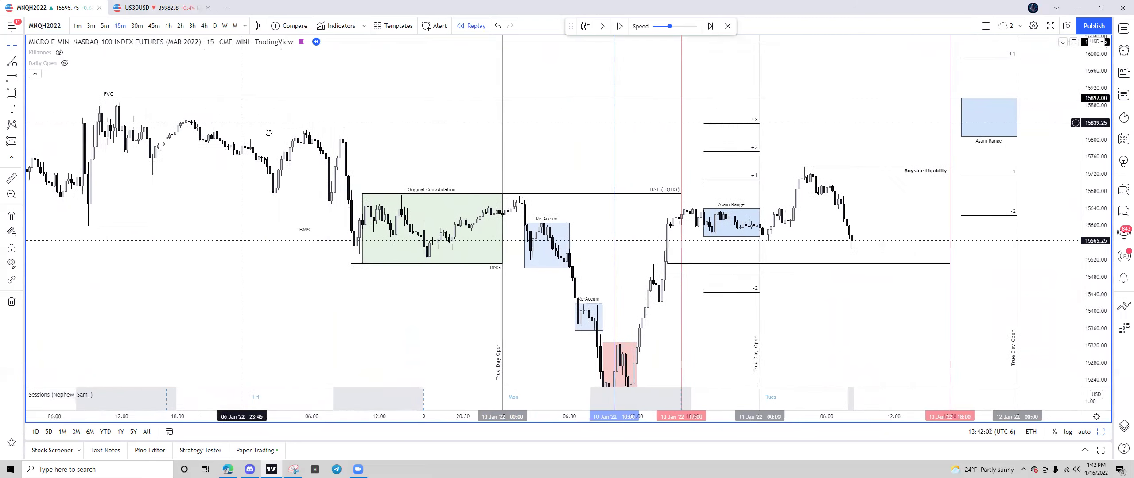
pyautogui.hscroll(-8, 153, 93)
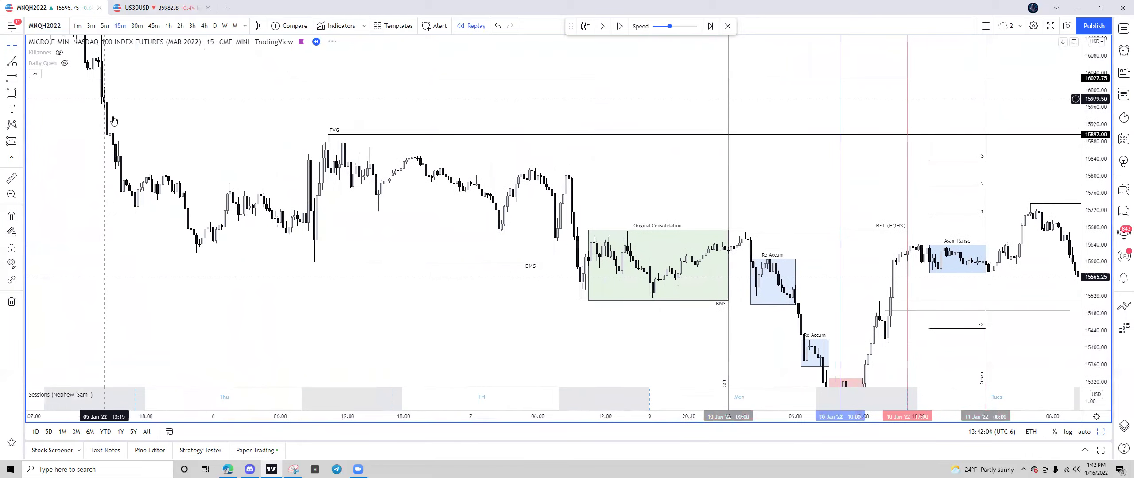
# Step: Switch to 1-hour then 30-minute bars and pick the Long Position tool
pyautogui.click(169, 25)
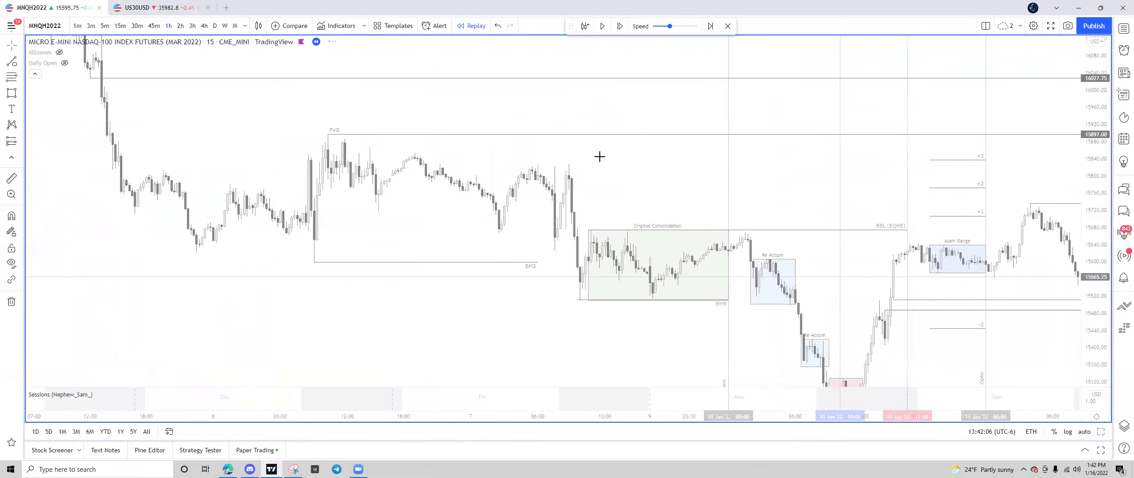
pyautogui.moveTo(1004, 165); pyautogui.dragTo(494, 166)
pyautogui.write('30')
pyautogui.press('Return')
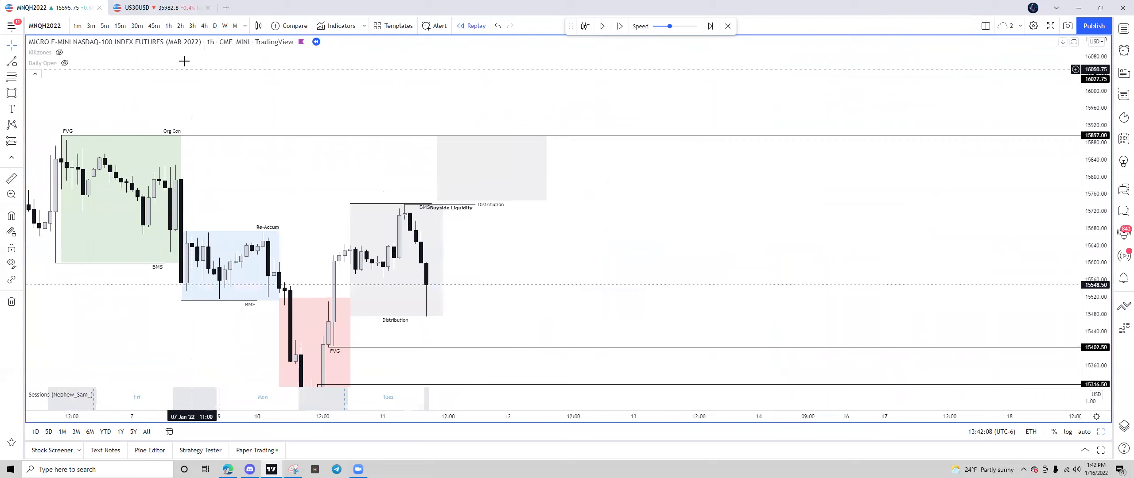
pyautogui.scroll(4, 748, 256)
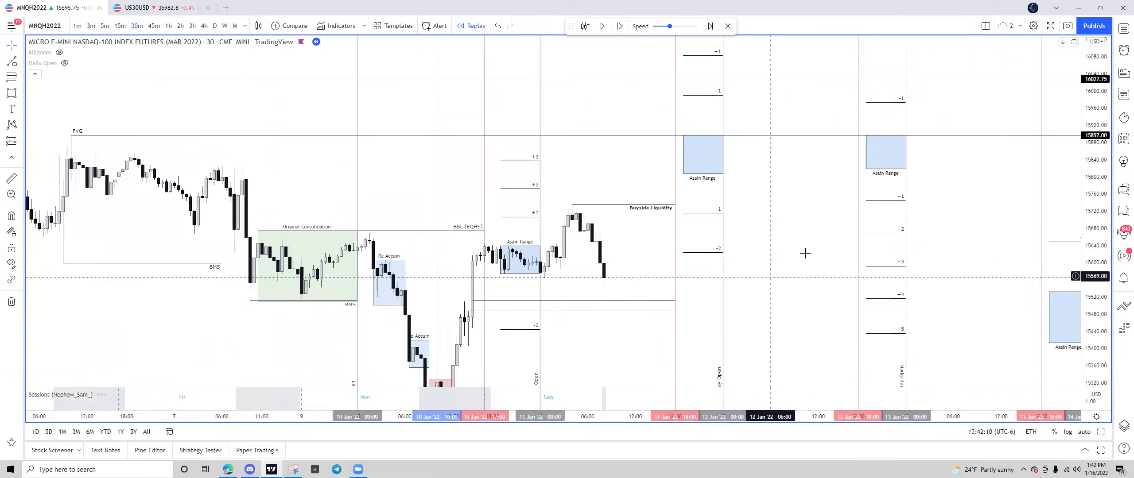
pyautogui.scroll(4, 628, 213)
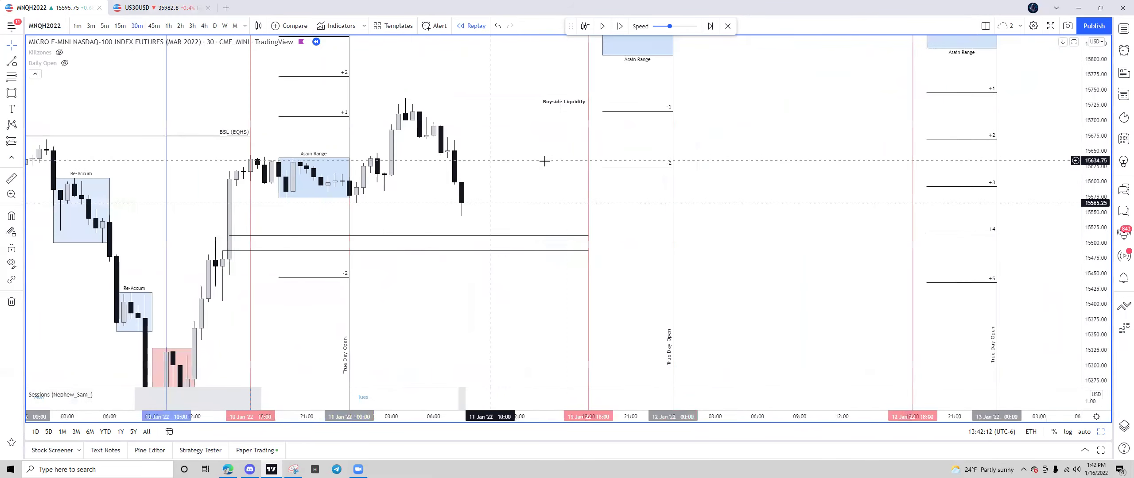
pyautogui.click(20, 140)
pyautogui.click(30, 143)
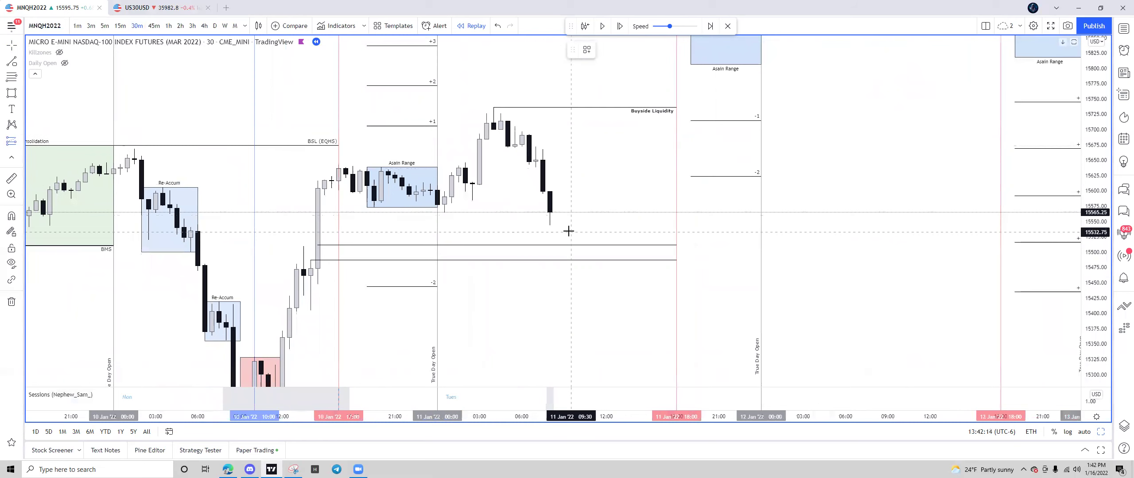
# Step: Place a long position at the dip with entry about 15496 and stop about 15449, then replay forward
pyautogui.click(550, 248)
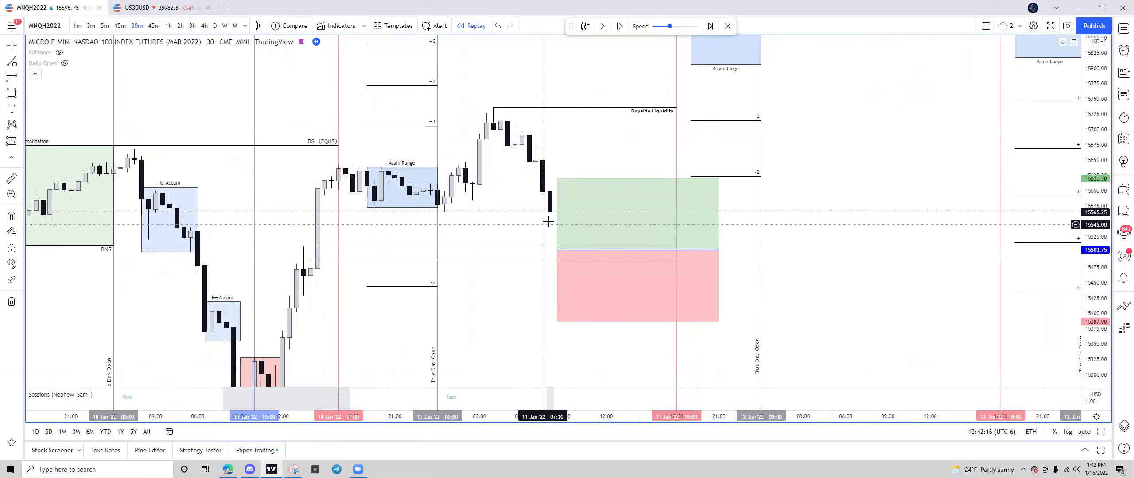
pyautogui.moveTo(729, 247); pyautogui.dragTo(684, 248)
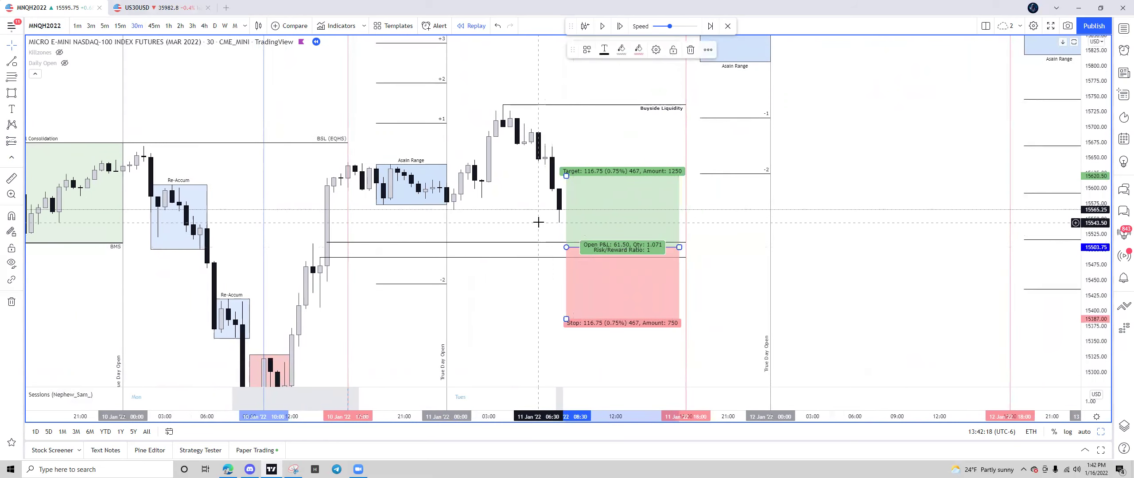
pyautogui.moveTo(607, 233); pyautogui.dragTo(605, 232)
pyautogui.moveTo(576, 314); pyautogui.dragTo(575, 279)
pyautogui.moveTo(539, 277); pyautogui.dragTo(554, 276)
pyautogui.click(631, 269)
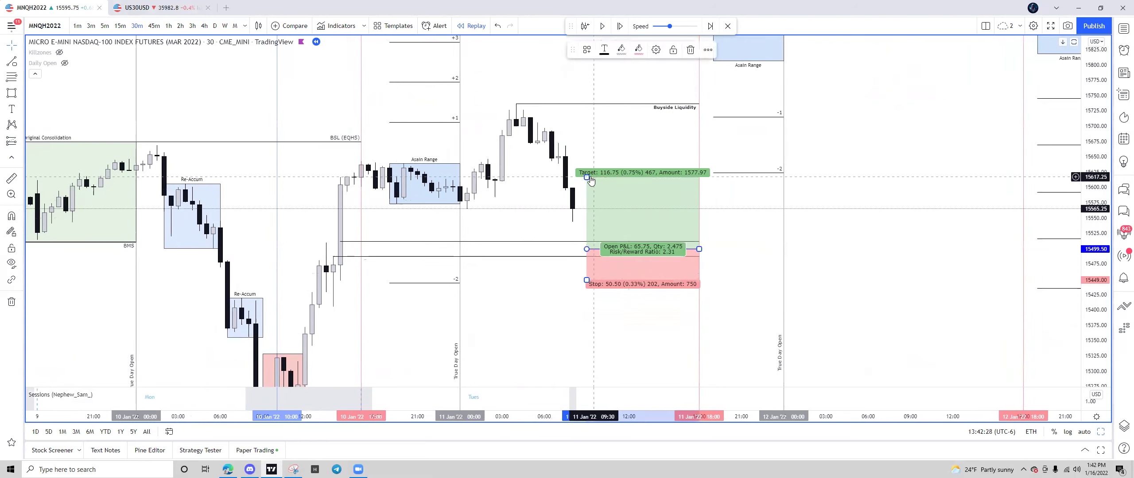
pyautogui.moveTo(587, 171); pyautogui.dragTo(578, 103)
pyautogui.moveTo(548, 97); pyautogui.dragTo(673, 63)
pyautogui.click(620, 27)
pyautogui.click(620, 26)
pyautogui.scroll(4, 841, 248)
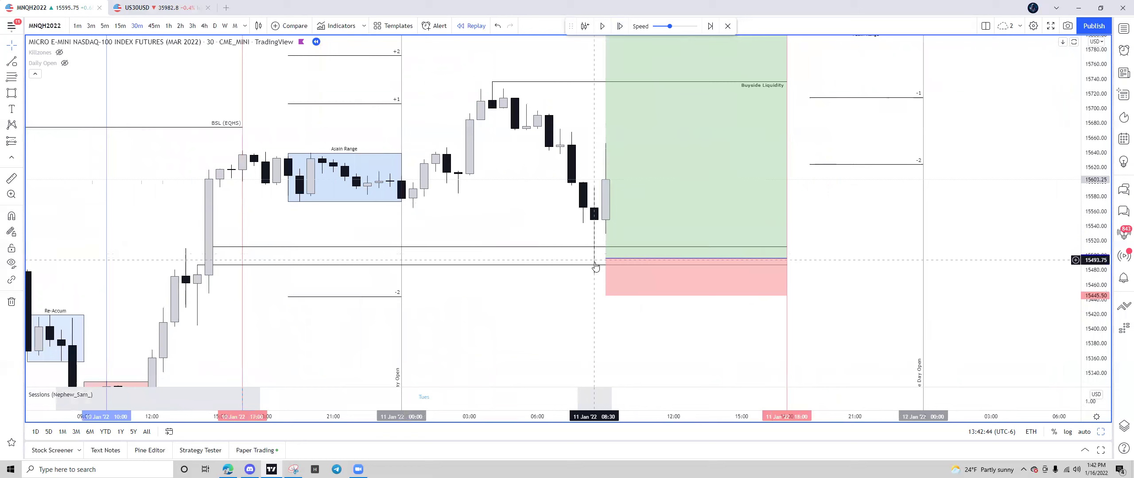
# Step: Switch to 15-minute bars and delete the long position
pyautogui.moveTo(559, 240); pyautogui.dragTo(587, 230)
pyautogui.click(120, 26)
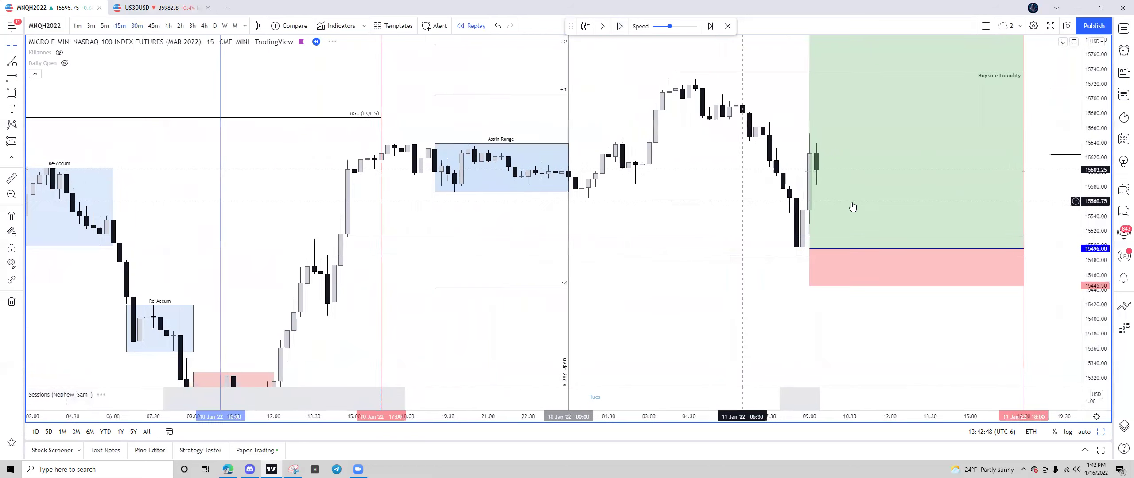
pyautogui.click(850, 203)
pyautogui.click(689, 50)
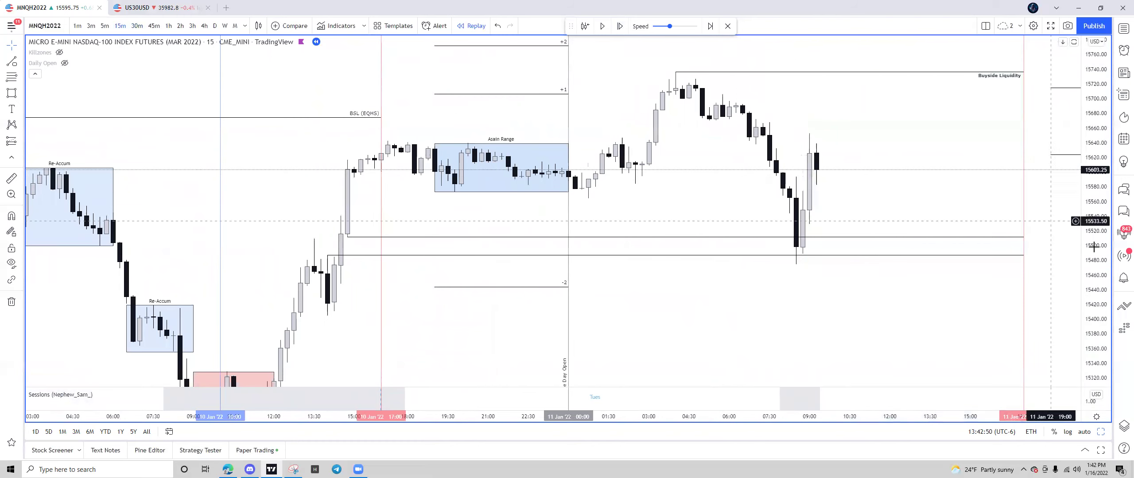
pyautogui.scroll(2, 841, 186)
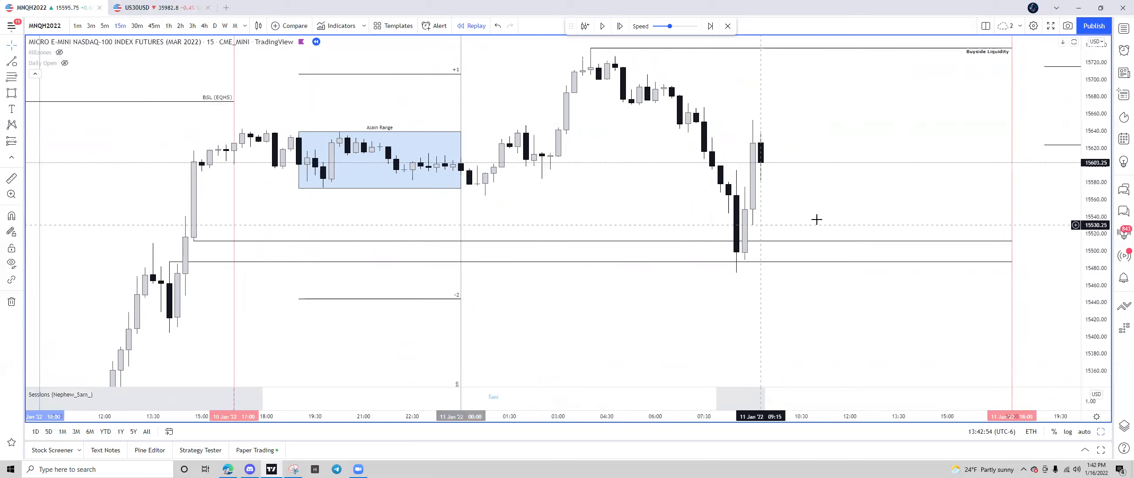
# Step: Advance the replay three bars past Buyside Liquidity and switch to 5-minute bars
pyautogui.moveTo(816, 219); pyautogui.dragTo(753, 220)
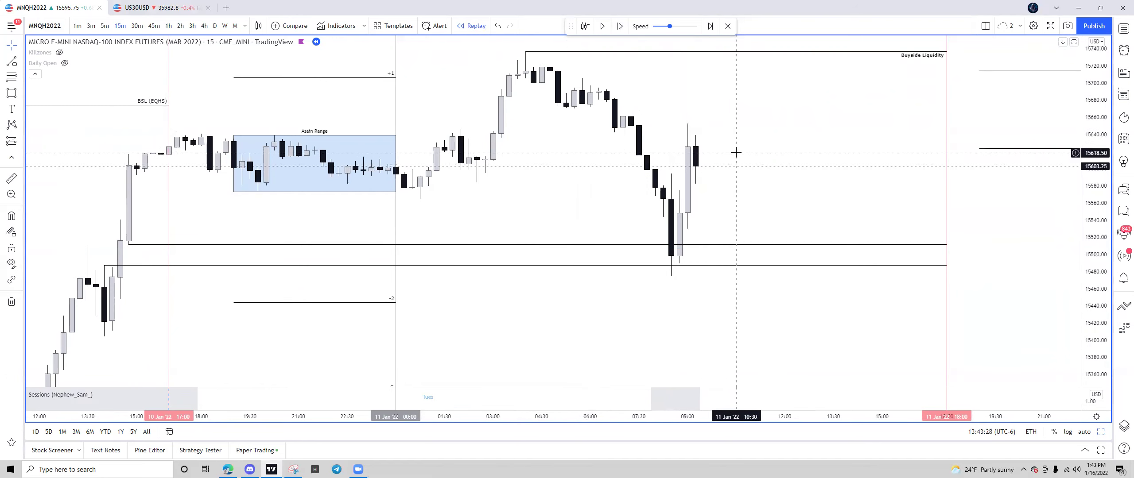
pyautogui.moveTo(720, 101); pyautogui.dragTo(646, 121)
pyautogui.click(618, 27)
pyautogui.click(618, 27)
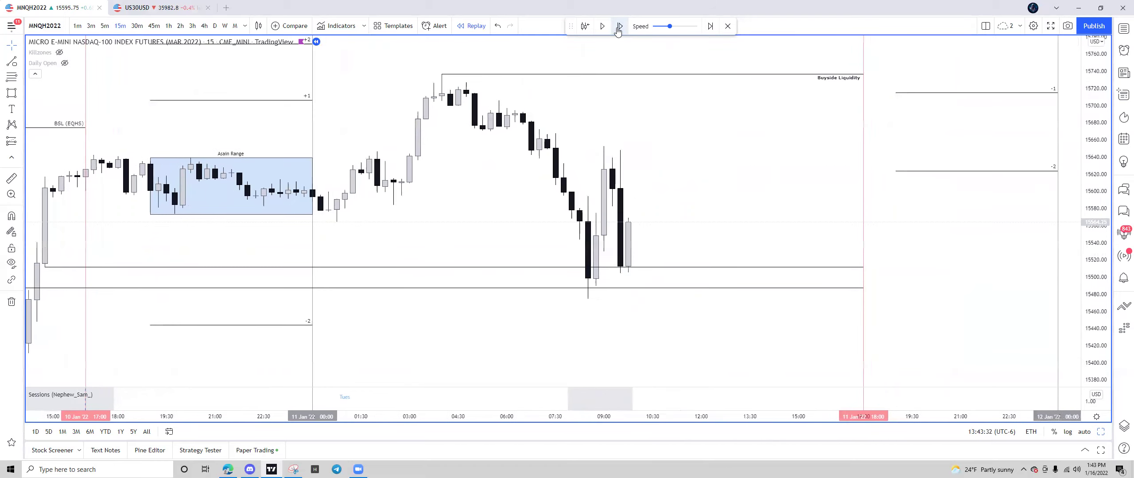
pyautogui.click(618, 26)
pyautogui.click(619, 27)
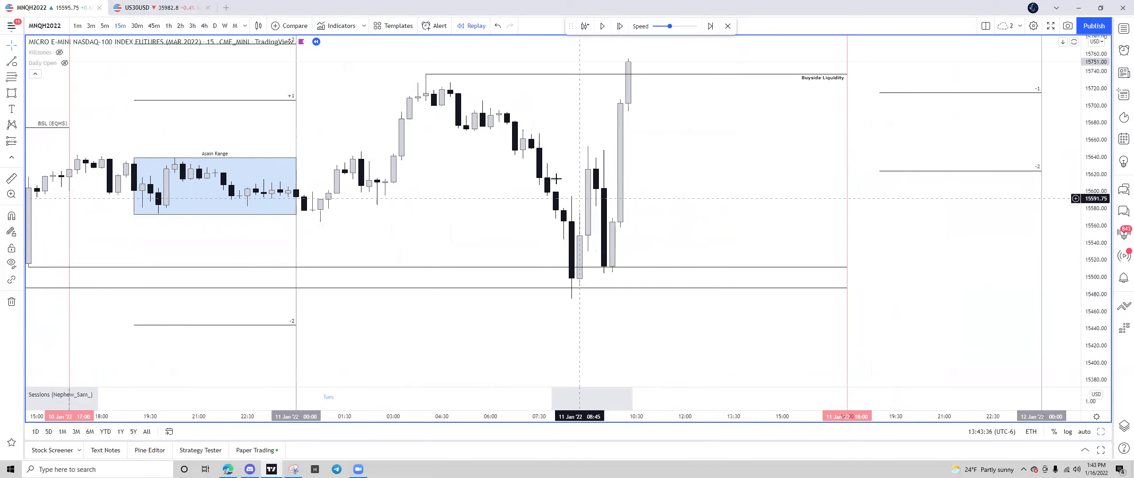
pyautogui.click(105, 26)
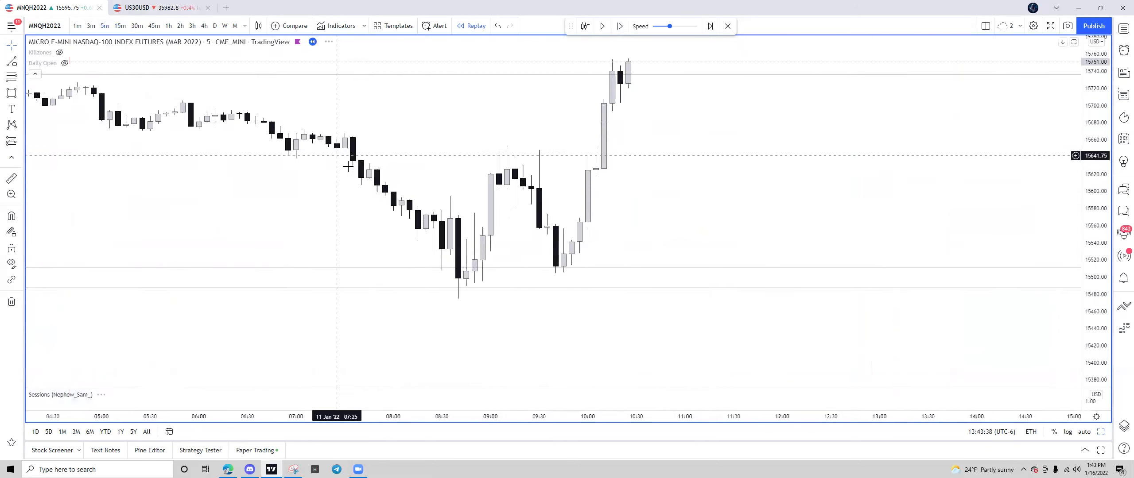
# Step: Draw a Fibonacci retracement from the swing high, then delete it
pyautogui.moveTo(1097, 304); pyautogui.dragTo(1097, 250)
pyautogui.scroll(3, 738, 215)
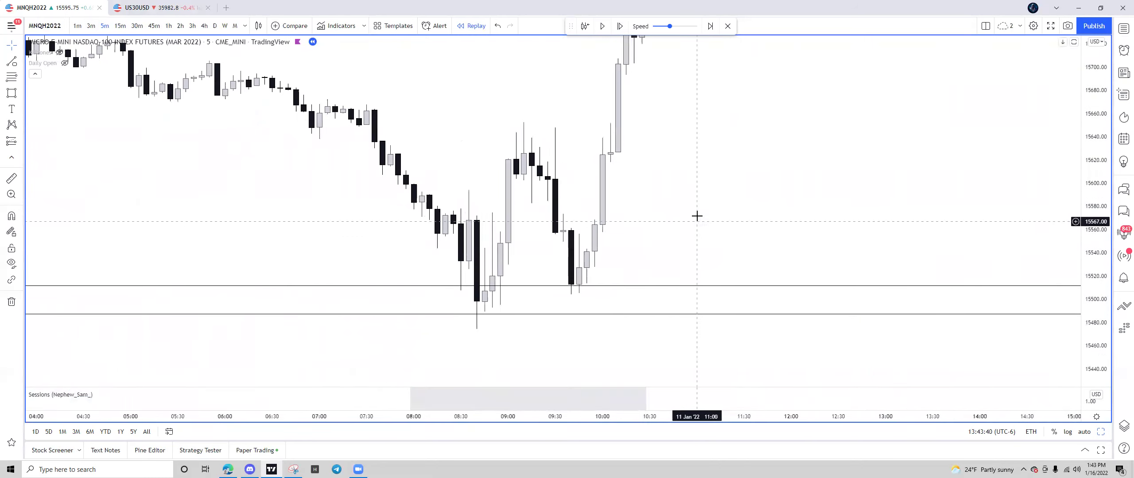
pyautogui.moveTo(694, 216); pyautogui.dragTo(680, 201)
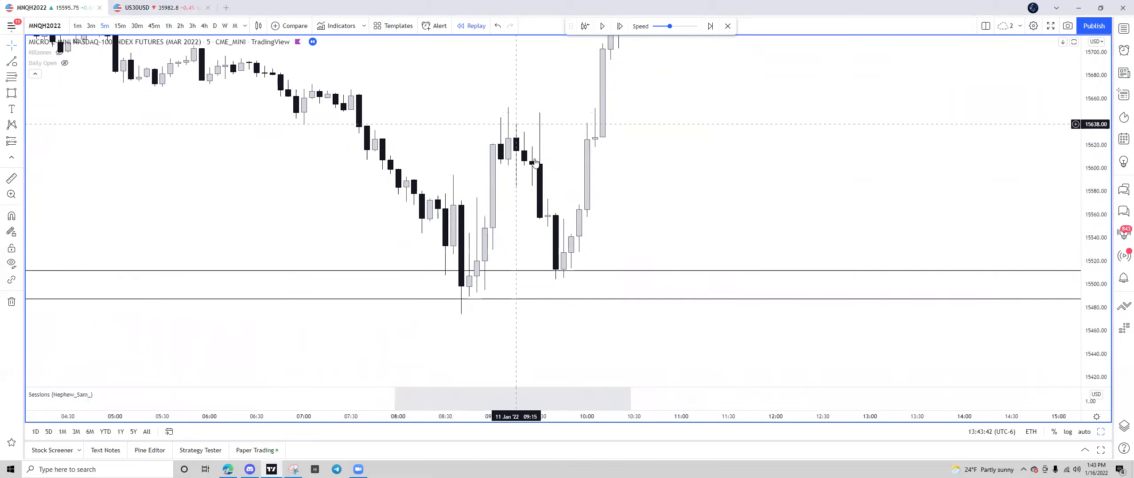
pyautogui.click(9, 77)
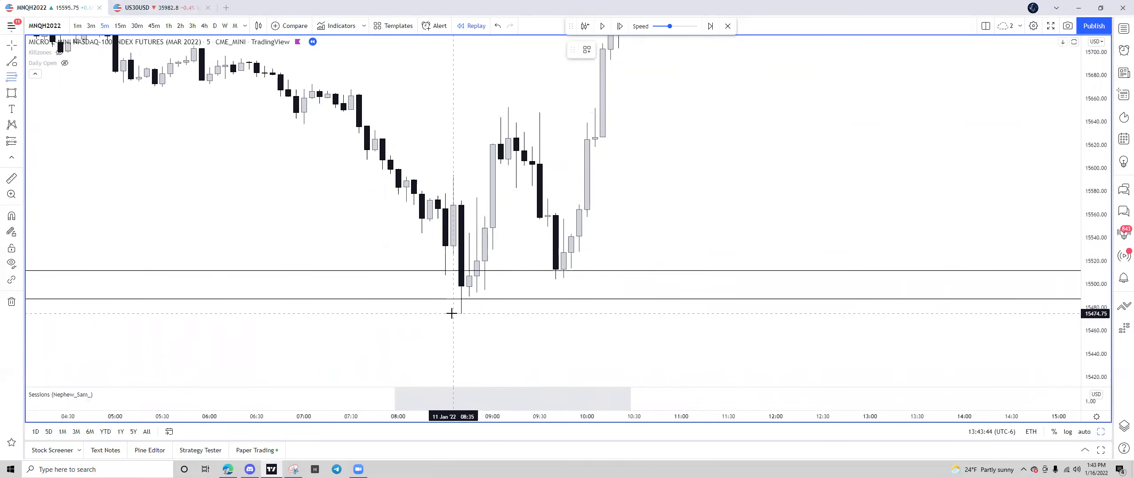
pyautogui.click(524, 107)
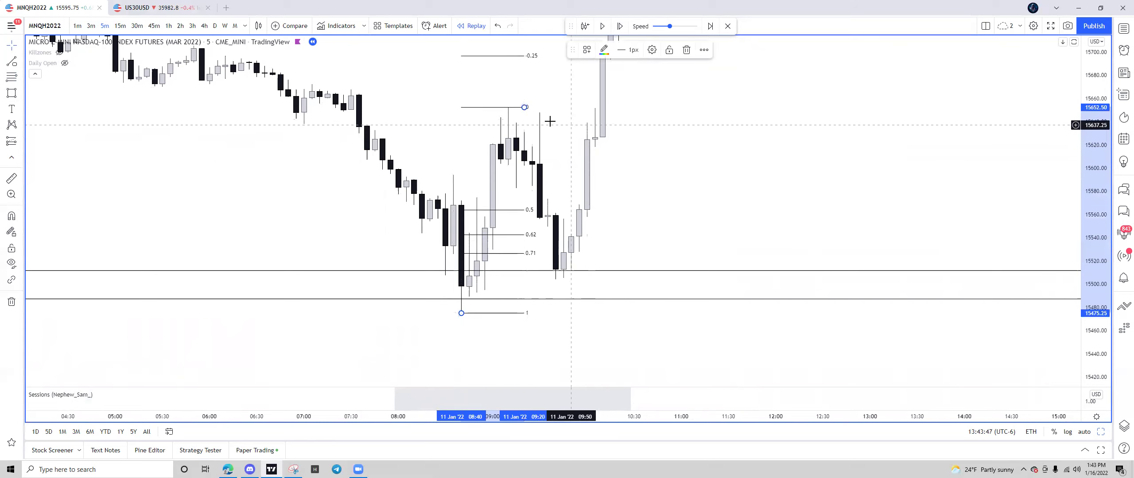
pyautogui.click(523, 258)
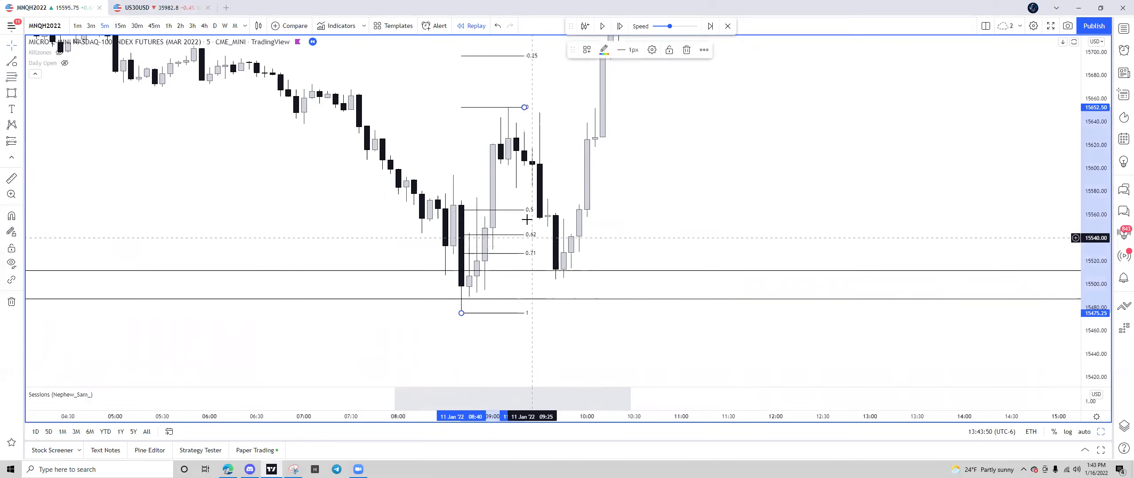
pyautogui.click(686, 50)
pyautogui.scroll(1, 642, 122)
pyautogui.moveTo(595, 152); pyautogui.dragTo(604, 149)
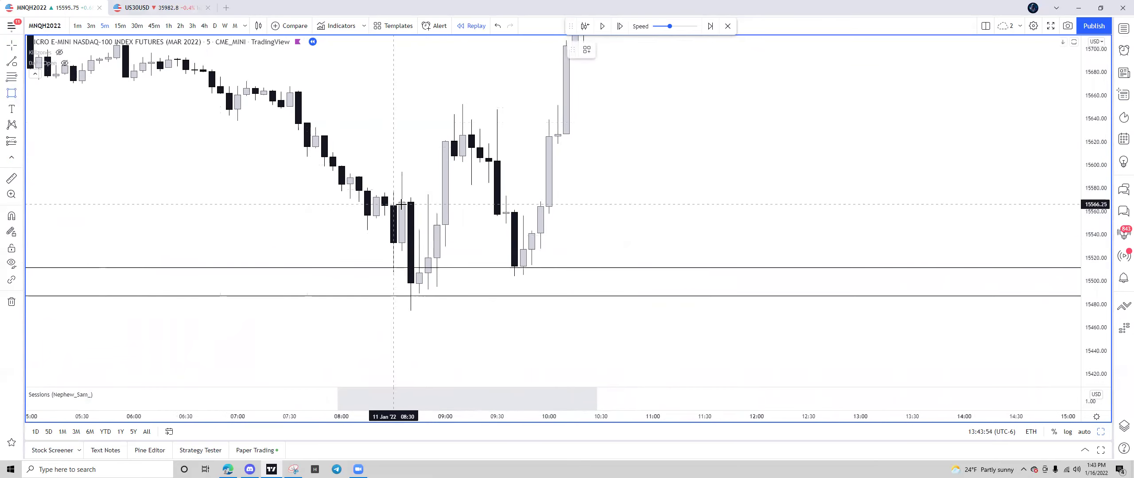
# Step: Draw a grey box from the 08:40 candle onward and send it behind the candles
pyautogui.moveTo(409, 201); pyautogui.dragTo(678, 312)
pyautogui.click(620, 50)
pyautogui.click(641, 69)
pyautogui.click(738, 50)
pyautogui.moveTo(780, 72)
pyautogui.click(815, 86)
pyautogui.click(797, 115)
pyautogui.scroll(-1, 742, 173)
pyautogui.scroll(-1, 729, 181)
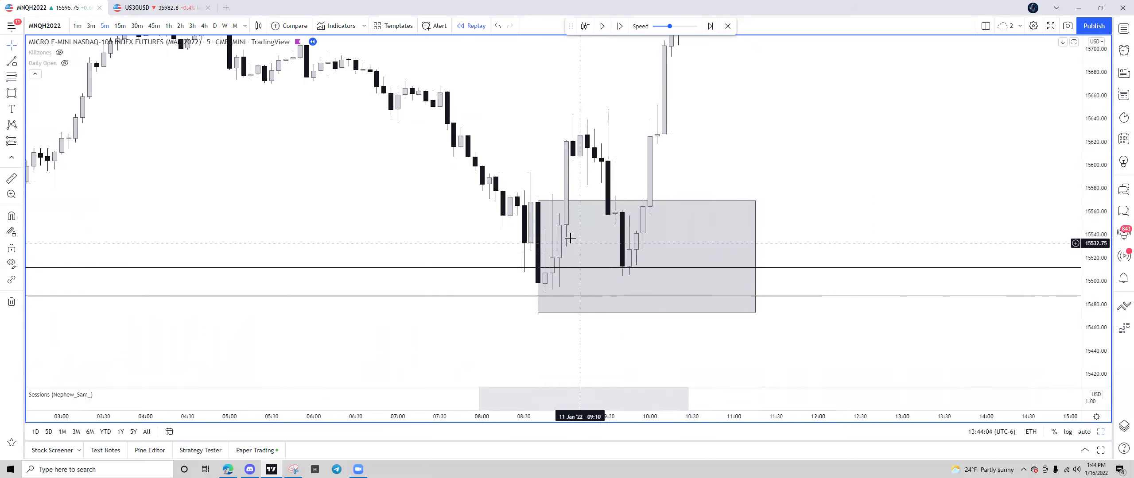
# Step: Draw a Fib from the box's corner to the rally high, delete it, then remove the grey box
pyautogui.click(12, 77)
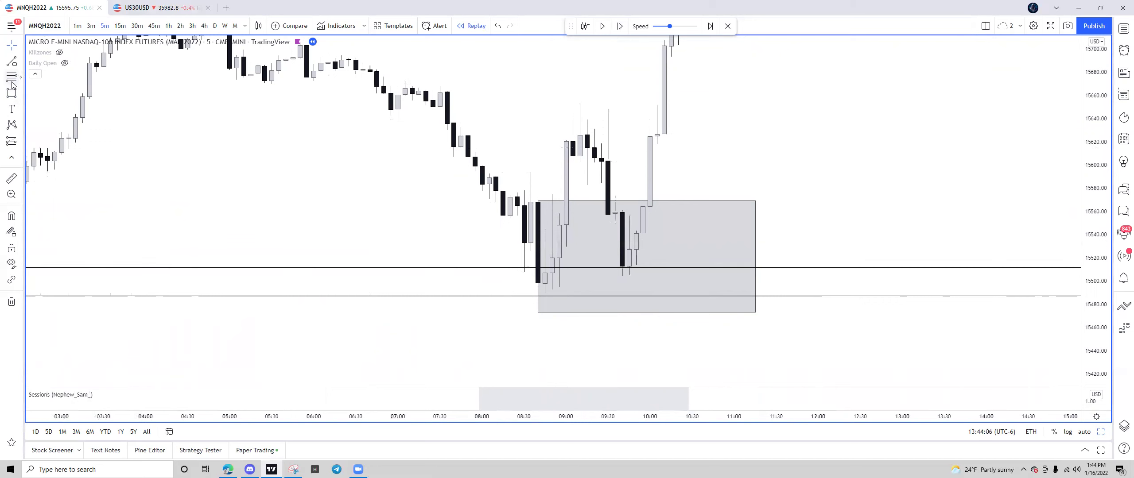
pyautogui.click(541, 312)
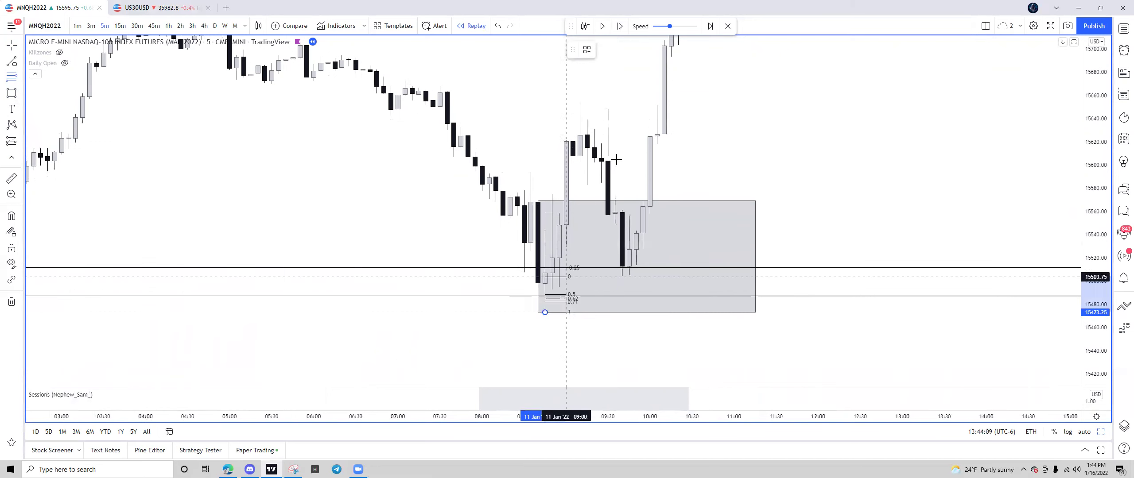
pyautogui.click(619, 103)
pyautogui.press('Delete')
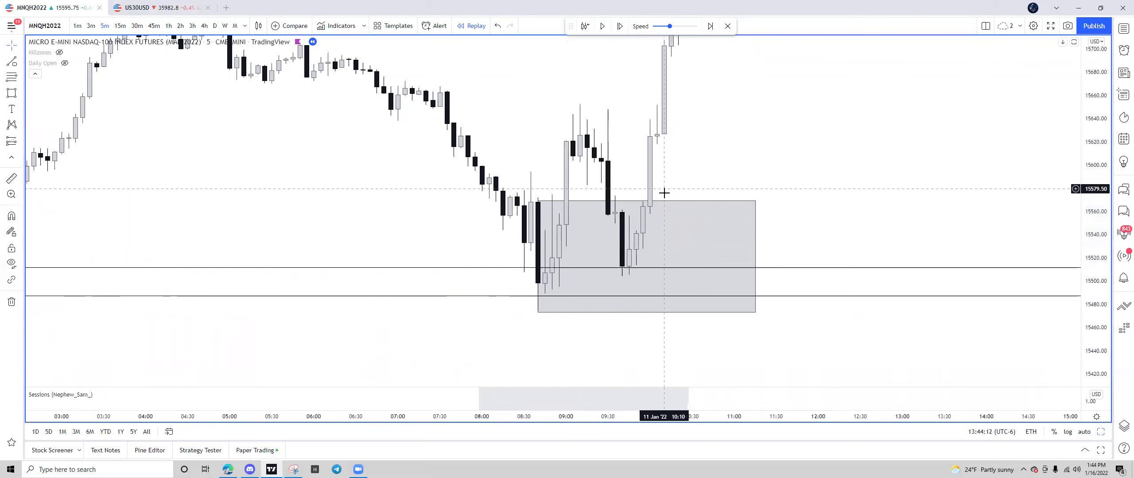
pyautogui.click(750, 202)
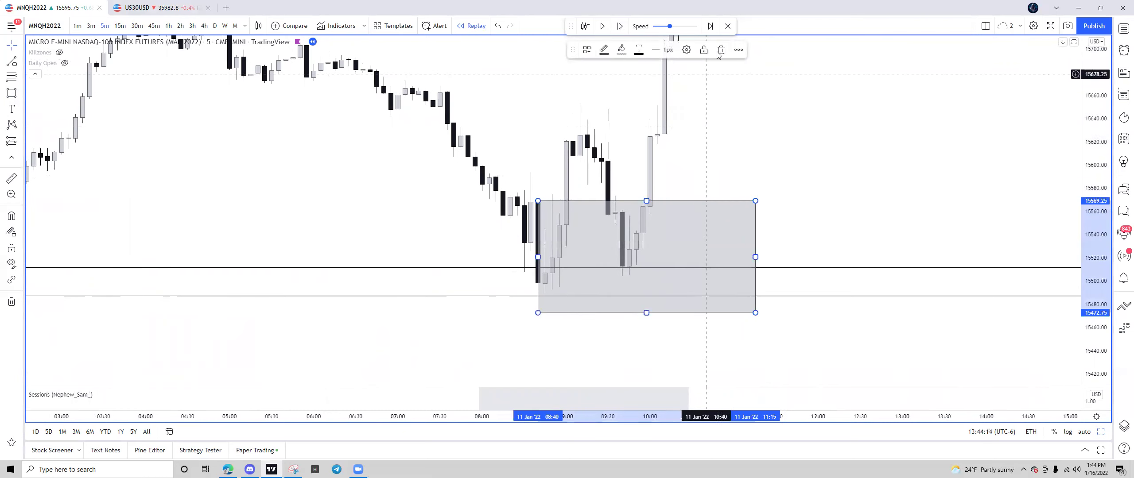
pyautogui.press('Delete')
pyautogui.scroll(-5, 842, 109)
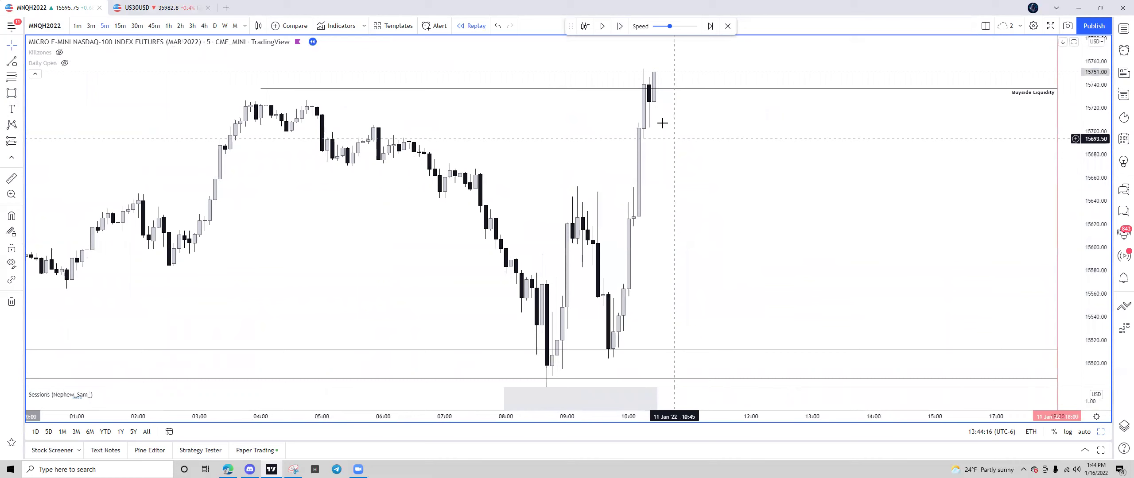
# Step: Switch to 1h bars and step the replay forward eight bars
pyautogui.click(167, 26)
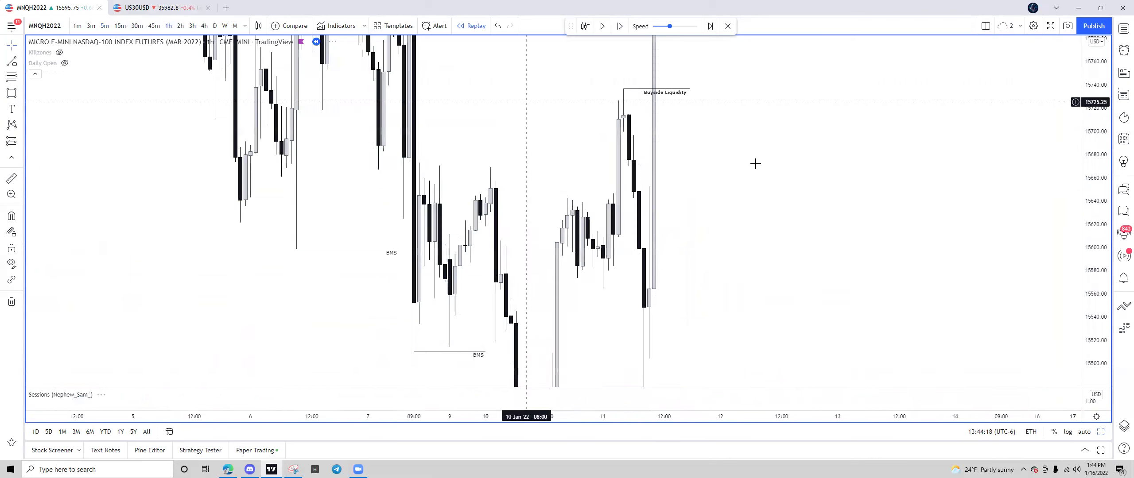
pyautogui.click(620, 26)
pyautogui.click(620, 26)
pyautogui.click(620, 26)
pyautogui.click(620, 26)
pyautogui.click(619, 26)
pyautogui.click(619, 26)
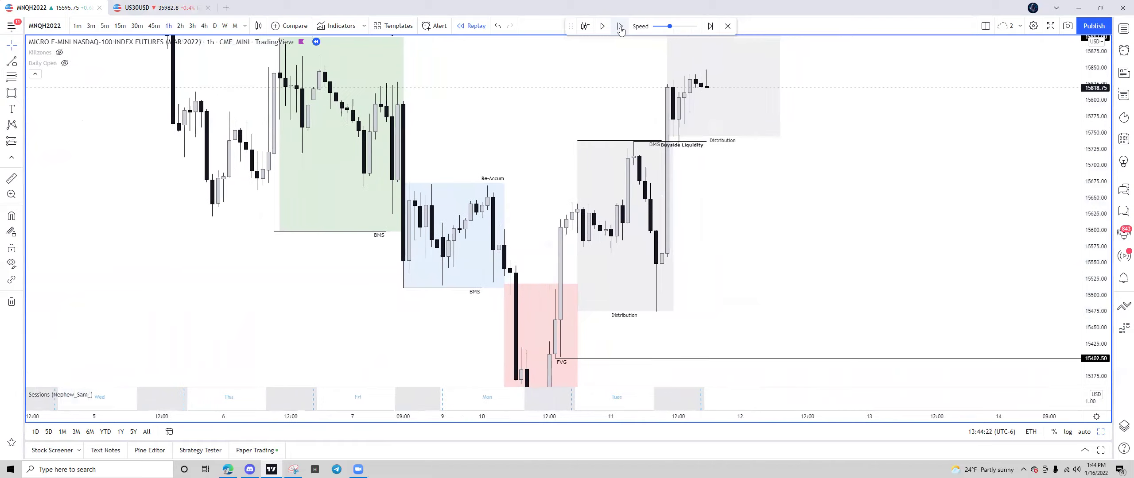
pyautogui.click(619, 27)
pyautogui.click(620, 26)
pyautogui.click(619, 26)
pyautogui.click(619, 26)
pyautogui.click(620, 26)
pyautogui.click(619, 26)
pyautogui.click(619, 28)
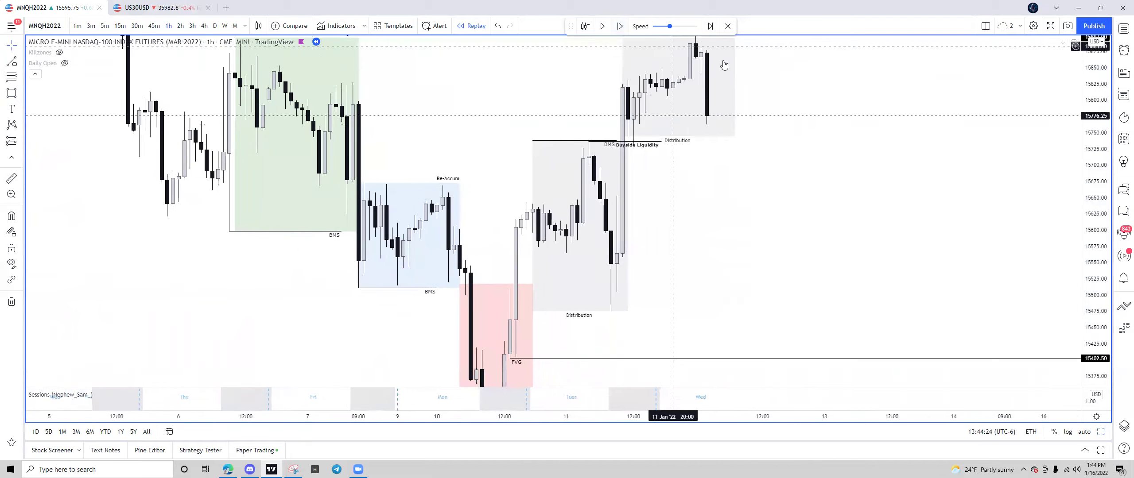
pyautogui.moveTo(814, 106); pyautogui.dragTo(798, 140)
# Step: Review the latest bars and the next Asian Range on the 30-minute chart
pyautogui.click(137, 26)
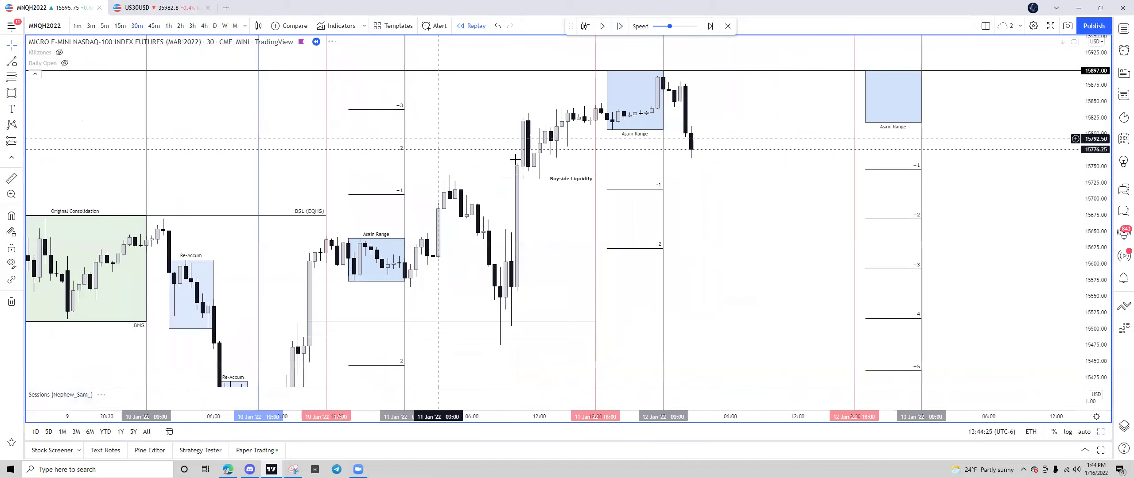
pyautogui.moveTo(733, 173); pyautogui.dragTo(729, 116)
pyautogui.scroll(2, 724, 146)
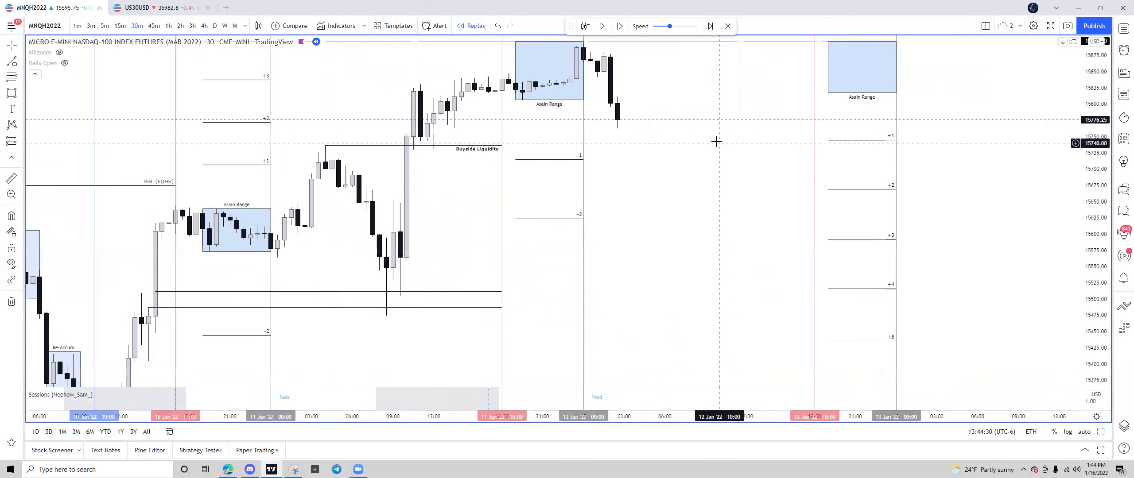
pyautogui.moveTo(685, 141); pyautogui.dragTo(714, 159)
pyautogui.moveTo(384, 109); pyautogui.dragTo(573, 117)
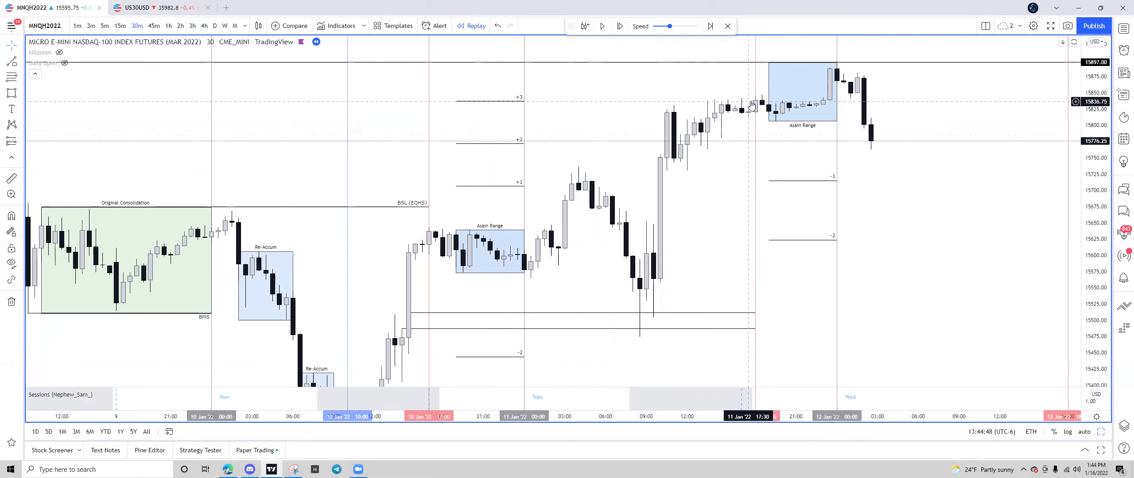
pyautogui.moveTo(578, 109); pyautogui.dragTo(478, 81)
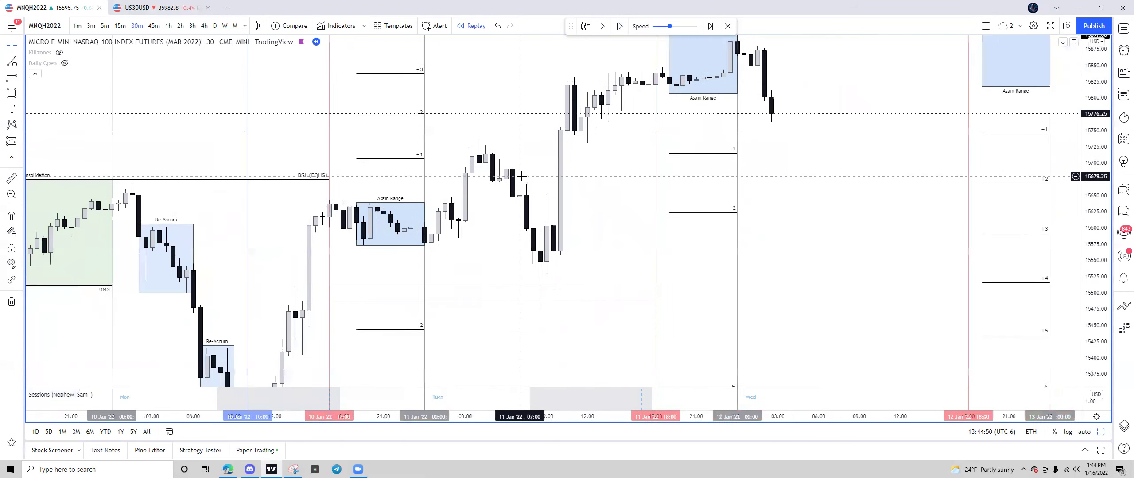
pyautogui.hscroll(4, 518, 170)
pyautogui.scroll(2, 518, 170)
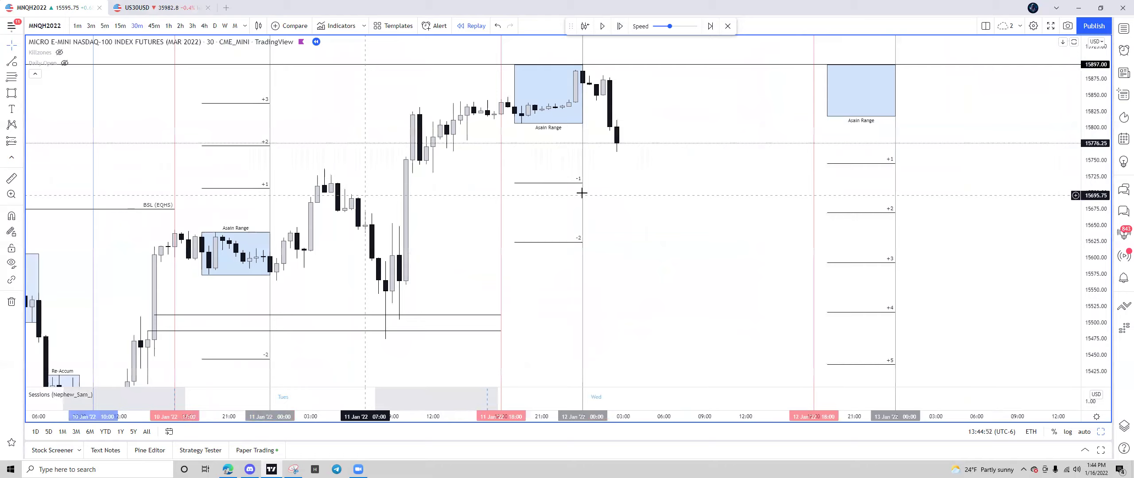
pyautogui.scroll(-1, 652, 216)
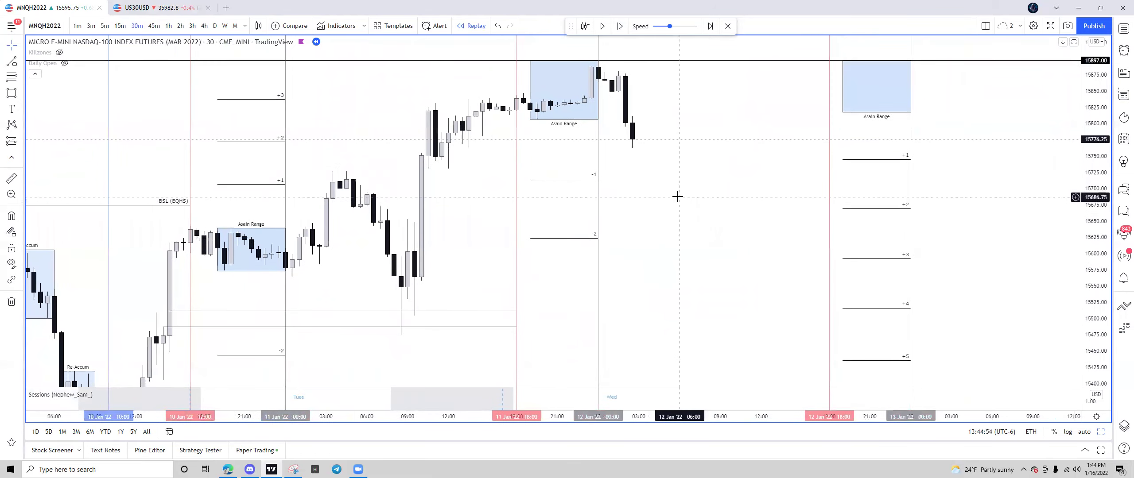
pyautogui.hscroll(1, 676, 194)
pyautogui.scroll(1, 676, 195)
pyautogui.scroll(3, 633, 225)
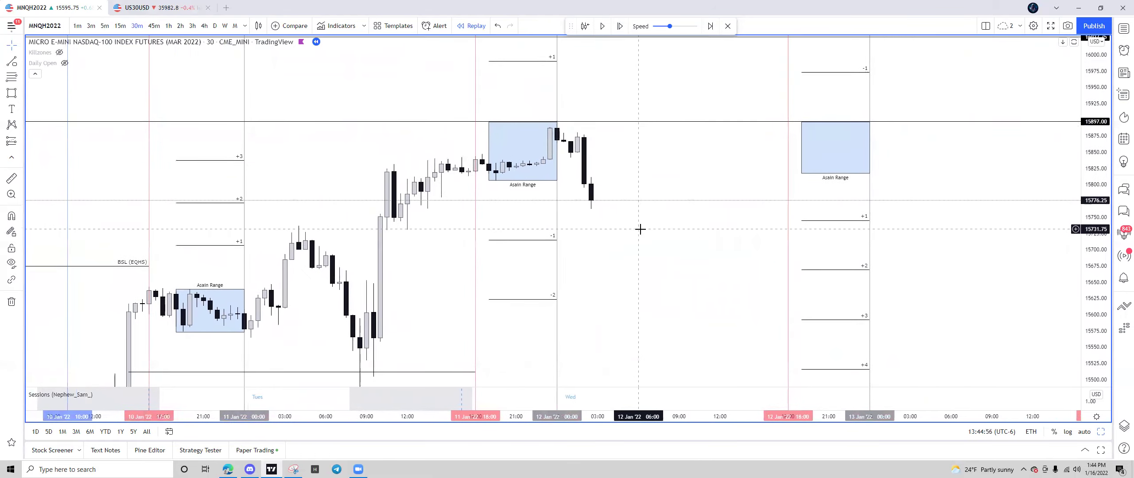
pyautogui.scroll(-2, 650, 276)
pyautogui.hscroll(-1, 650, 276)
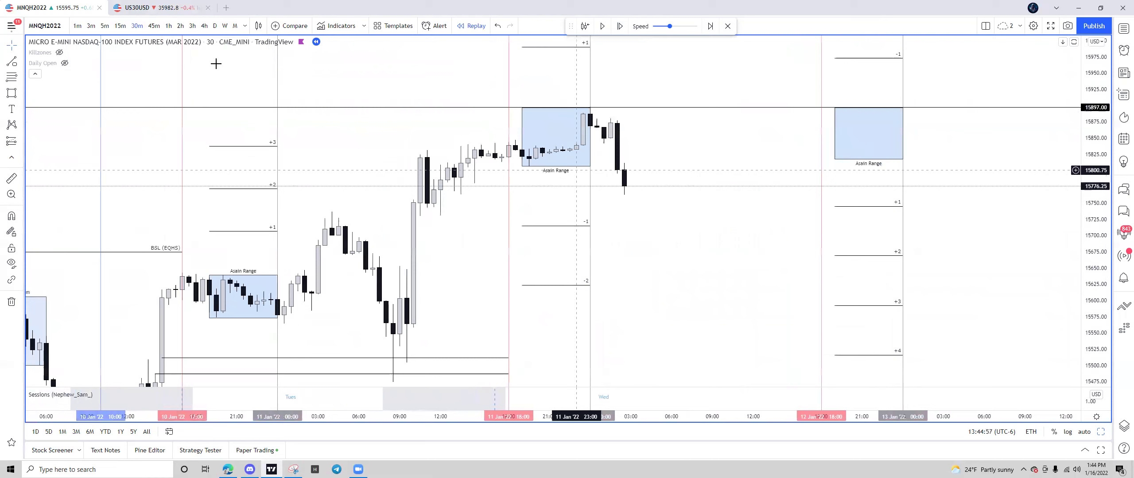
# Step: Recheck the move on 1h, then switch to daily bars and pan to recent candles
pyautogui.click(168, 26)
pyautogui.scroll(-2, 863, 239)
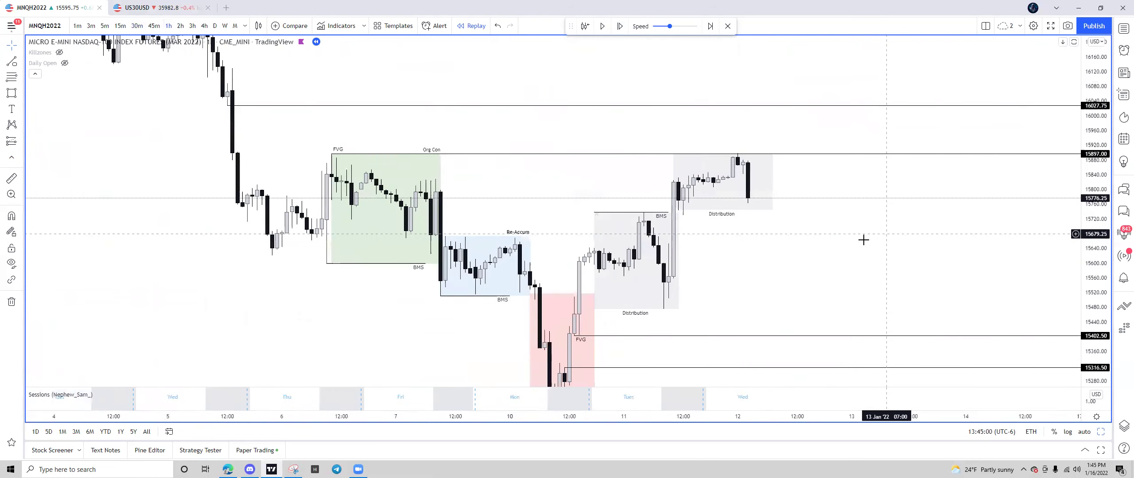
pyautogui.hscroll(1, 863, 240)
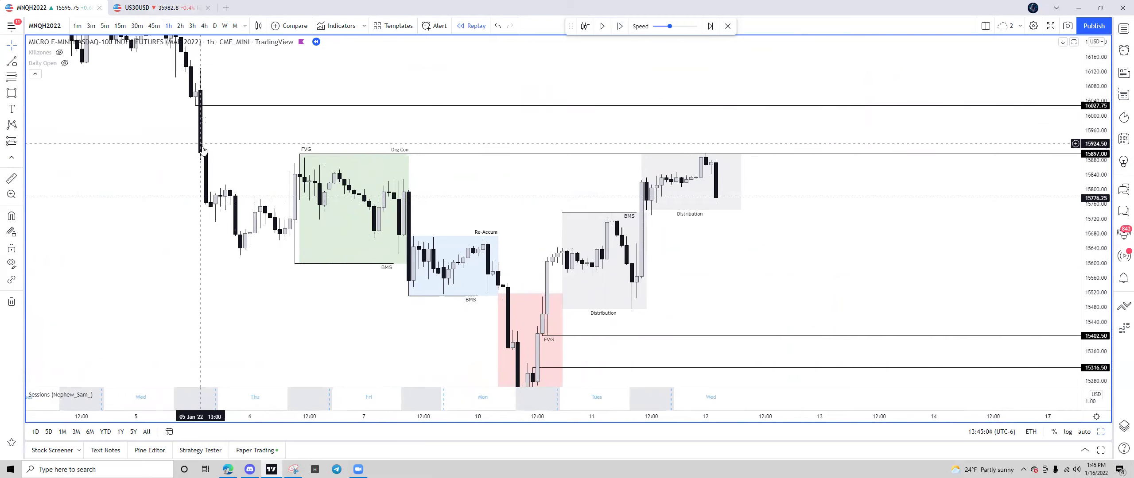
pyautogui.click(214, 26)
pyautogui.scroll(4, 731, 172)
pyautogui.moveTo(634, 156); pyautogui.dragTo(947, 198)
pyautogui.scroll(8, 892, 187)
pyautogui.scroll(1, 829, 177)
pyautogui.moveTo(750, 164); pyautogui.dragTo(866, 160)
pyautogui.scroll(2, 865, 159)
pyautogui.moveTo(658, 144); pyautogui.dragTo(609, 155)
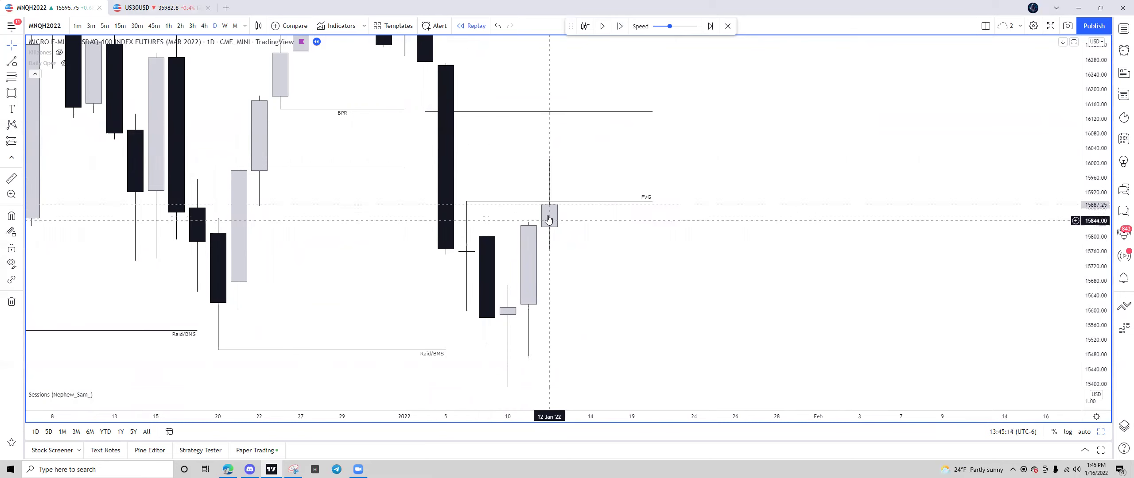
# Step: Start a Fib retracement anchored at the BPR level, then delete it
pyautogui.click(11, 77)
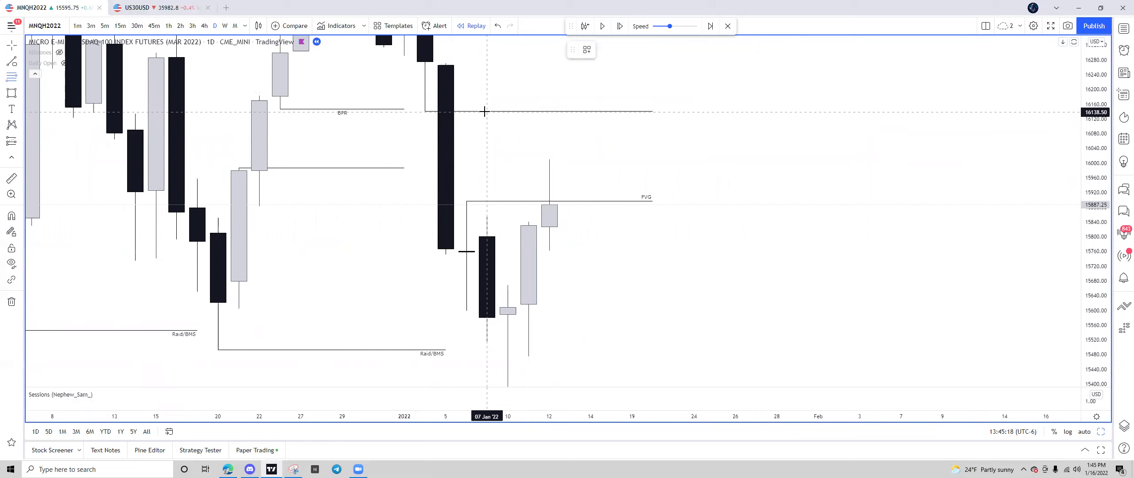
pyautogui.click(484, 112)
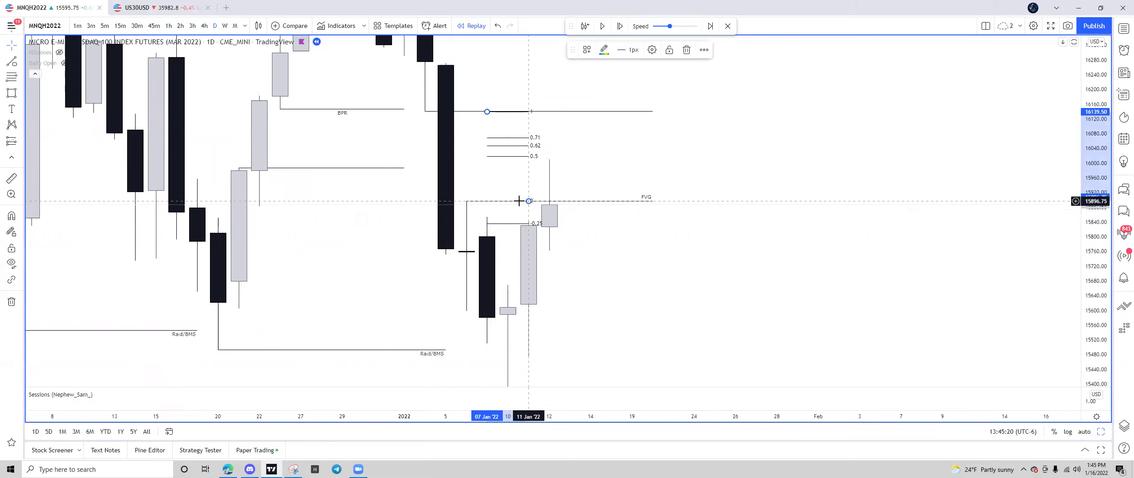
pyautogui.click(687, 49)
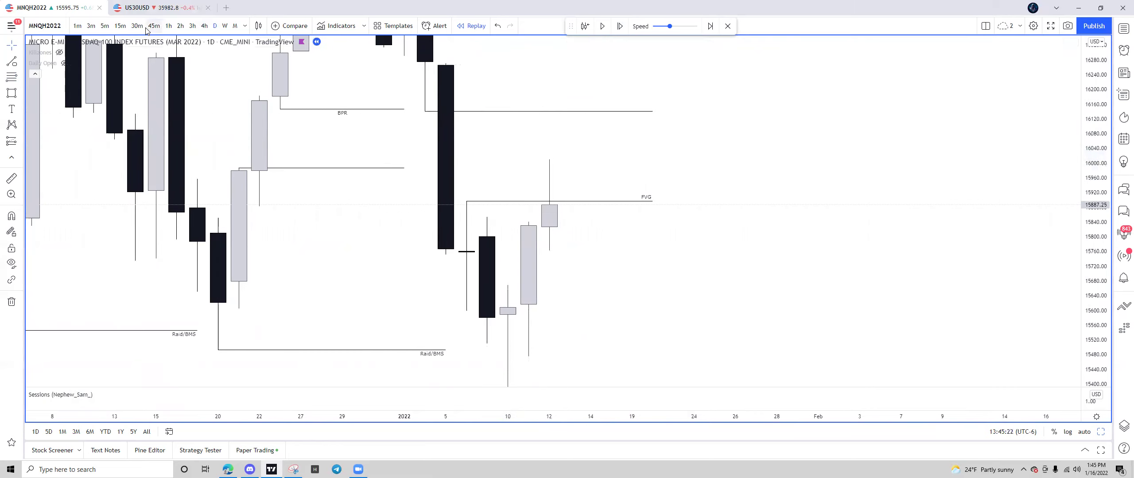
# Step: Switch to 30-minute bars, stretch the price scale and step the replay one bar
pyautogui.click(132, 28)
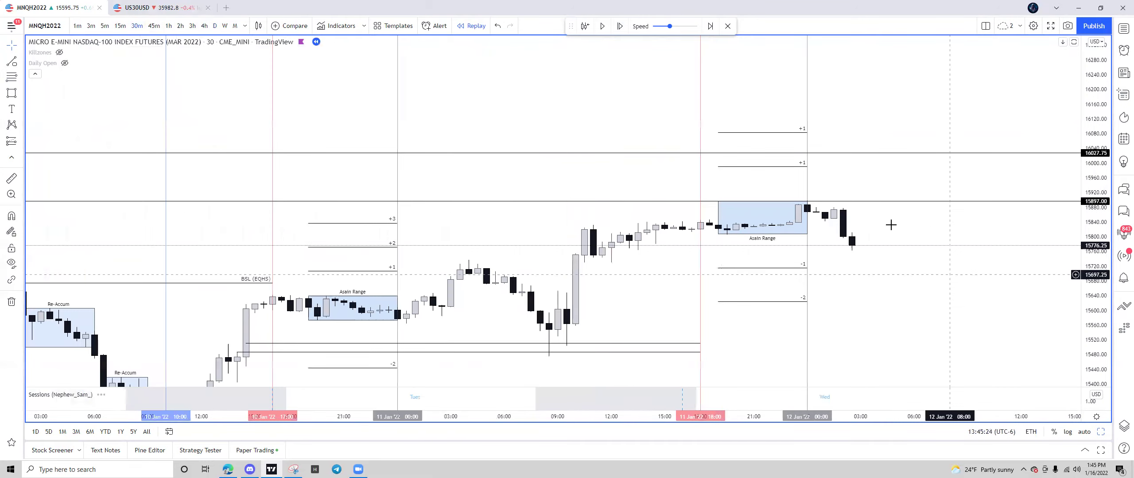
pyautogui.moveTo(1092, 322); pyautogui.dragTo(1089, 250)
pyautogui.scroll(-3, 925, 230)
pyautogui.moveTo(944, 182); pyautogui.dragTo(736, 256)
pyautogui.click(619, 26)
# Step: Step the replay forward seven more 30-minute bars and pan to the new candles
pyautogui.click(620, 26)
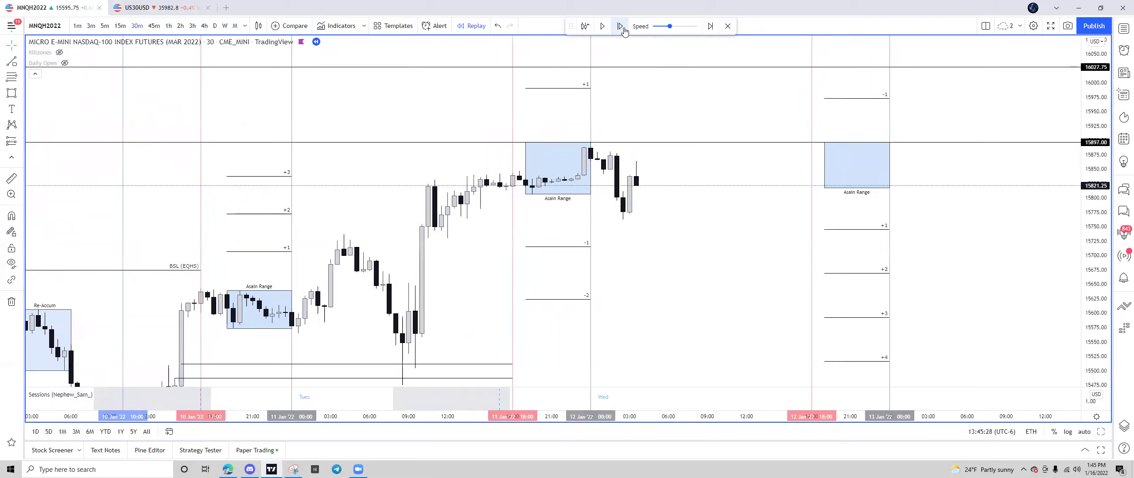
pyautogui.click(620, 27)
pyautogui.click(620, 27)
pyautogui.click(620, 26)
pyautogui.click(620, 26)
pyautogui.click(620, 26)
pyautogui.click(620, 26)
pyautogui.click(620, 26)
pyautogui.click(619, 27)
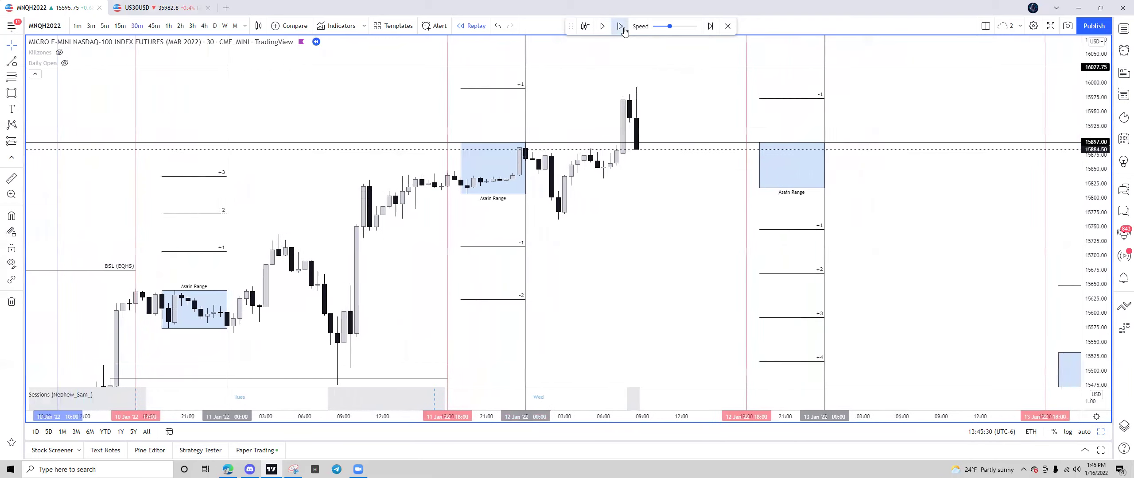
pyautogui.click(620, 26)
pyautogui.click(620, 27)
pyautogui.click(620, 27)
pyautogui.moveTo(658, 109); pyautogui.dragTo(678, 101)
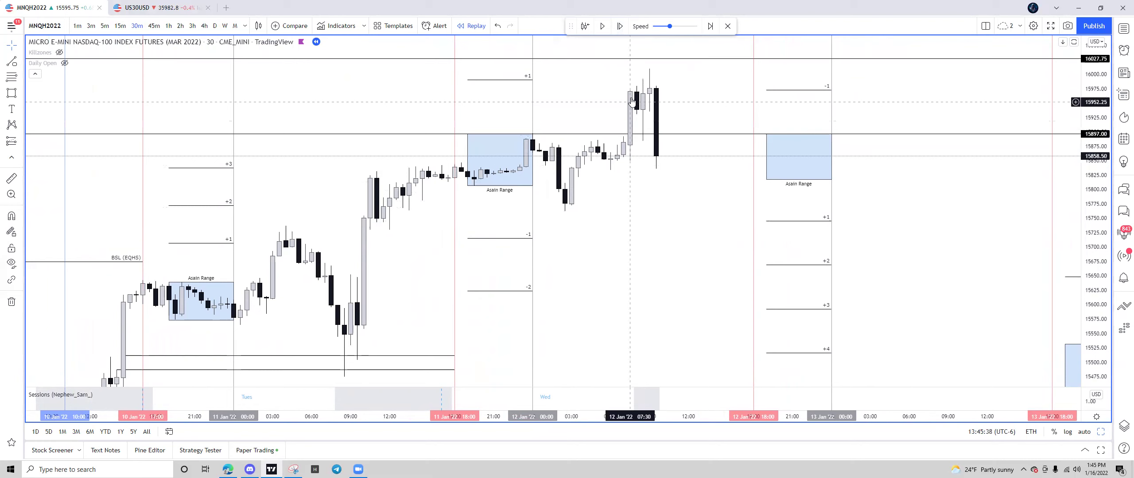
pyautogui.moveTo(598, 96); pyautogui.dragTo(655, 94)
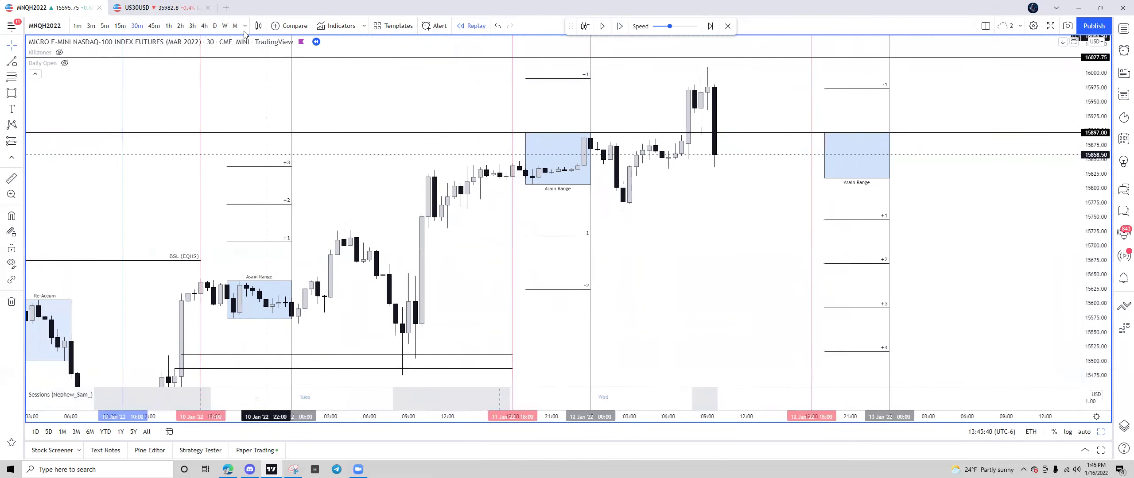
# Step: Review the move on hourly bars, then return to 30-minute bars
pyautogui.click(167, 27)
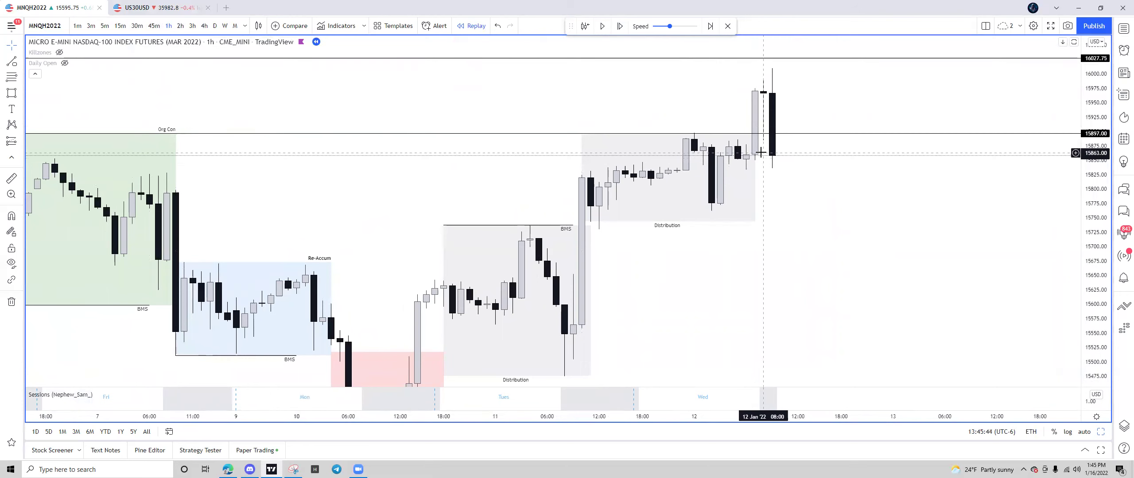
pyautogui.moveTo(556, 104); pyautogui.dragTo(647, 78)
pyautogui.moveTo(1085, 178); pyautogui.dragTo(1085, 246)
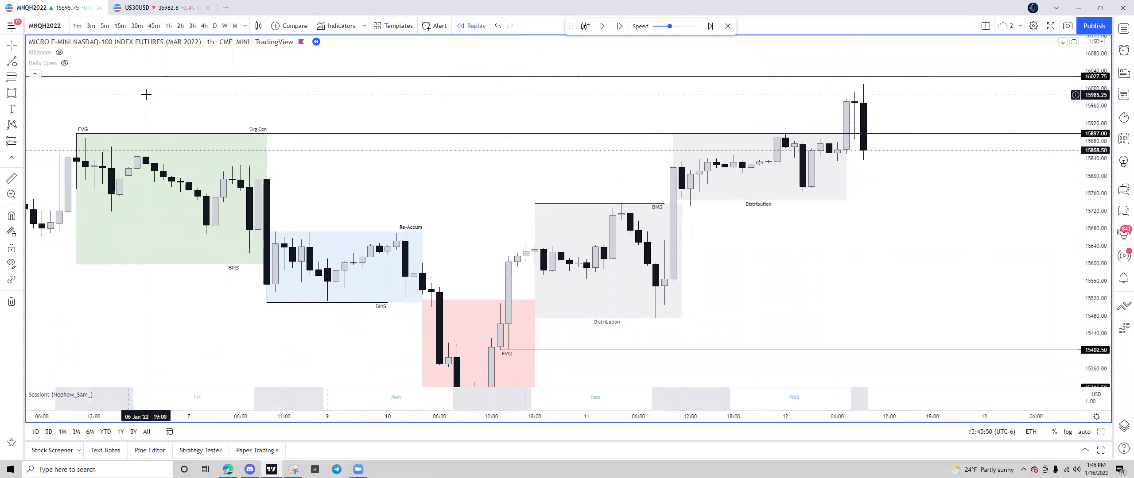
pyautogui.scroll(-2, 147, 93)
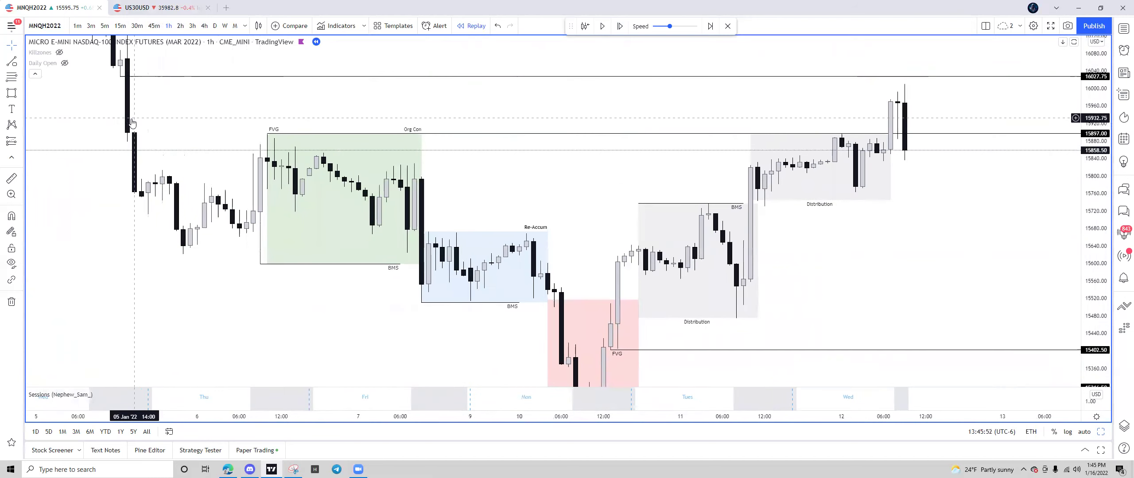
pyautogui.click(136, 26)
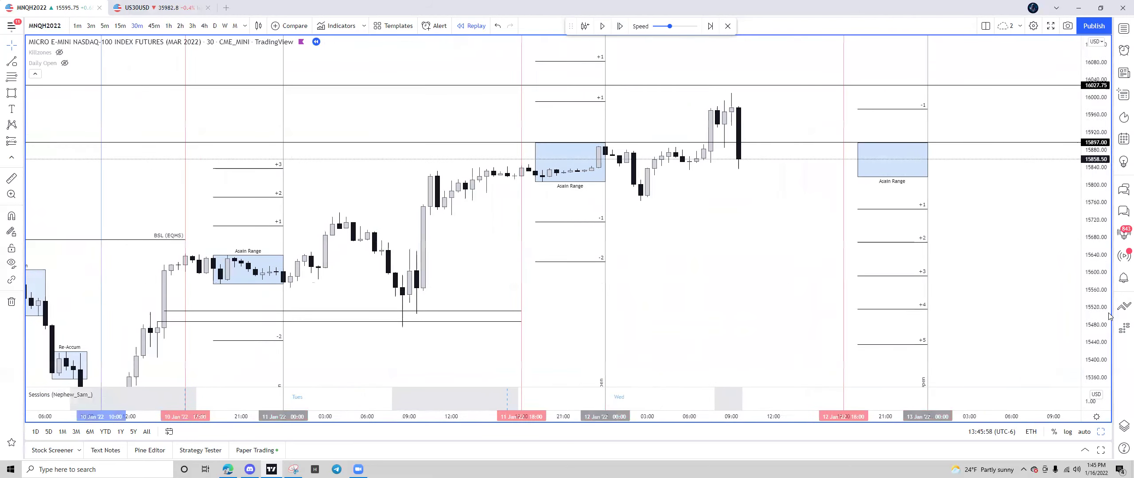
pyautogui.scroll(3, 706, 245)
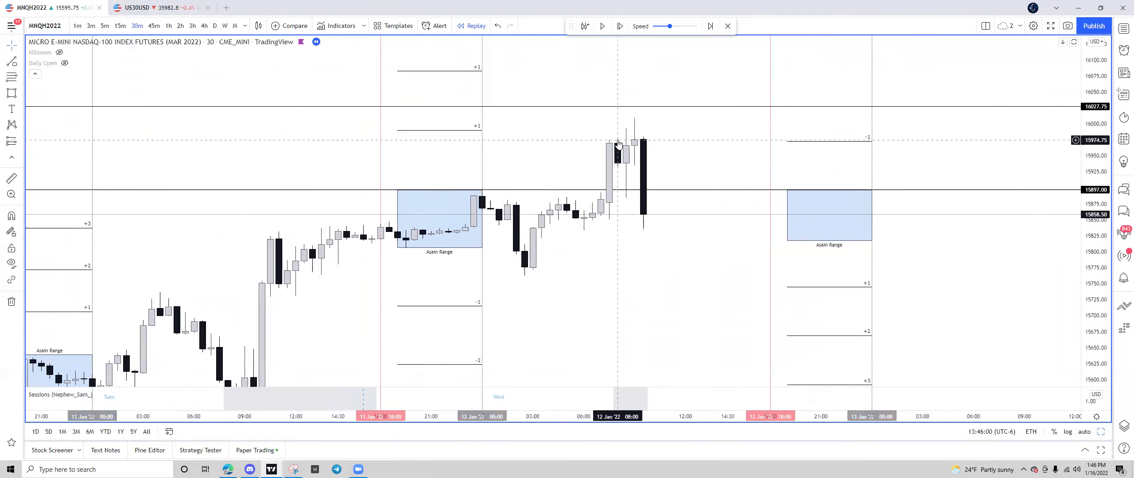
# Step: Inspect the latest bars on 15-minute and 5-minute charts, then switch to hourly
pyautogui.click(120, 26)
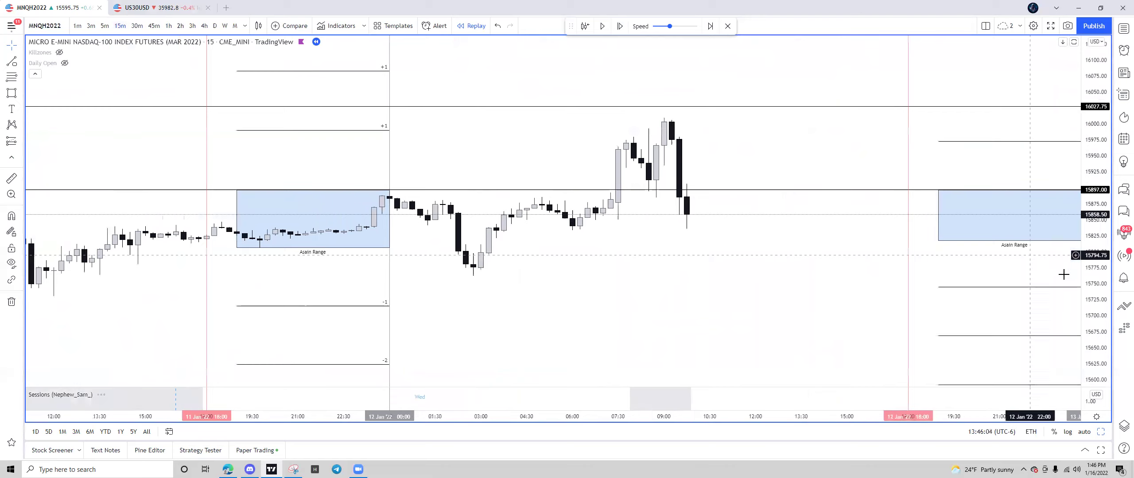
pyautogui.moveTo(873, 185); pyautogui.dragTo(571, 161)
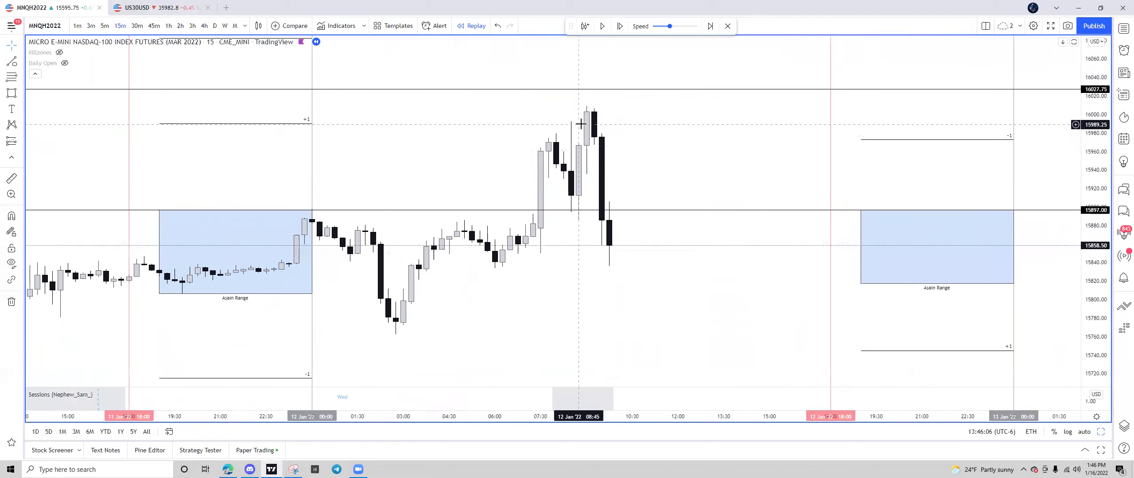
pyautogui.click(105, 25)
pyautogui.scroll(-2, 833, 167)
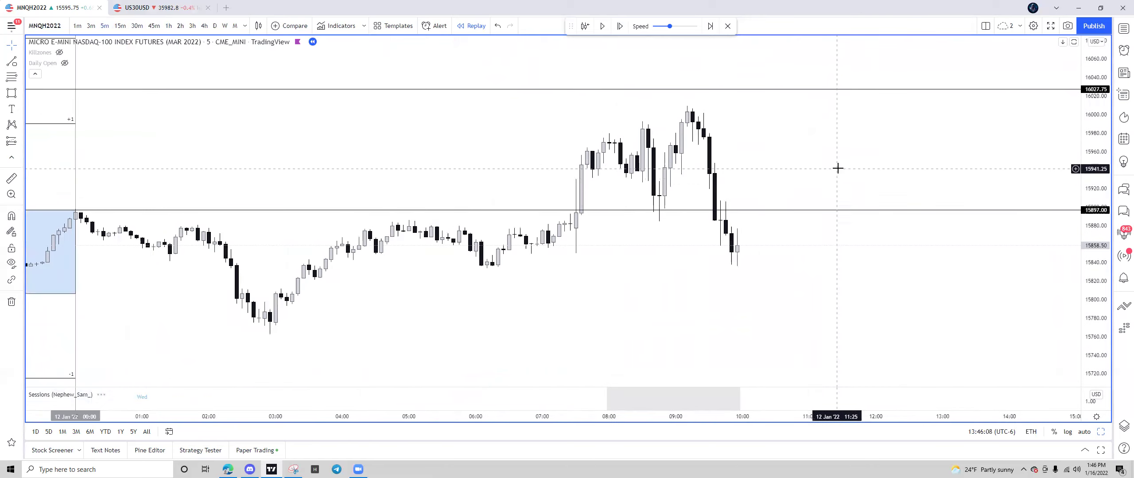
pyautogui.moveTo(832, 168); pyautogui.dragTo(776, 178)
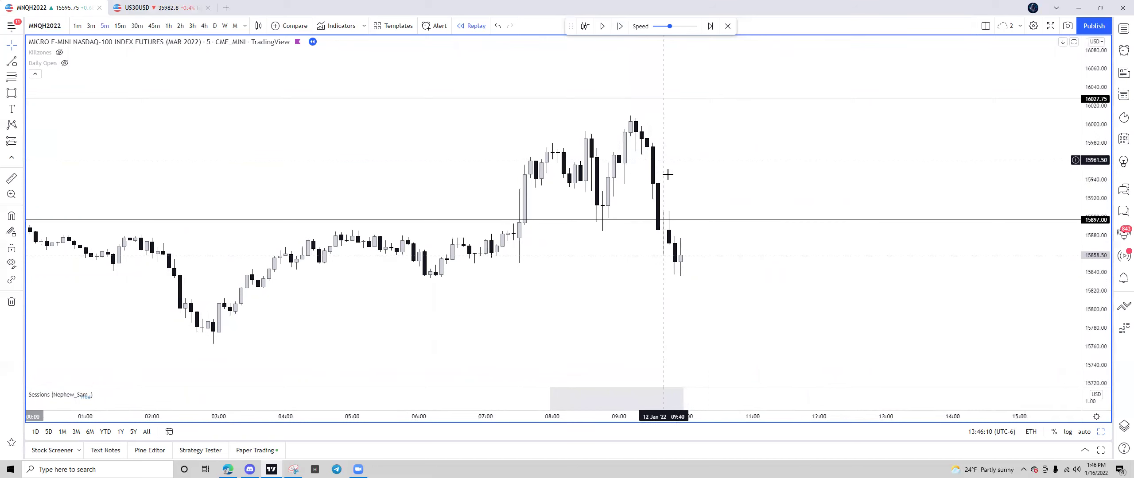
pyautogui.click(168, 26)
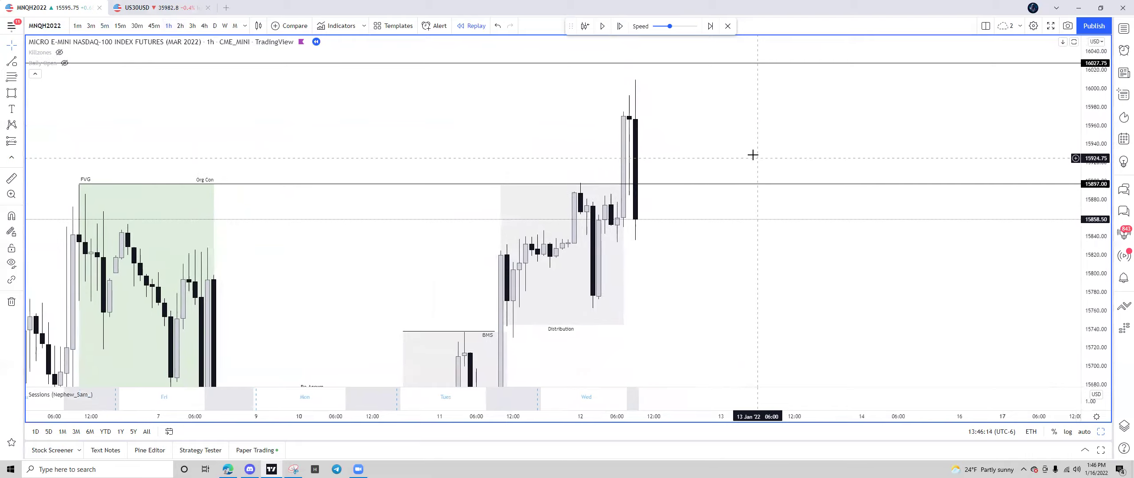
pyautogui.scroll(-5, 872, 327)
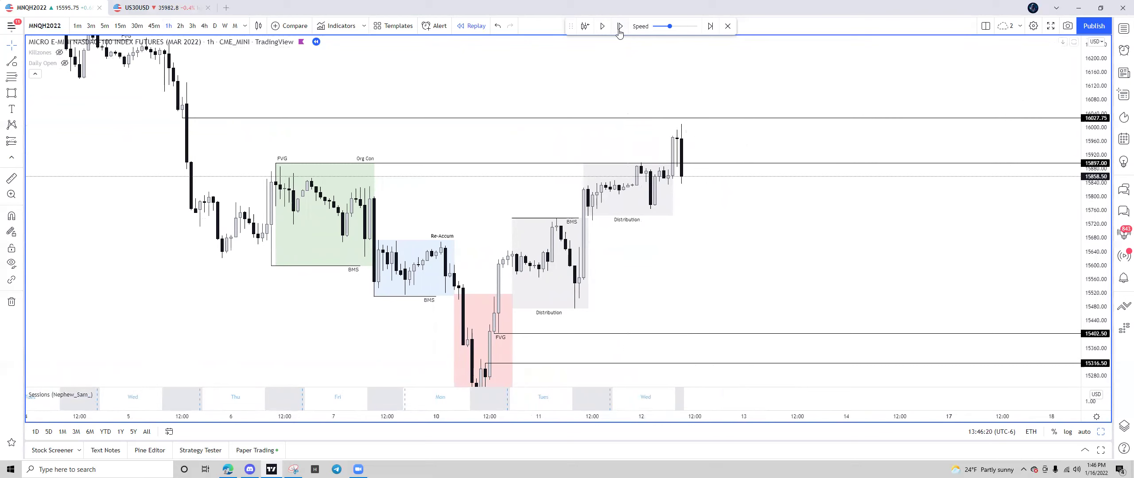
# Step: Switch to 30-minute bars and step the replay forward 23 bars
pyautogui.click(135, 26)
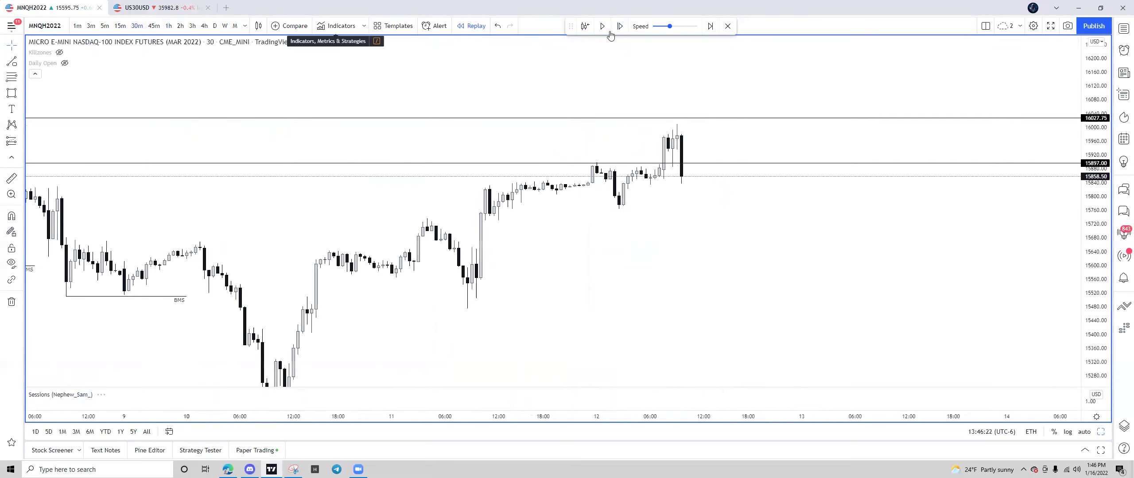
pyautogui.click(620, 26)
pyautogui.click(620, 27)
pyautogui.click(620, 27)
pyautogui.click(620, 26)
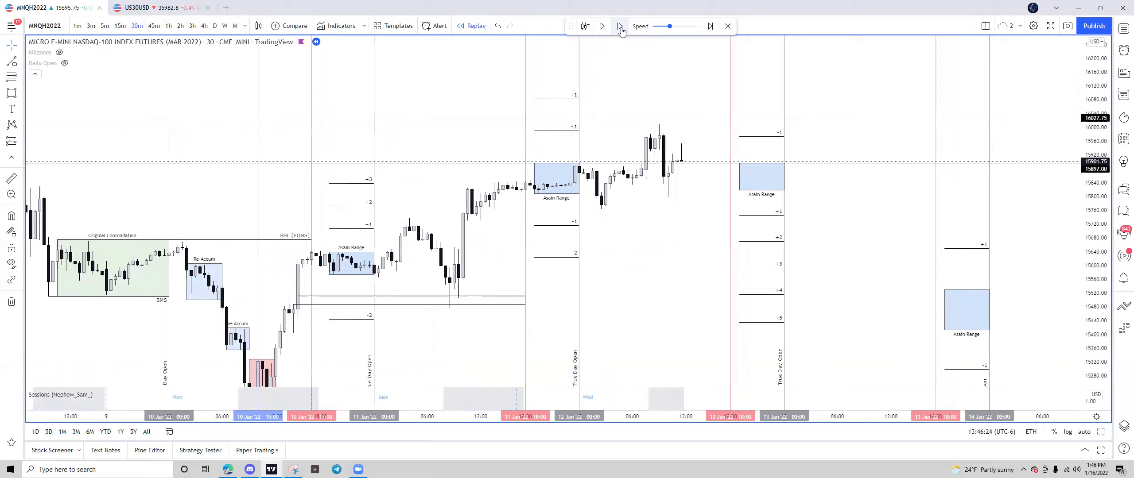
pyautogui.click(620, 27)
pyautogui.click(620, 26)
pyautogui.click(619, 26)
pyautogui.click(620, 27)
pyautogui.click(620, 26)
pyautogui.click(620, 26)
pyautogui.click(620, 27)
pyautogui.click(620, 26)
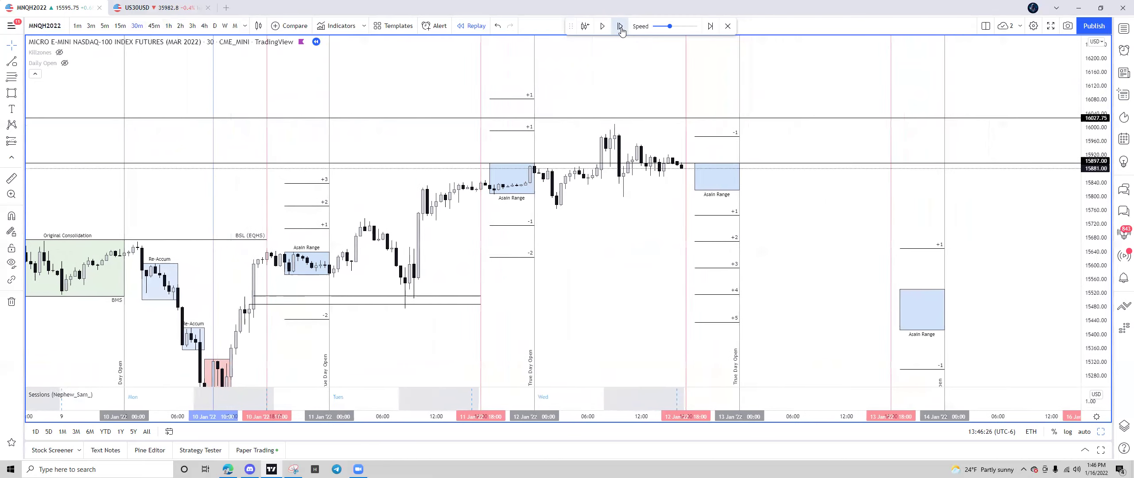
pyautogui.click(619, 26)
pyautogui.click(620, 27)
pyautogui.click(620, 27)
pyautogui.click(620, 26)
pyautogui.click(620, 26)
pyautogui.click(620, 26)
pyautogui.click(620, 26)
pyautogui.click(620, 26)
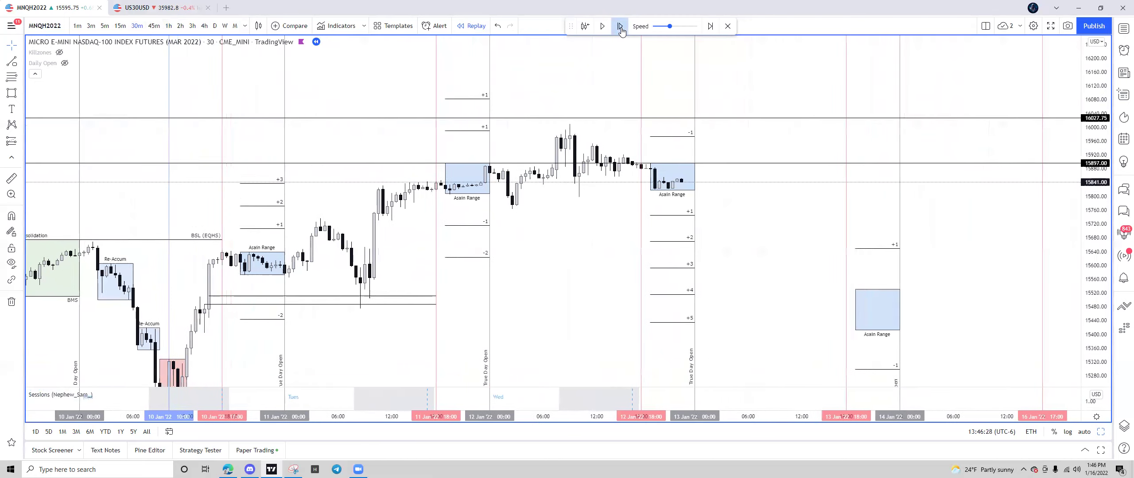
pyautogui.click(620, 27)
pyautogui.click(619, 26)
pyautogui.click(620, 26)
pyautogui.click(619, 26)
pyautogui.click(620, 26)
pyautogui.click(620, 26)
pyautogui.click(620, 27)
pyautogui.click(620, 26)
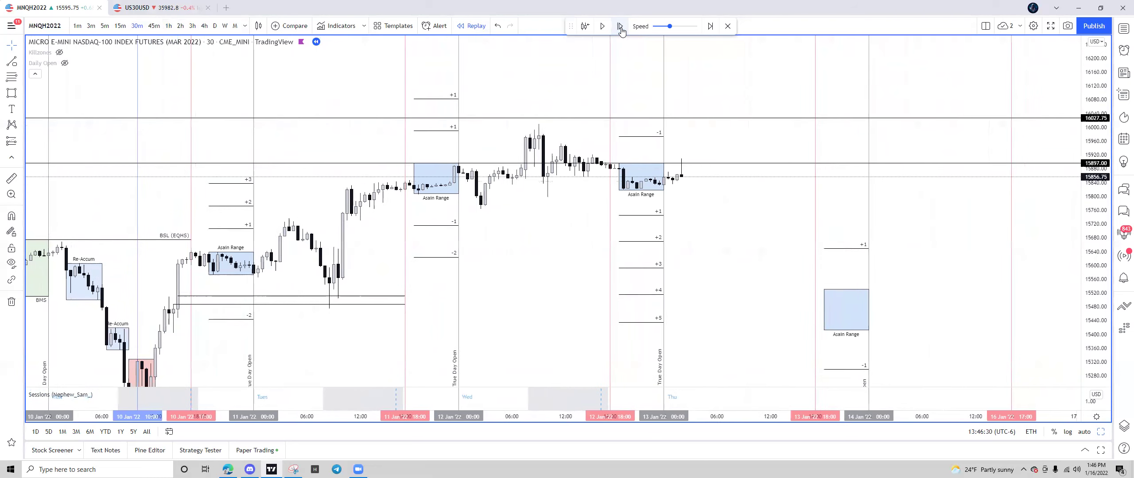
pyautogui.click(620, 26)
pyautogui.click(620, 26)
pyautogui.click(620, 26)
pyautogui.click(620, 27)
pyautogui.click(620, 27)
pyautogui.click(620, 26)
pyautogui.click(619, 27)
pyautogui.click(620, 27)
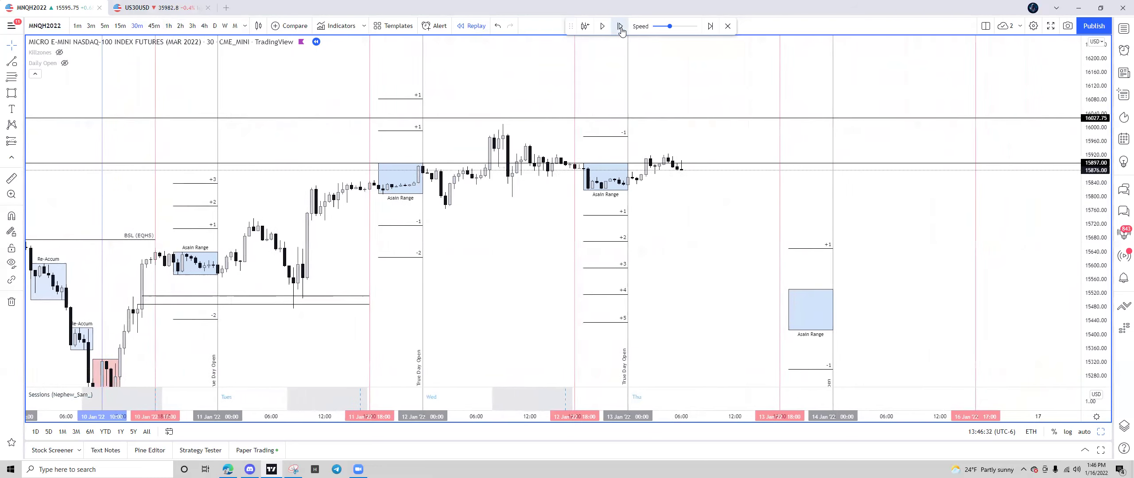
pyautogui.click(620, 27)
pyautogui.click(620, 26)
pyautogui.click(620, 27)
pyautogui.click(620, 27)
pyautogui.click(619, 26)
pyautogui.click(619, 27)
pyautogui.click(620, 27)
pyautogui.click(620, 27)
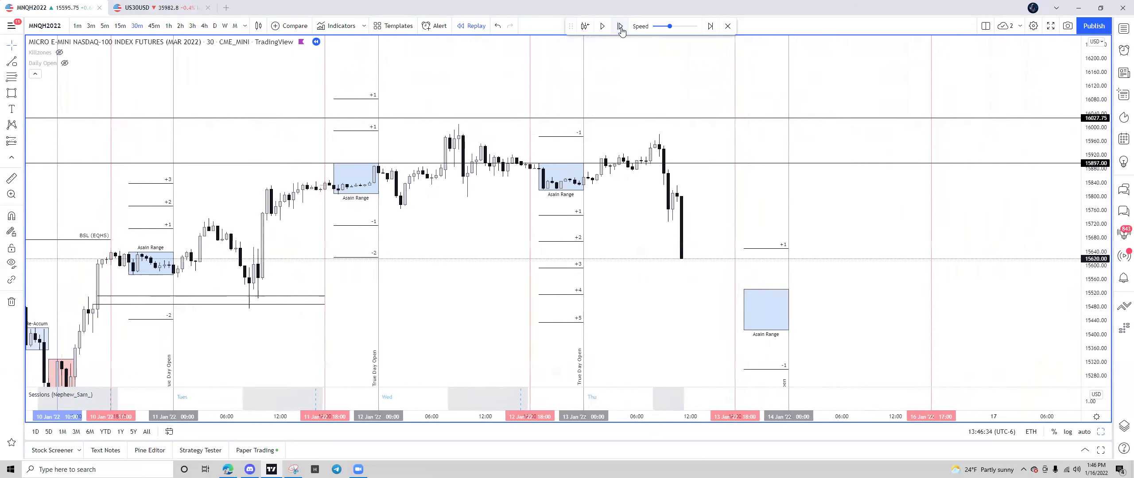
# Step: Move the vertical marker to 13 Jan 13:30 and step the replay seven more bars
pyautogui.moveTo(763, 203); pyautogui.dragTo(826, 187)
pyautogui.moveTo(1088, 259); pyautogui.dragTo(1088, 180)
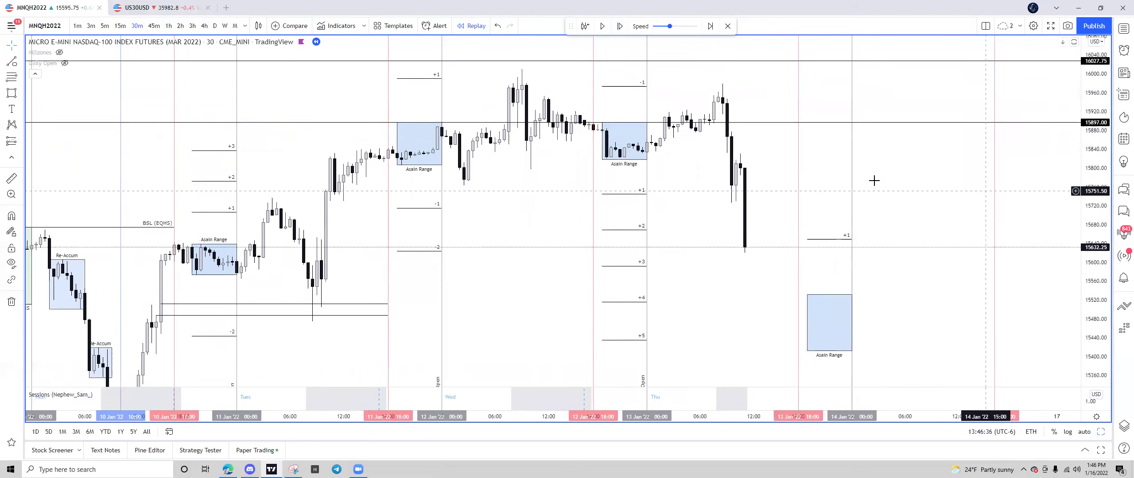
pyautogui.moveTo(798, 181); pyautogui.dragTo(764, 183)
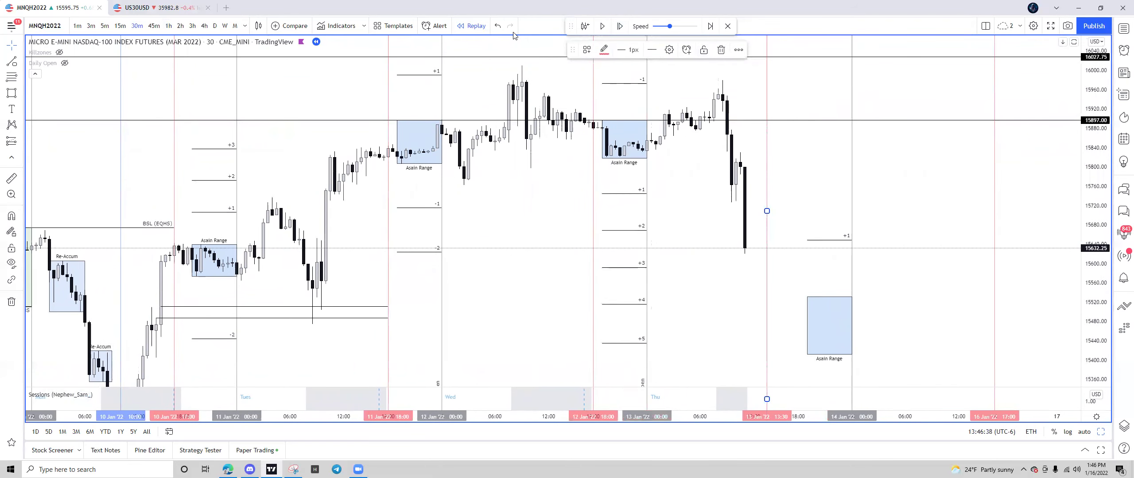
pyautogui.click(619, 26)
pyautogui.click(619, 27)
pyautogui.click(619, 27)
pyautogui.click(619, 26)
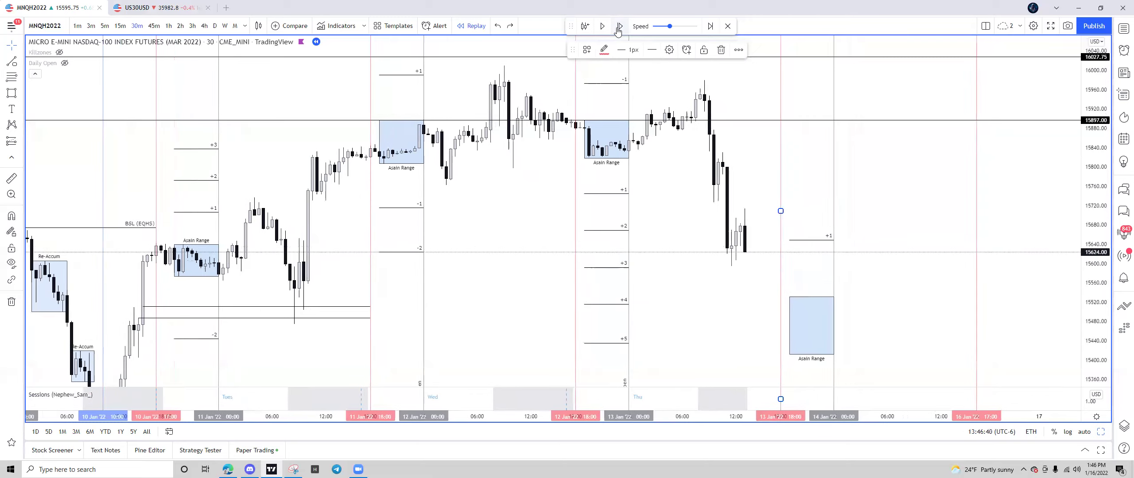
pyautogui.click(620, 26)
pyautogui.click(619, 26)
pyautogui.click(619, 27)
pyautogui.click(619, 27)
pyautogui.click(620, 26)
pyautogui.click(619, 26)
pyautogui.click(619, 27)
pyautogui.click(619, 26)
# Step: Pan and zoom over the 13 Jan selloff down to about 15497.75
pyautogui.moveTo(787, 161); pyautogui.dragTo(845, 149)
pyautogui.scroll(2, 714, 164)
pyautogui.moveTo(713, 164); pyautogui.dragTo(764, 200)
pyautogui.moveTo(1095, 265); pyautogui.dragTo(1096, 254)
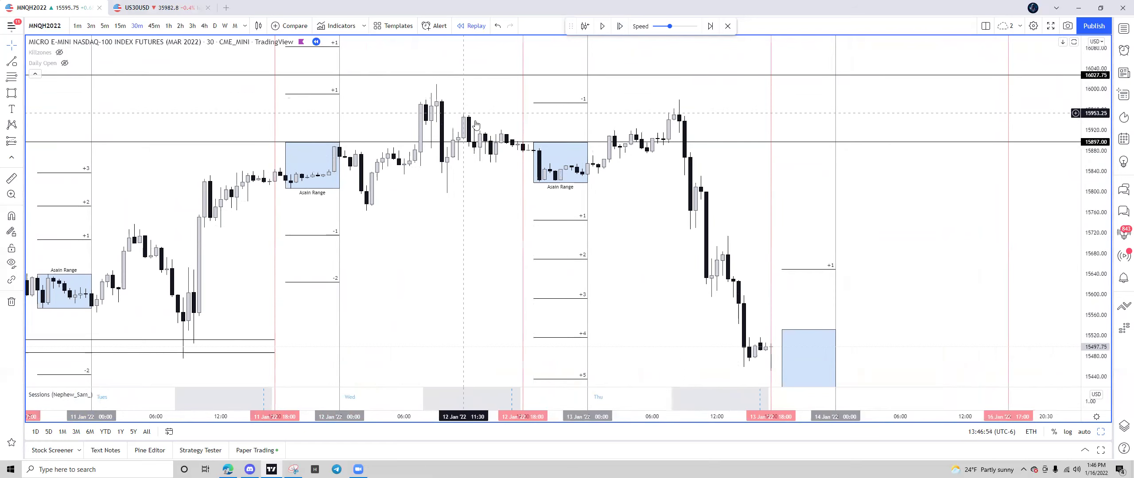
# Step: Center the view on the Thursday range and 13 Jan drop, then select the Asain Range box
pyautogui.moveTo(654, 107); pyautogui.dragTo(601, 115)
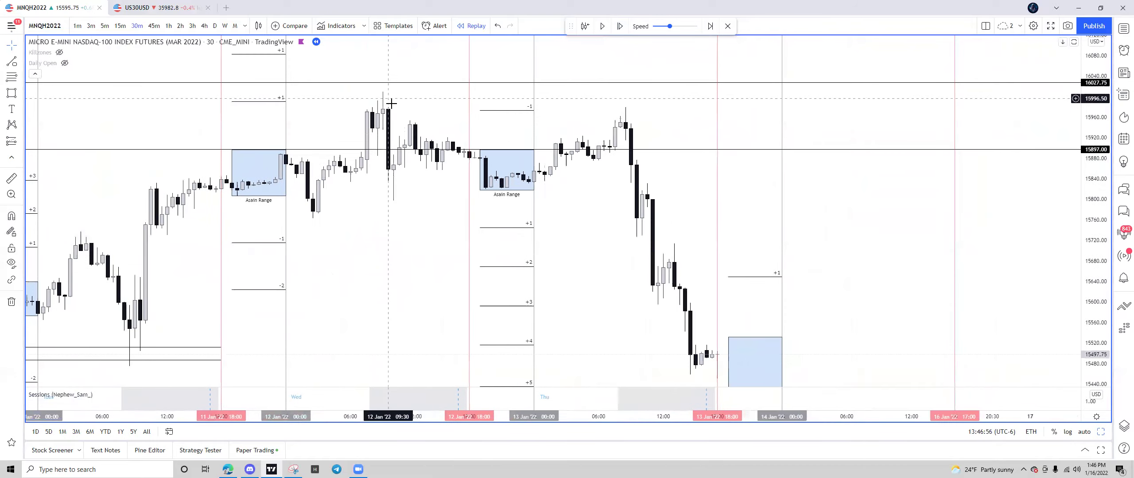
pyautogui.moveTo(598, 123); pyautogui.dragTo(614, 121)
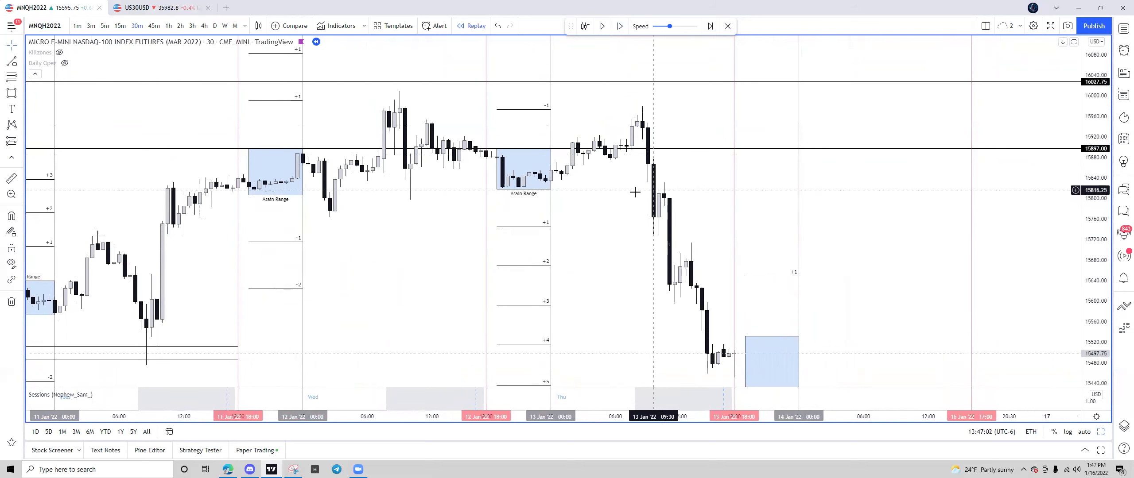
pyautogui.moveTo(603, 195); pyautogui.dragTo(663, 183)
pyautogui.scroll(1, 662, 184)
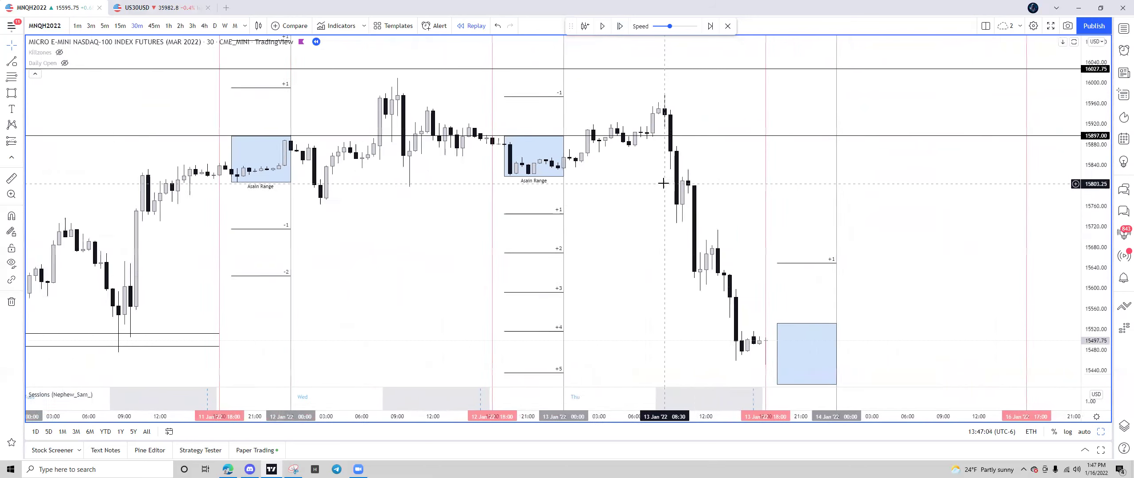
pyautogui.scroll(1, 663, 183)
pyautogui.moveTo(1096, 261); pyautogui.dragTo(1005, 210)
pyautogui.scroll(3, 582, 159)
pyautogui.moveTo(558, 158); pyautogui.dragTo(660, 190)
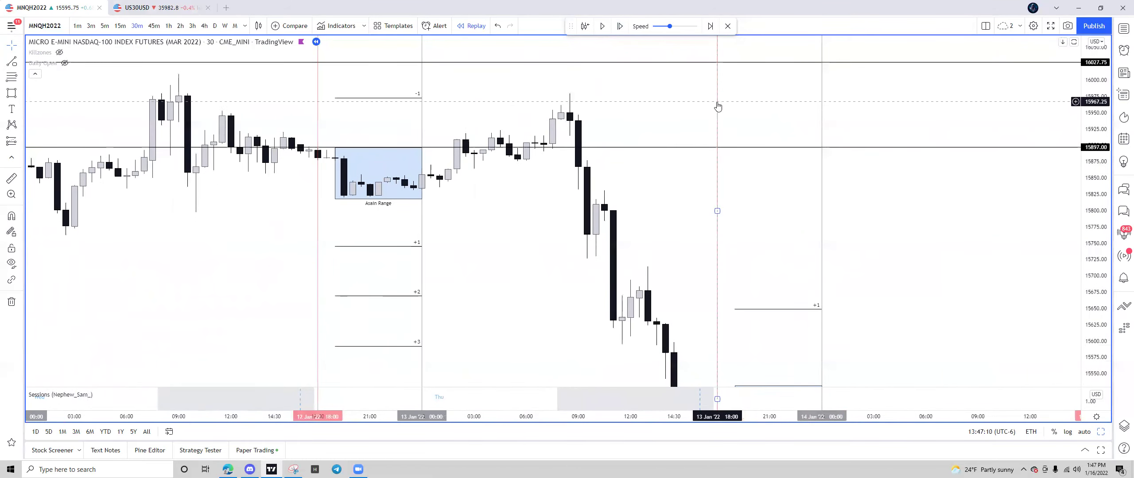
pyautogui.moveTo(657, 120); pyautogui.dragTo(663, 106)
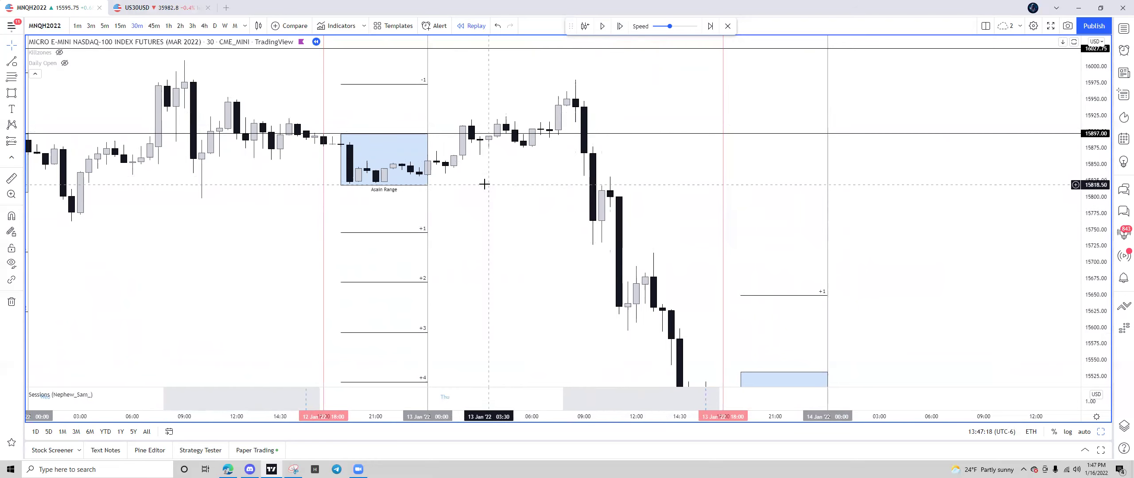
pyautogui.click(400, 170)
# Step: Delete the Asain Range box and draw a level line at the overnight range low
pyautogui.click(720, 49)
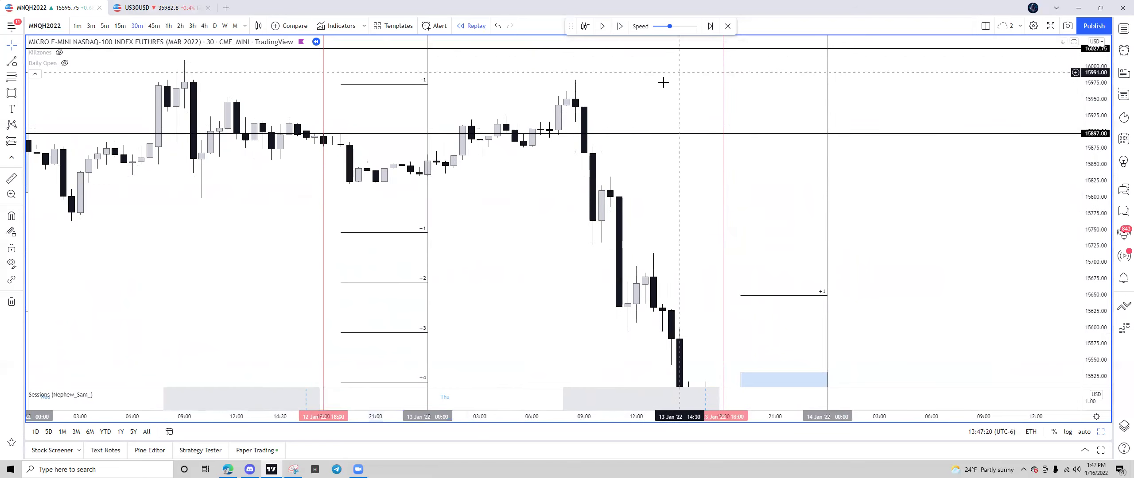
pyautogui.moveTo(646, 99); pyautogui.dragTo(632, 101)
pyautogui.click(11, 62)
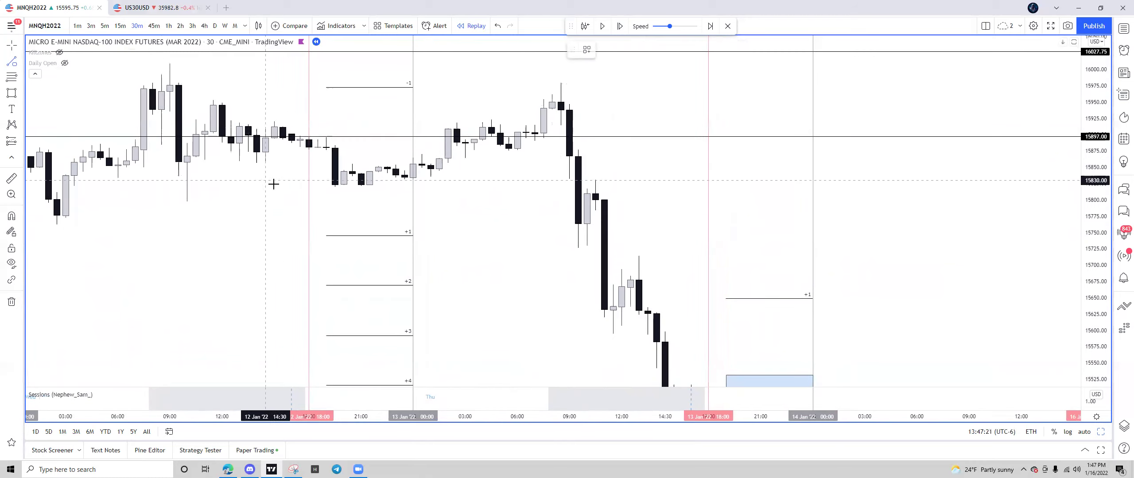
pyautogui.click(332, 187)
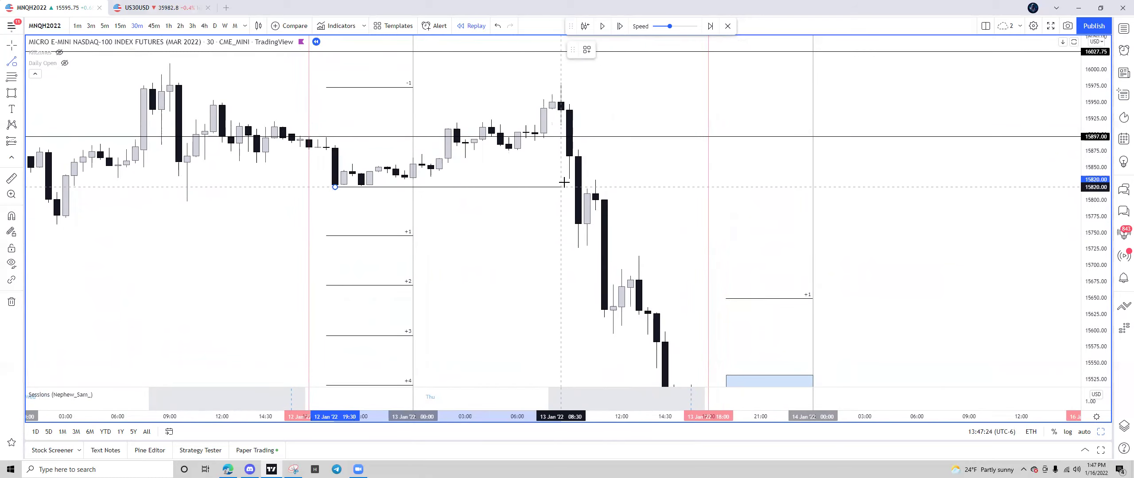
pyautogui.click(560, 187)
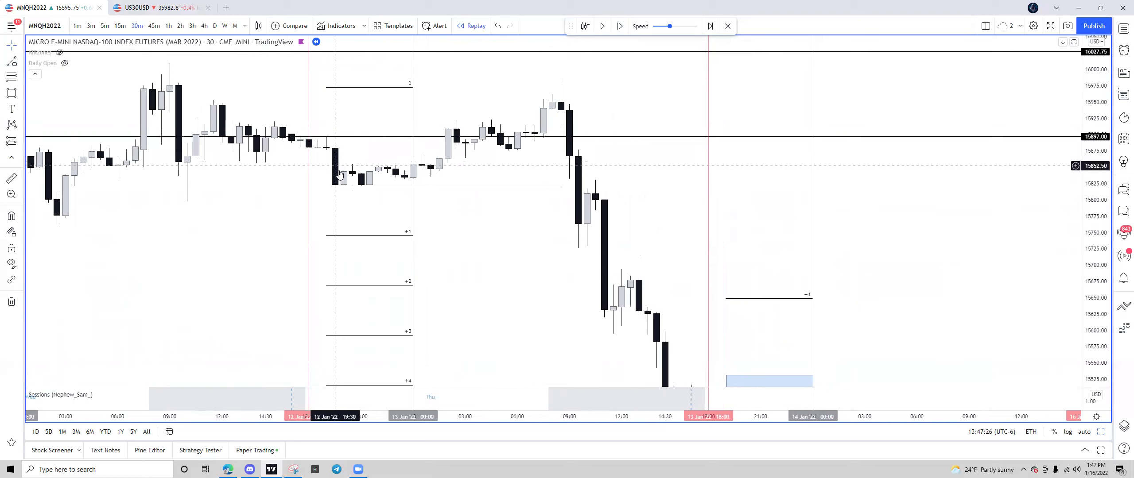
# Step: Draw a pale yellow rectangle around the consolidation between about 15820 and 15886
pyautogui.click(9, 95)
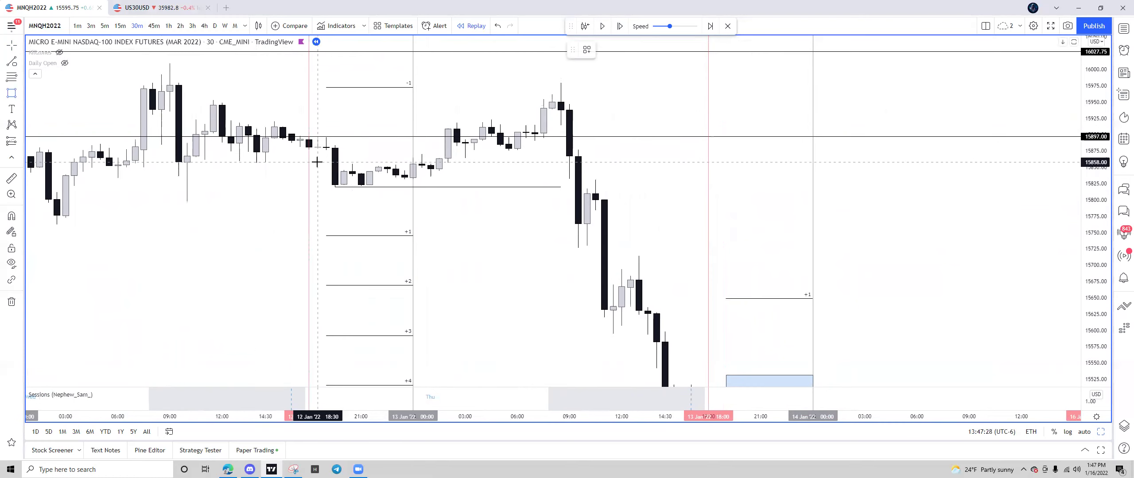
pyautogui.moveTo(332, 143)
pyautogui.mouseDown()
pyautogui.moveTo(483, 186)
pyautogui.moveTo(615, 187)
pyautogui.mouseUp()
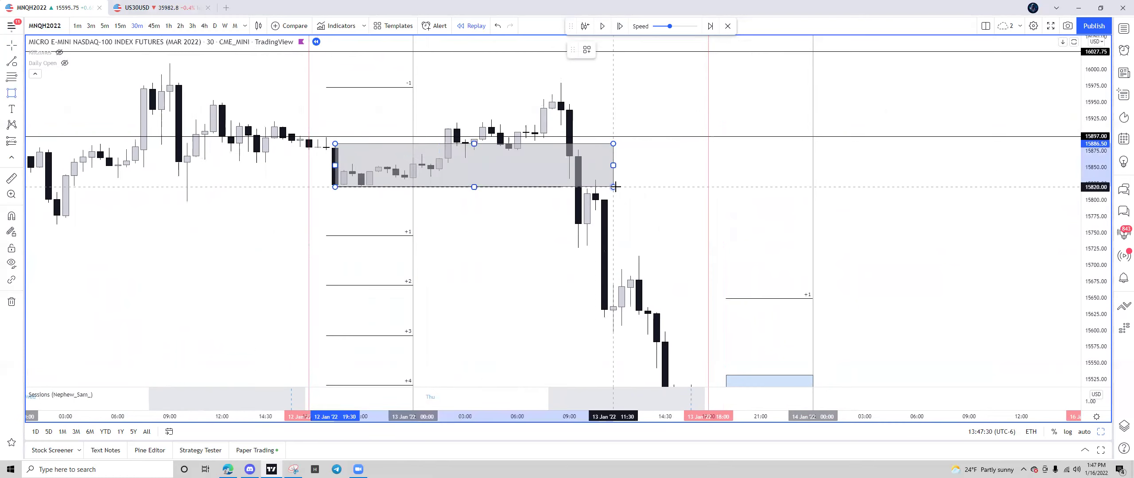
pyautogui.click(621, 50)
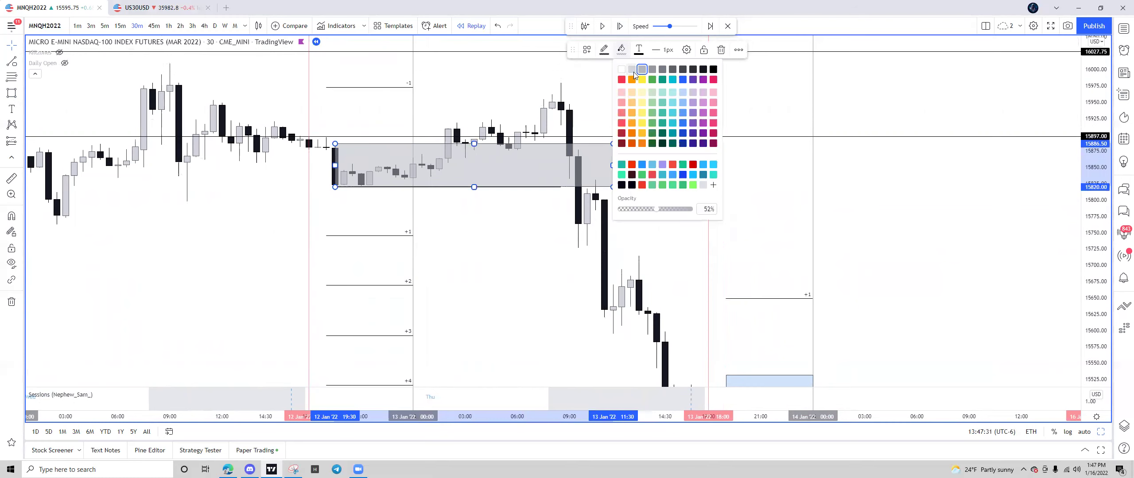
pyautogui.click(642, 92)
pyautogui.click(739, 50)
pyautogui.click(603, 50)
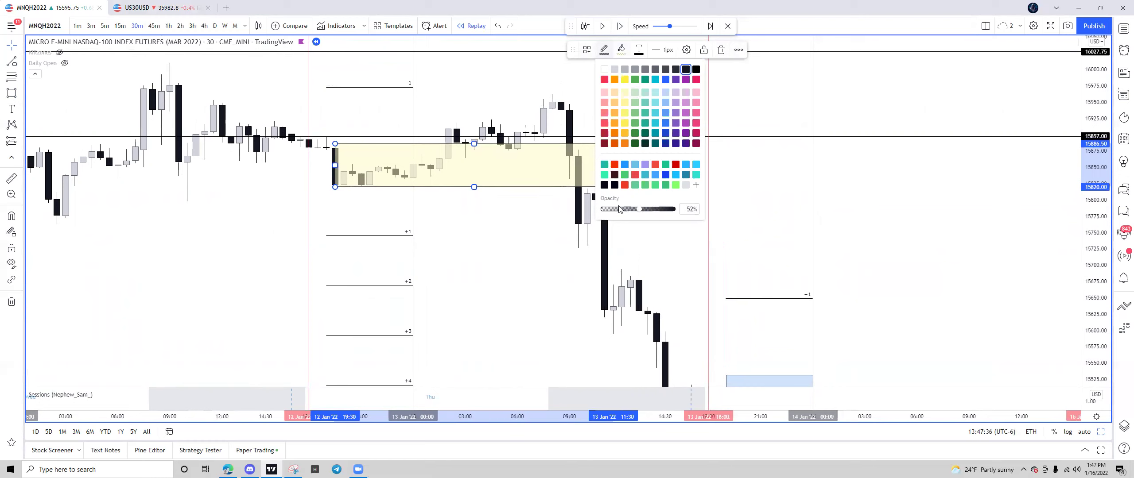
# Step: Send the yellow rectangle to the back and extend it further right into the selloff
pyautogui.click(737, 50)
pyautogui.moveTo(770, 69)
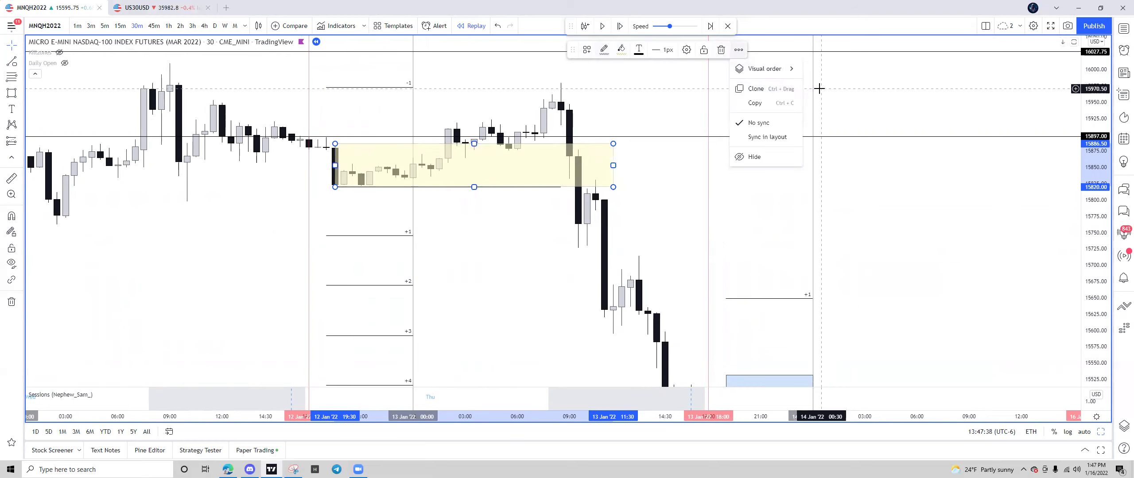
pyautogui.click(647, 109)
pyautogui.moveTo(645, 109); pyautogui.dragTo(687, 110)
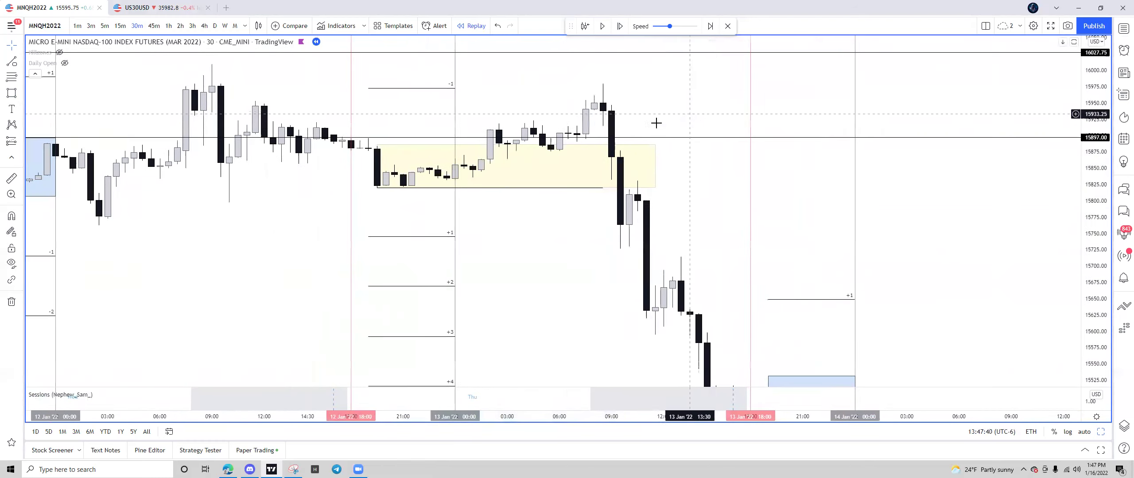
pyautogui.moveTo(656, 167); pyautogui.dragTo(701, 185)
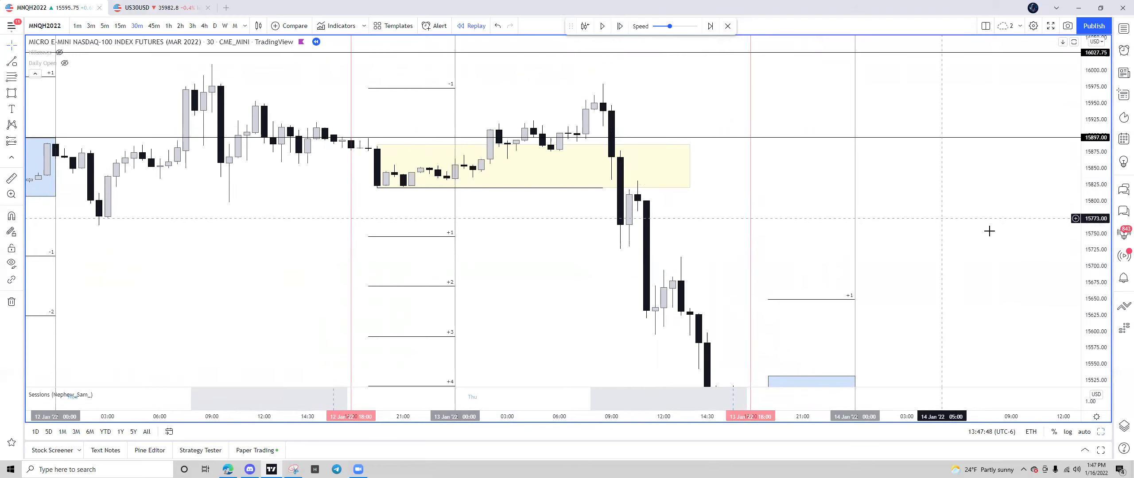
# Step: Draw a short horizontal Trend Line near 15838 at the yellow zone's lower right
pyautogui.scroll(3, 668, 220)
pyautogui.moveTo(608, 220); pyautogui.dragTo(594, 225)
pyautogui.click(11, 62)
pyautogui.click(486, 177)
pyautogui.click(563, 178)
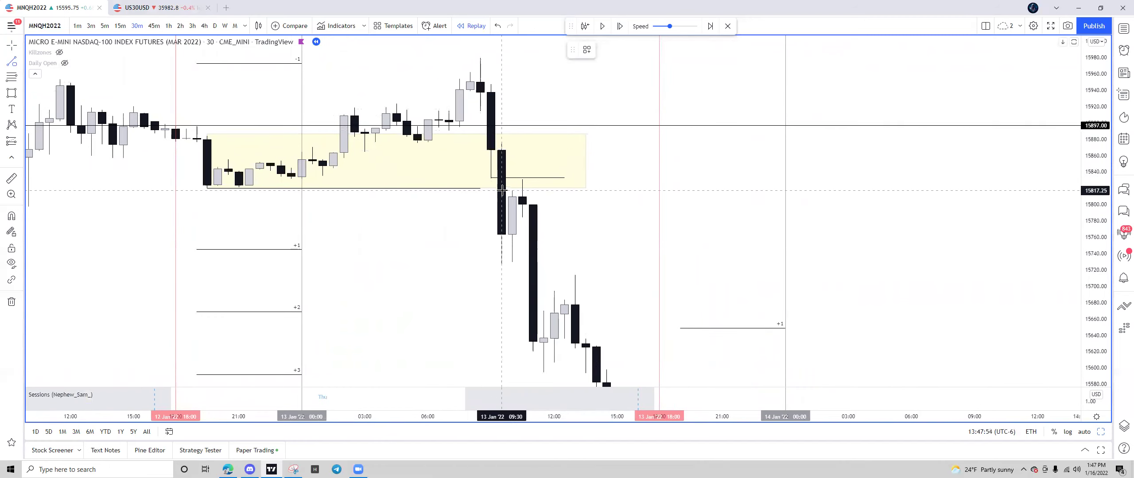
# Step: Nudge the upper line just above the new level slightly down
pyautogui.moveTo(613, 202); pyautogui.dragTo(680, 193)
pyautogui.click(585, 170)
pyautogui.moveTo(586, 170); pyautogui.dragTo(586, 171)
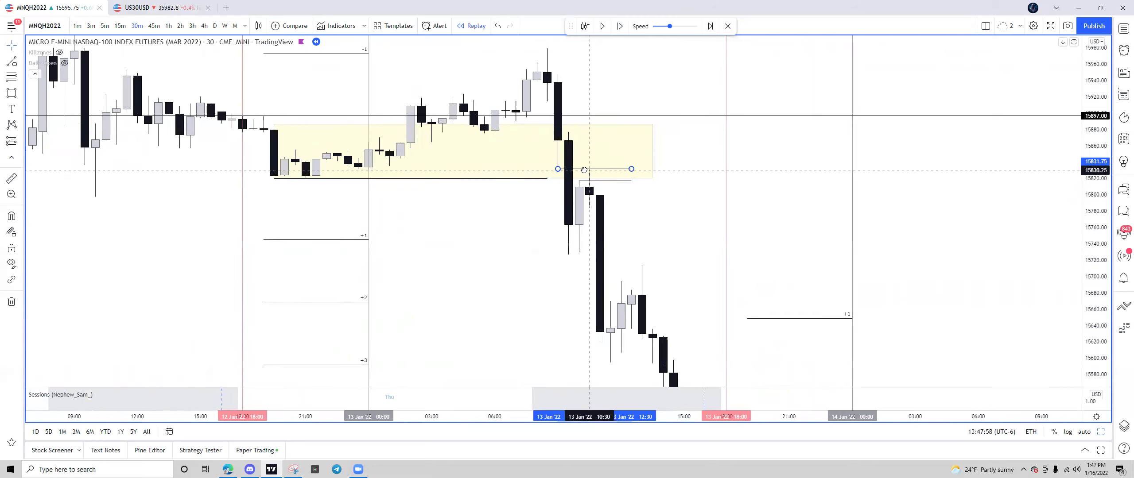
pyautogui.click(670, 158)
pyautogui.moveTo(1106, 195); pyautogui.dragTo(1104, 224)
pyautogui.scroll(-2, 802, 218)
pyautogui.moveTo(732, 212); pyautogui.dragTo(640, 196)
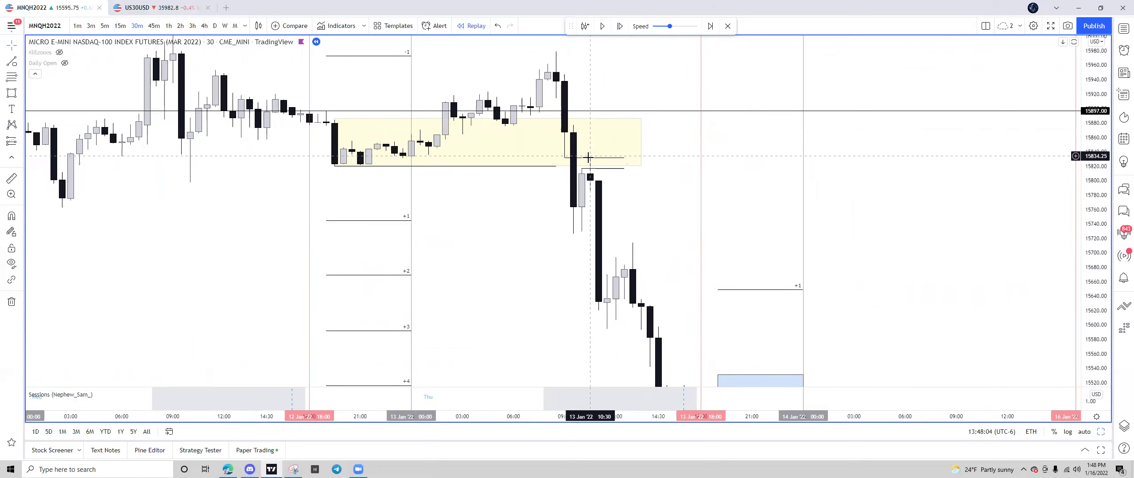
pyautogui.moveTo(595, 204); pyautogui.dragTo(710, 207)
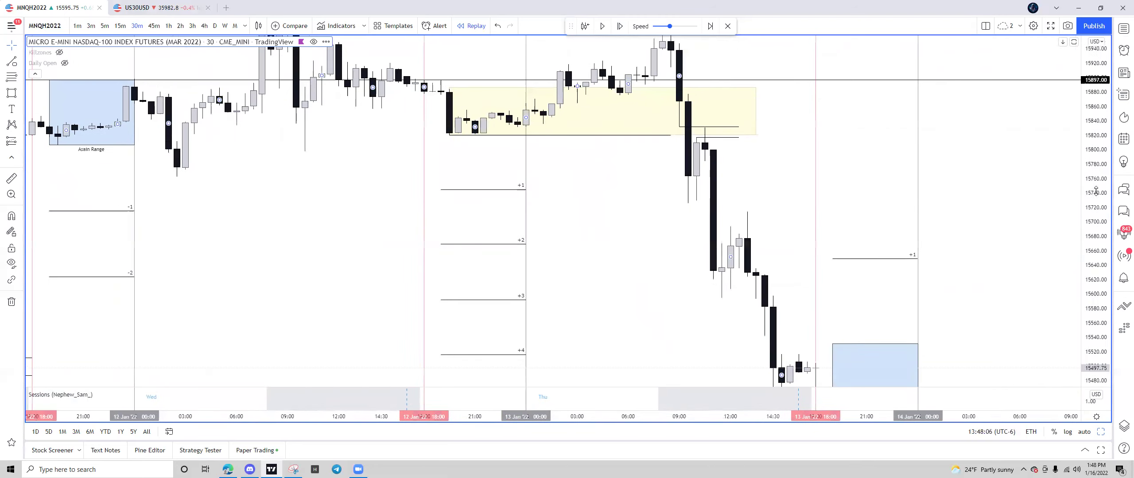
pyautogui.scroll(-5, 750, 247)
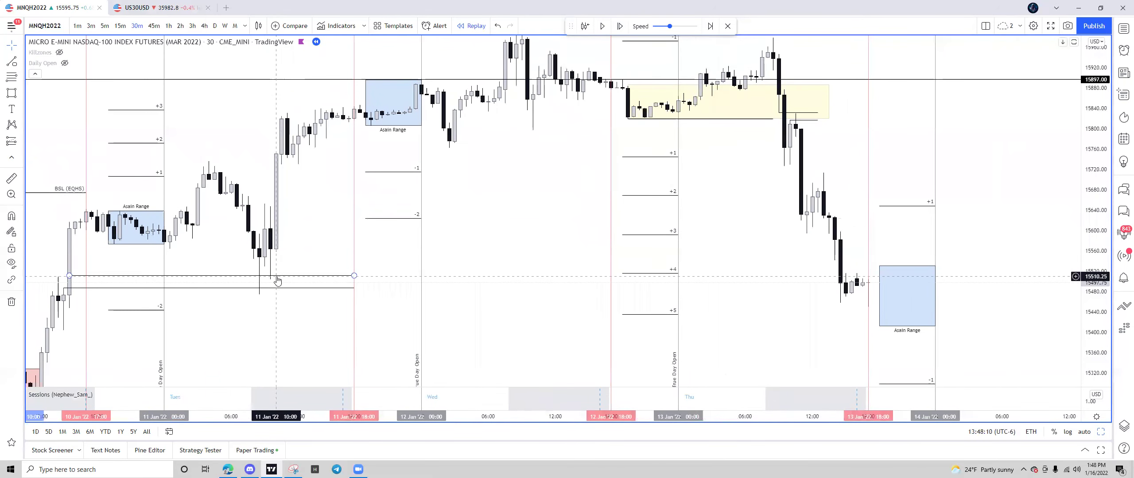
# Step: Delete the two old horizontal lines under the 11 Jan candles
pyautogui.moveTo(276, 276); pyautogui.dragTo(299, 278)
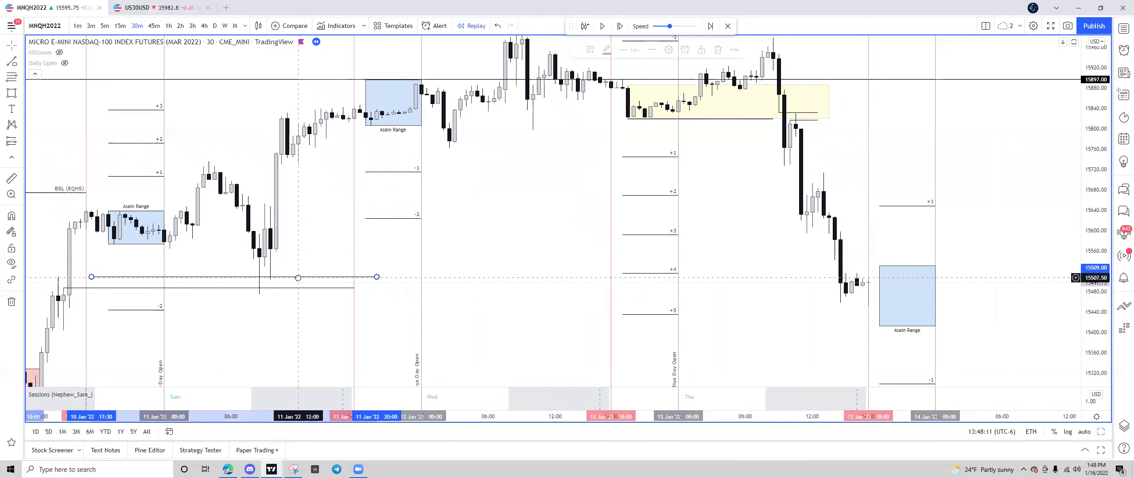
pyautogui.click(724, 51)
pyautogui.click(350, 288)
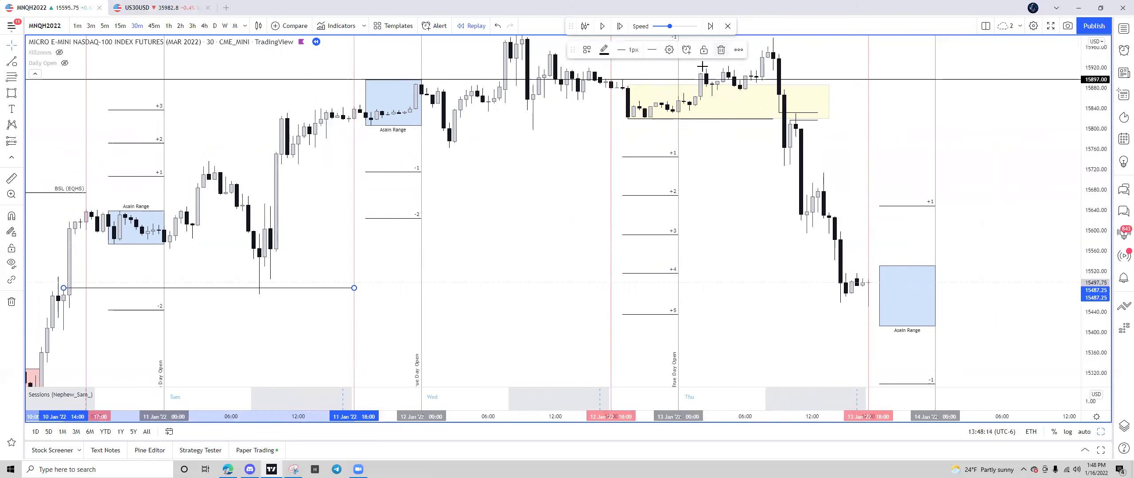
pyautogui.click(721, 50)
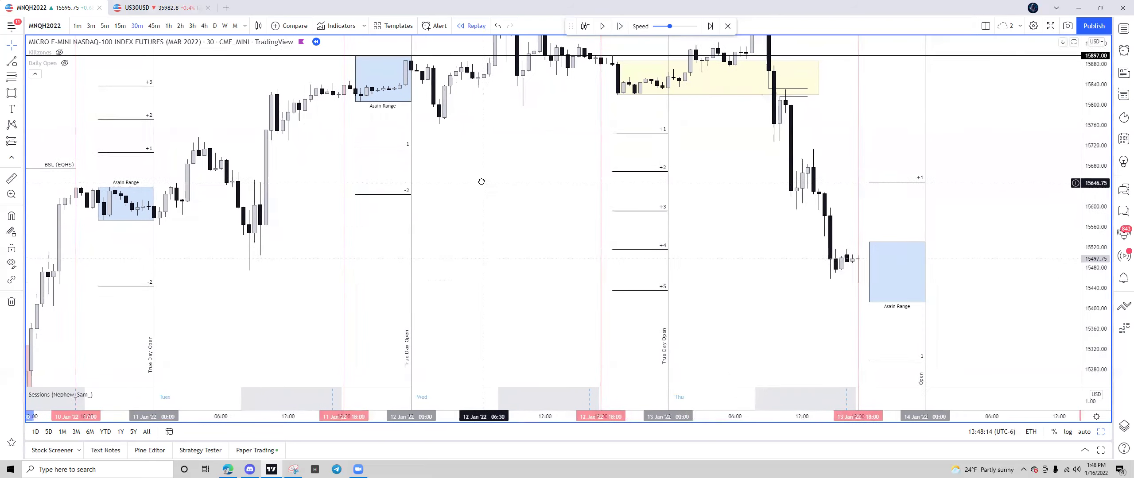
# Step: Draw a level line from the 11 Jan low to the 13 Jan lows near 15472
pyautogui.click(242, 269)
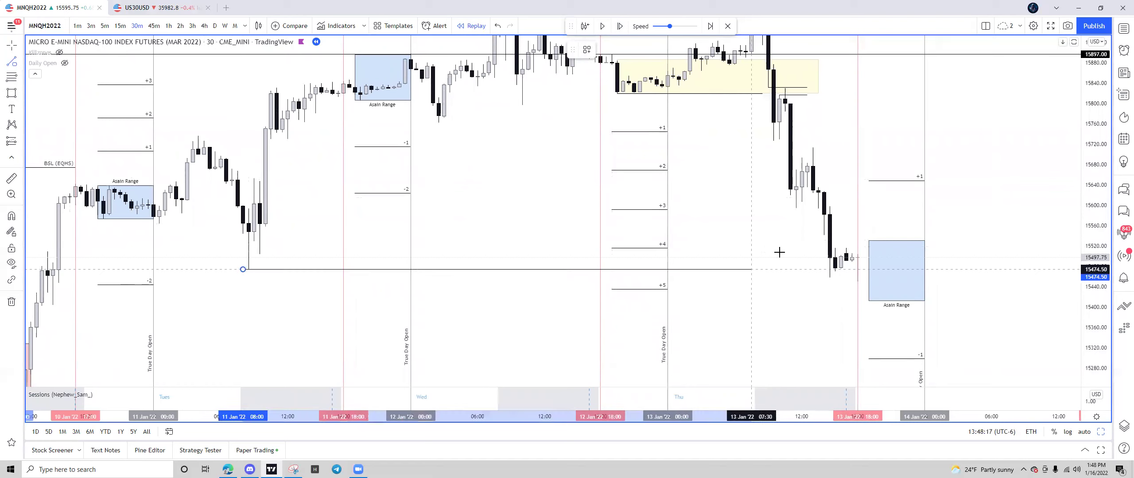
pyautogui.click(818, 256)
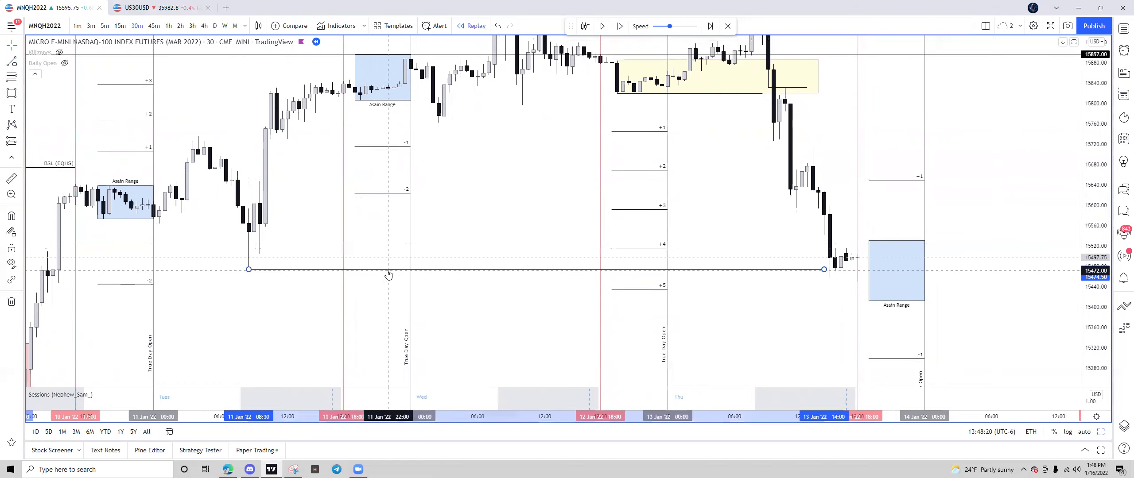
pyautogui.scroll(3, 575, 217)
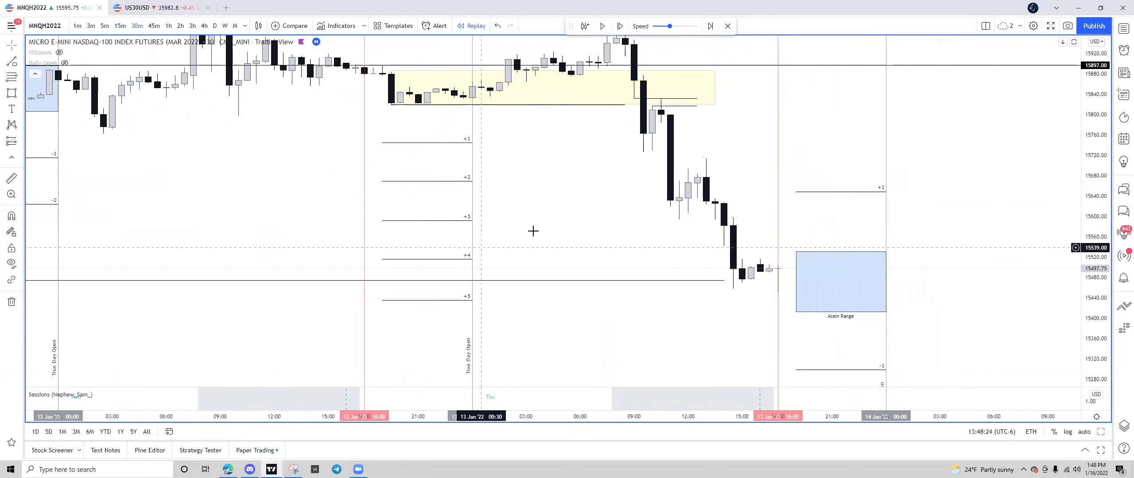
pyautogui.moveTo(600, 225); pyautogui.dragTo(591, 236)
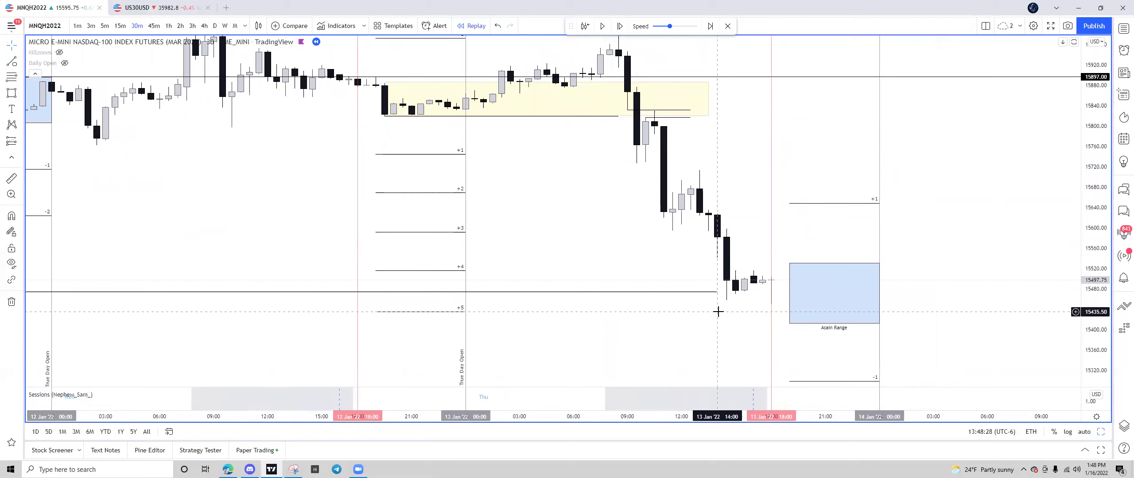
# Step: Measure the price move near the latest low, then dismiss the measurement
pyautogui.click(11, 178)
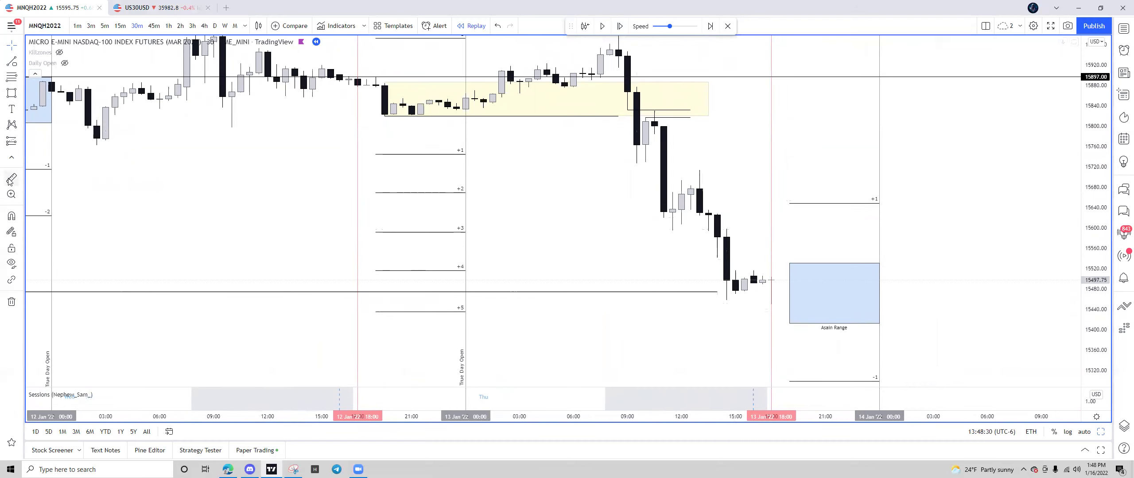
pyautogui.click(742, 313)
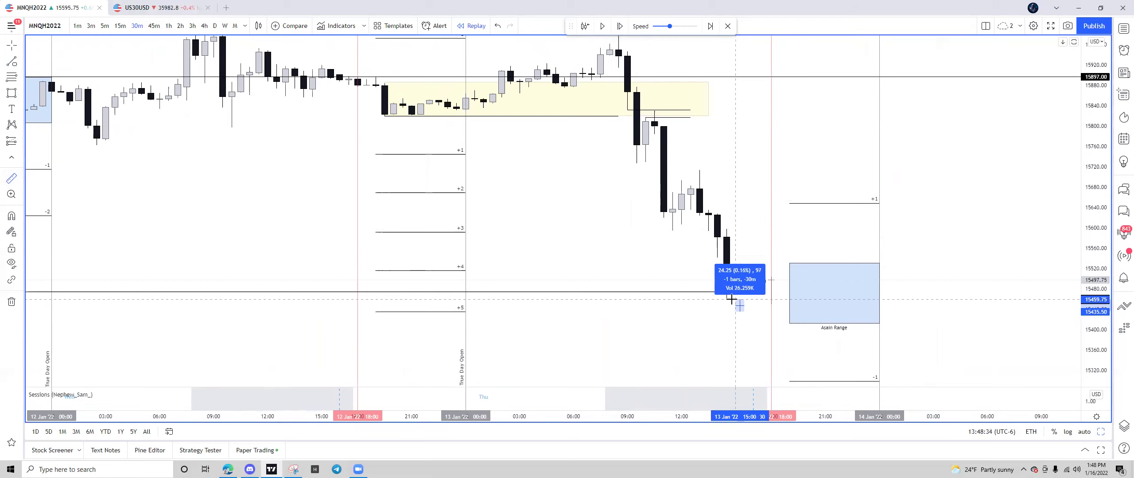
pyautogui.click(591, 189)
pyautogui.scroll(-2, 592, 190)
pyautogui.moveTo(677, 199); pyautogui.dragTo(603, 224)
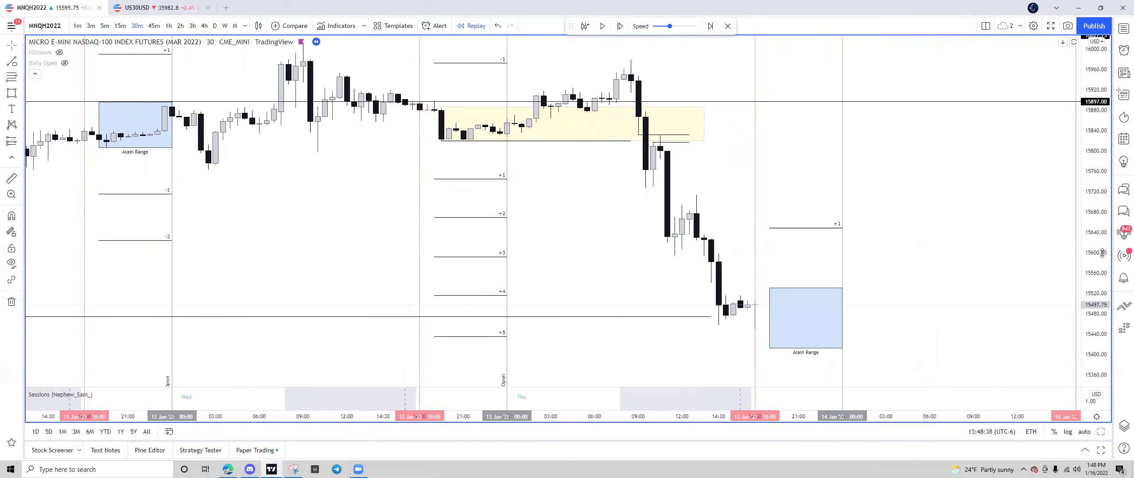
pyautogui.moveTo(1100, 257); pyautogui.dragTo(1100, 197)
pyautogui.scroll(2, 706, 180)
pyautogui.moveTo(651, 170); pyautogui.dragTo(626, 150)
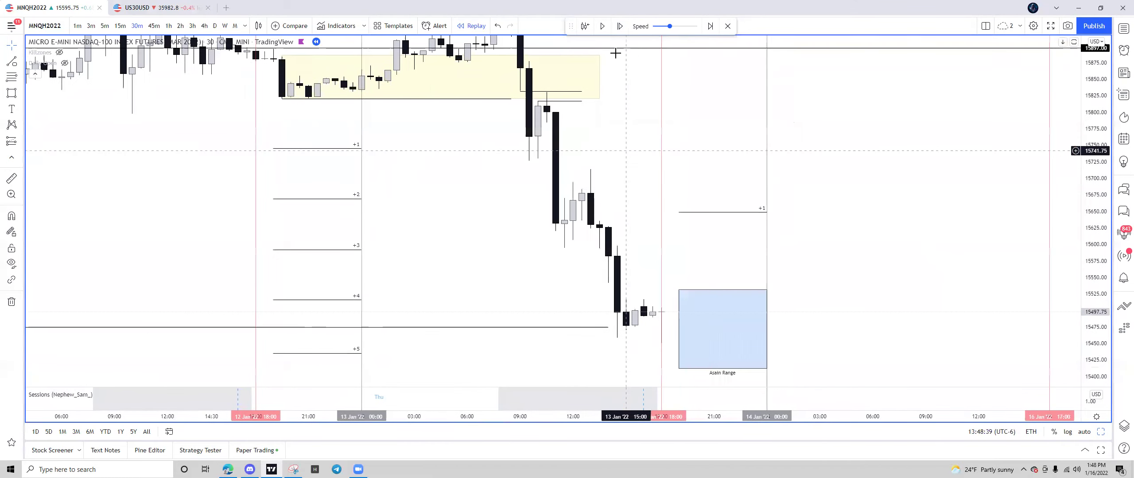
# Step: Step the replay forward eight bars into the Asian Range box
pyautogui.click(619, 26)
pyautogui.click(620, 26)
pyautogui.click(620, 26)
pyautogui.click(620, 26)
pyautogui.click(620, 26)
pyautogui.click(620, 26)
pyautogui.click(620, 26)
pyautogui.click(619, 25)
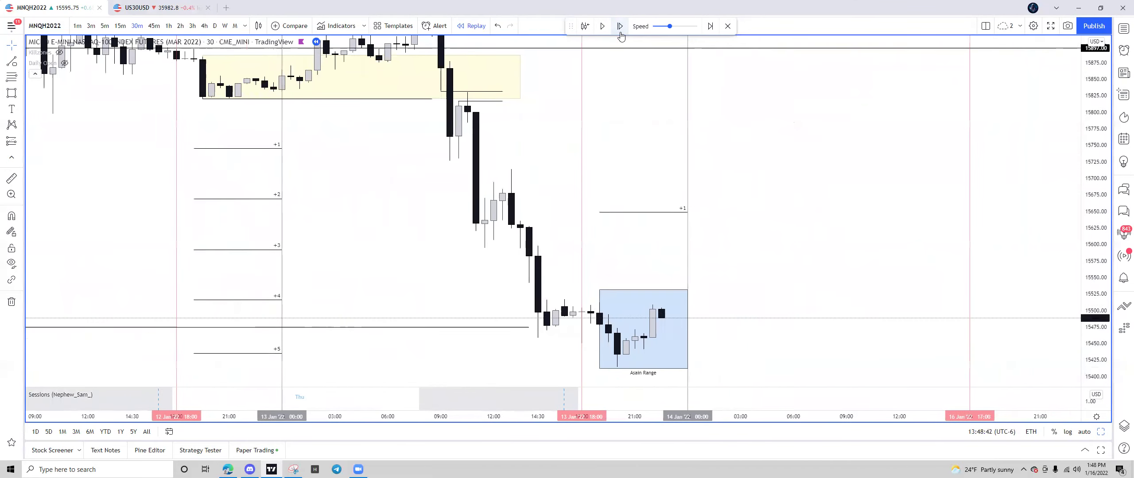
pyautogui.click(620, 33)
pyautogui.click(621, 34)
pyautogui.click(621, 34)
pyautogui.click(621, 34)
pyautogui.click(621, 35)
pyautogui.click(621, 35)
pyautogui.click(621, 38)
pyautogui.click(622, 37)
# Step: Switch the chart to the 1-hour interval
pyautogui.moveTo(715, 210); pyautogui.dragTo(718, 151)
pyautogui.moveTo(1095, 143); pyautogui.dragTo(1095, 221)
pyautogui.scroll(-3, 802, 192)
pyautogui.moveTo(797, 190)
pyautogui.mouseDown()
pyautogui.moveTo(735, 184)
pyautogui.moveTo(817, 193)
pyautogui.mouseUp()
pyautogui.click(169, 26)
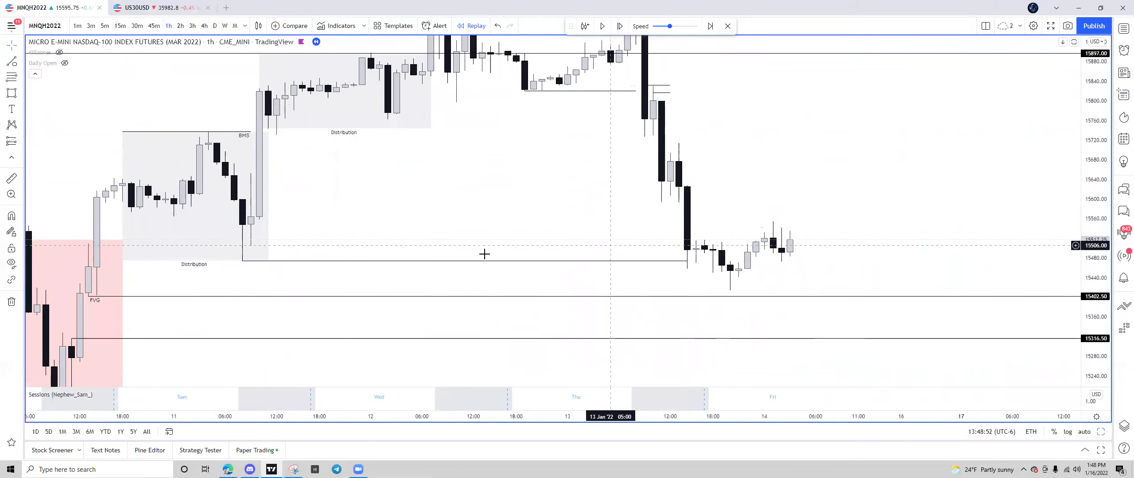
# Step: Step the 1-hour replay forward eight more bars into the 14 Jan bounce
pyautogui.click(619, 26)
pyautogui.click(619, 26)
pyautogui.click(619, 27)
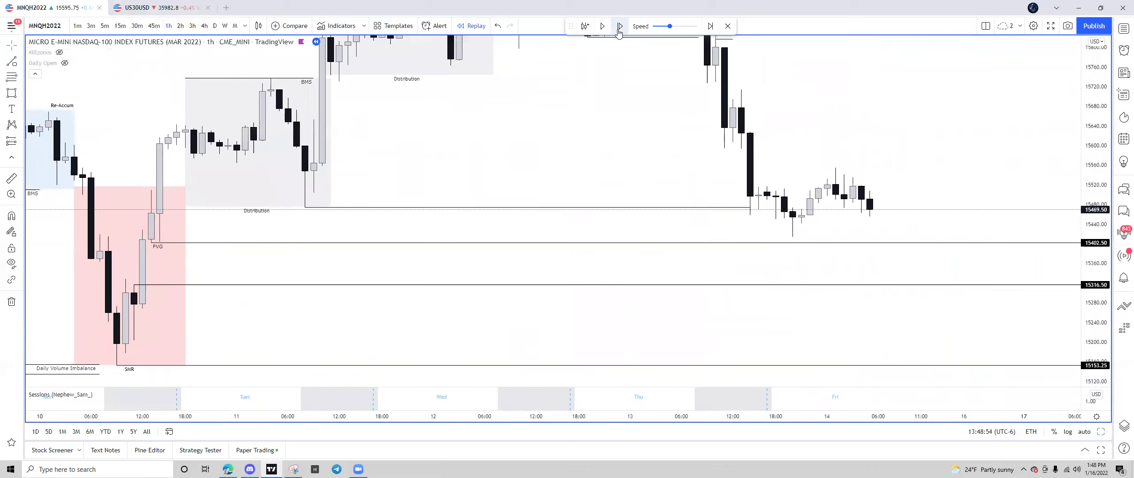
pyautogui.click(619, 26)
pyautogui.click(619, 26)
pyautogui.click(619, 27)
pyautogui.click(619, 27)
pyautogui.click(619, 27)
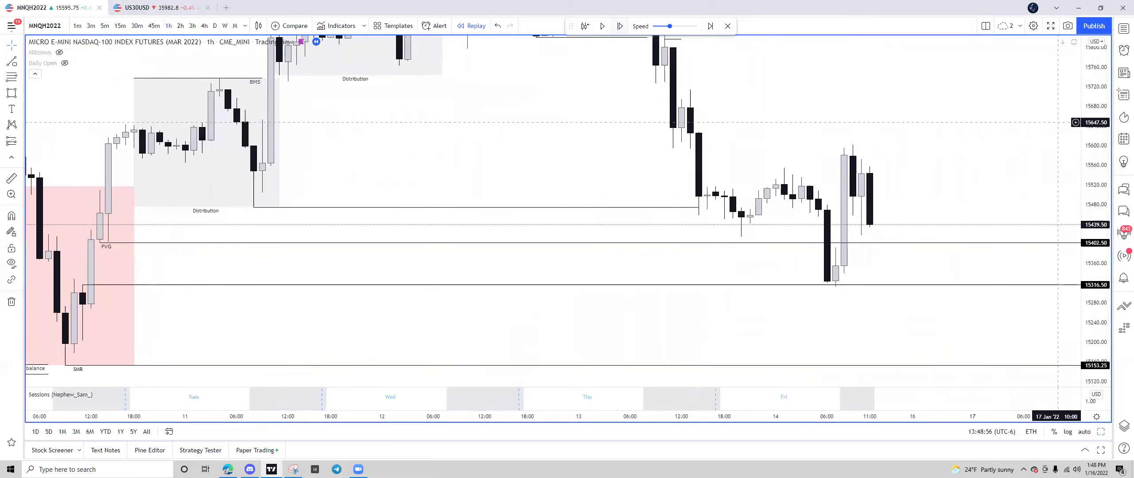
pyautogui.scroll(-5, 965, 159)
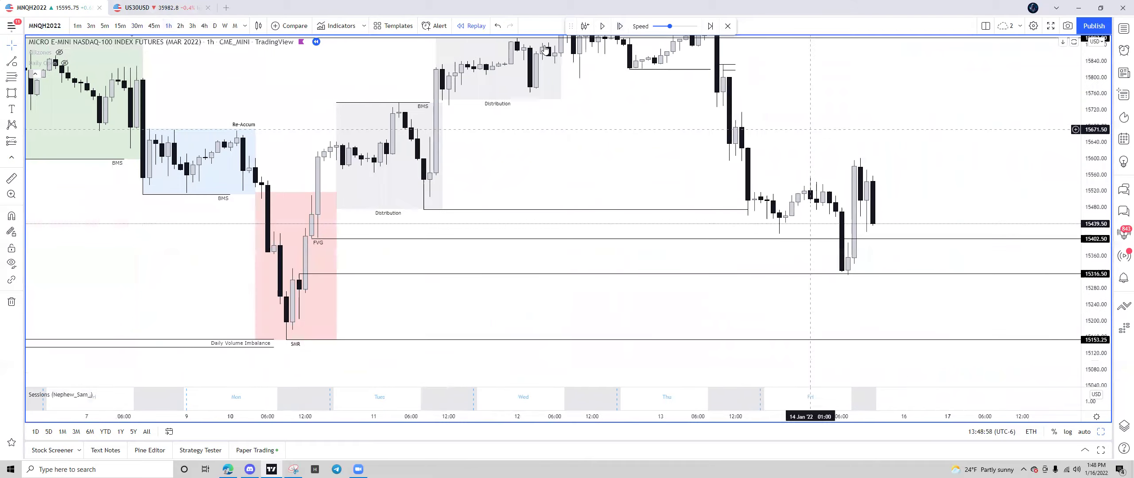
pyautogui.click(619, 28)
pyautogui.click(619, 28)
pyautogui.click(619, 28)
# Step: Exit replay mode and confirm leaving it
pyautogui.click(727, 27)
pyautogui.click(638, 266)
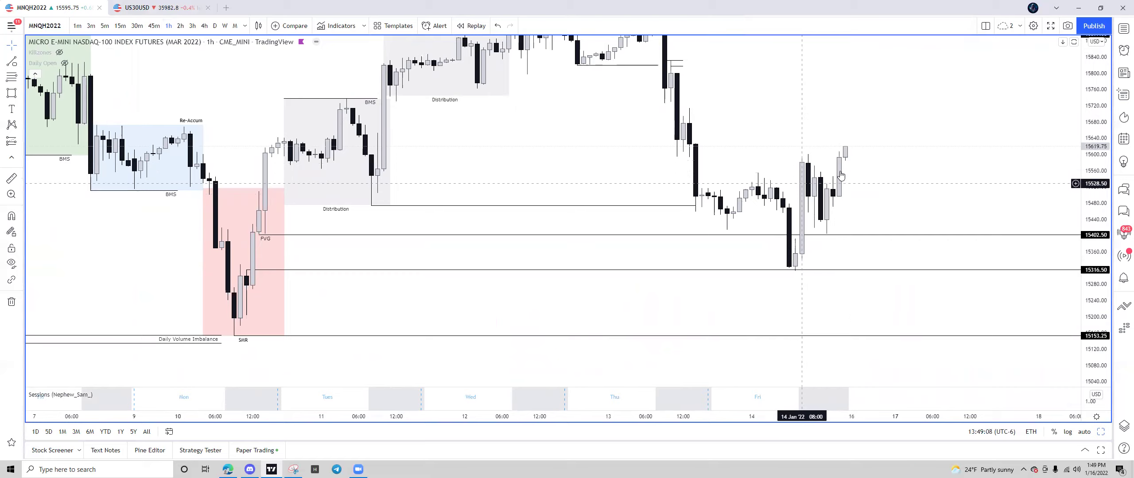
pyautogui.moveTo(823, 131); pyautogui.dragTo(812, 184)
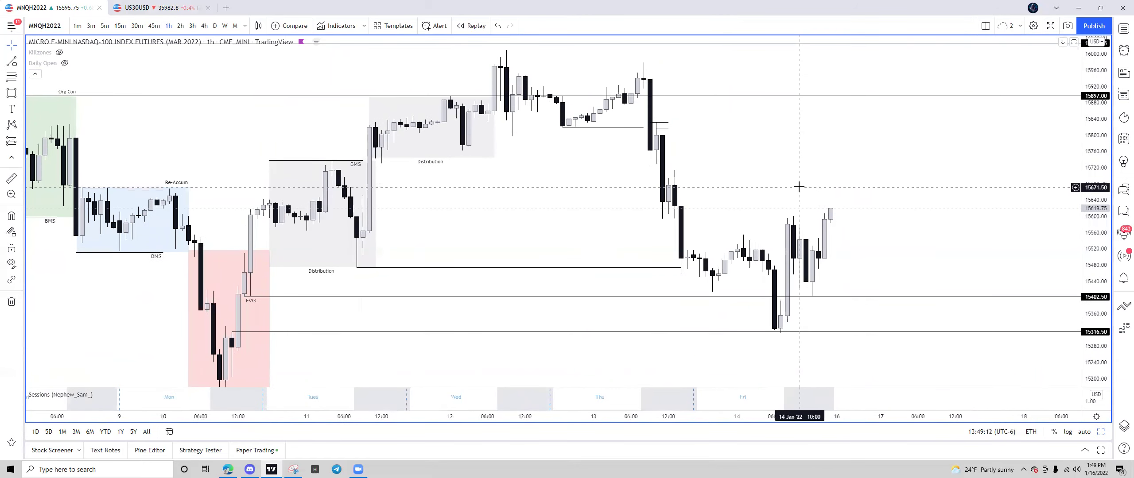
pyautogui.moveTo(753, 169); pyautogui.dragTo(884, 164)
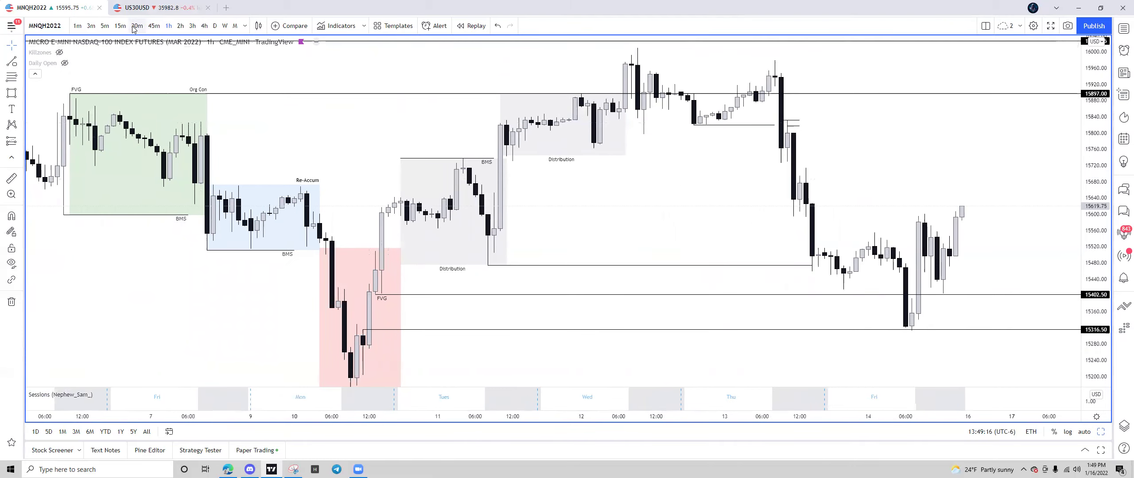
pyautogui.moveTo(678, 210); pyautogui.dragTo(587, 197)
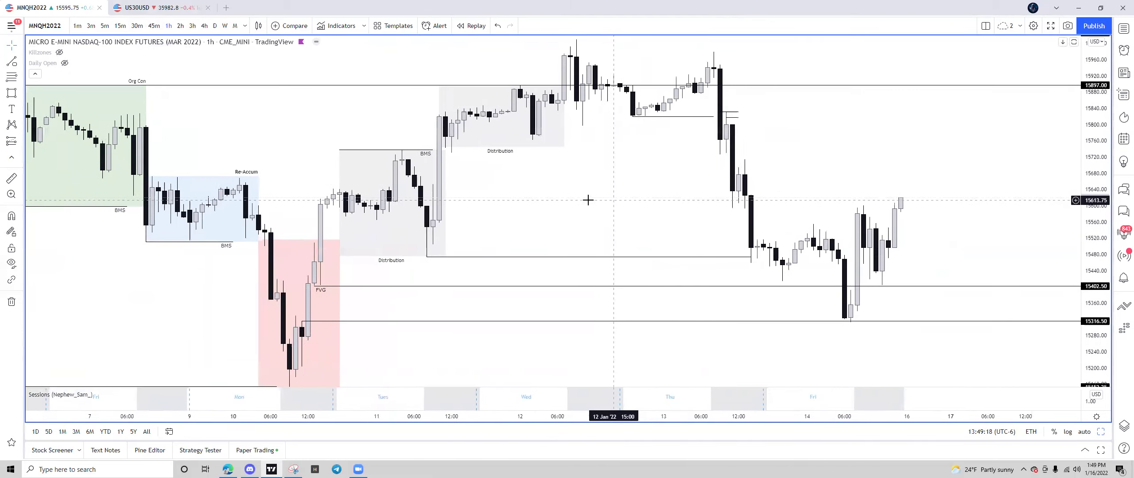
# Step: Delete the two short lines beside the 13 Jan drop
pyautogui.click(711, 118)
pyautogui.press('Delete')
pyautogui.click(707, 112)
pyautogui.press('Delete')
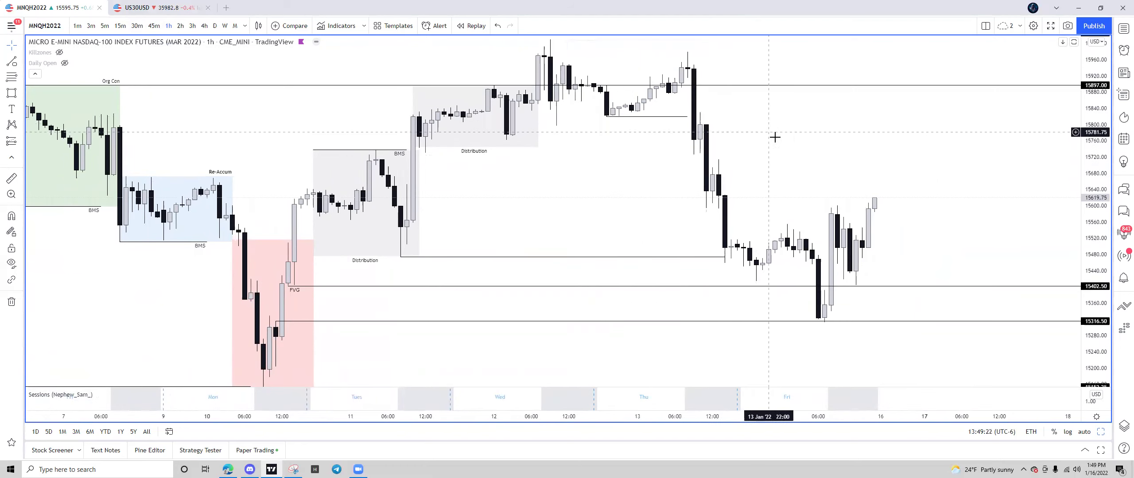